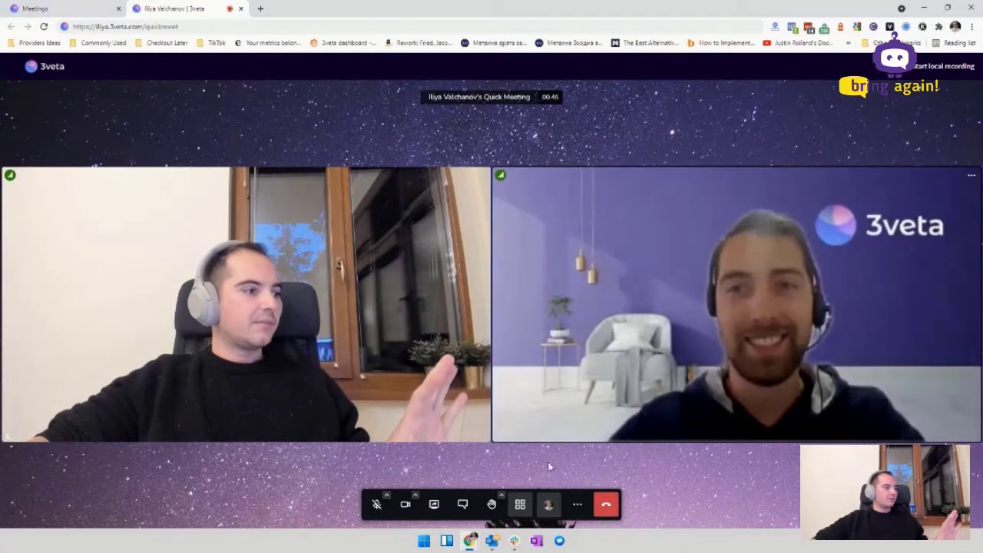
Step: Check the mic and camera options, send a Clap reaction, and bring up More actions
left_click(386, 495)
left_click(415, 496)
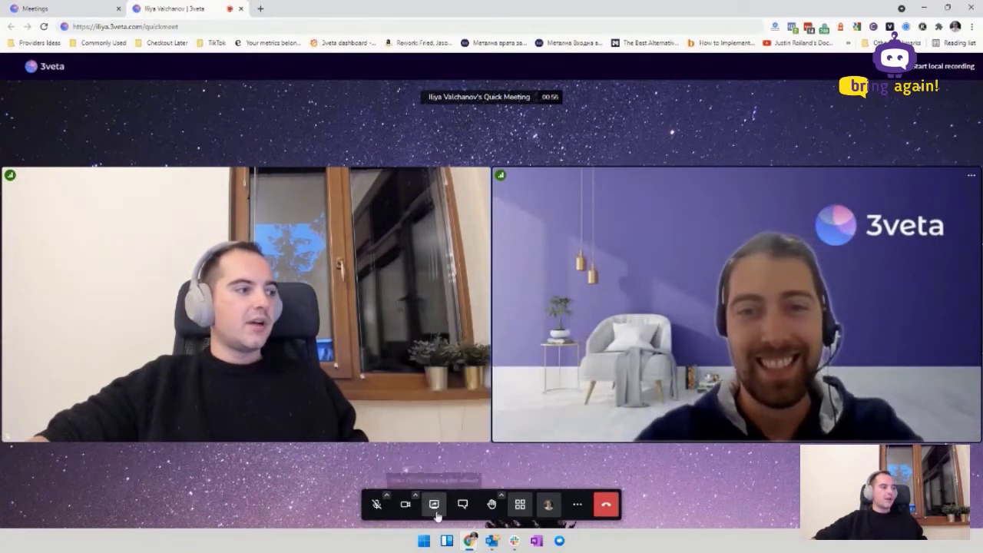
left_click(498, 497)
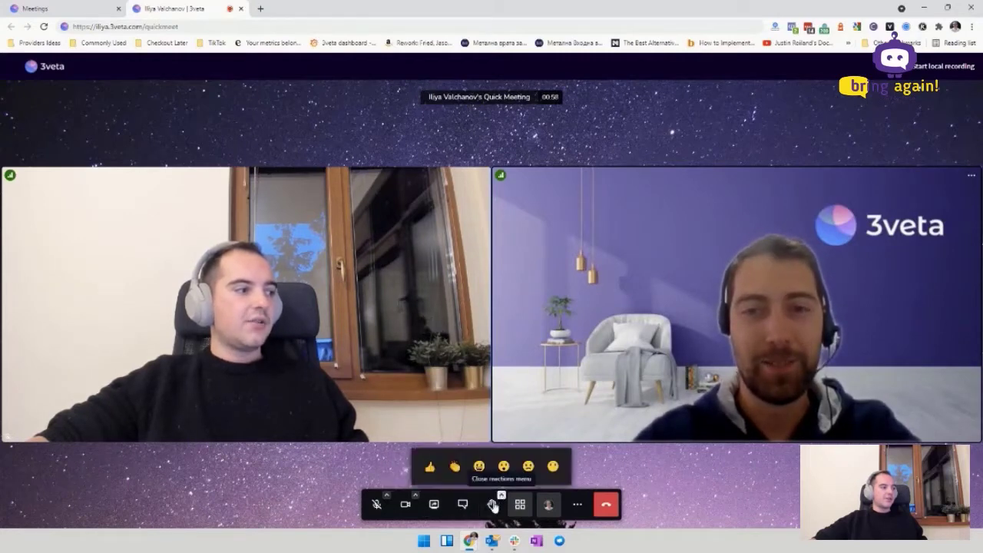
left_click(454, 466)
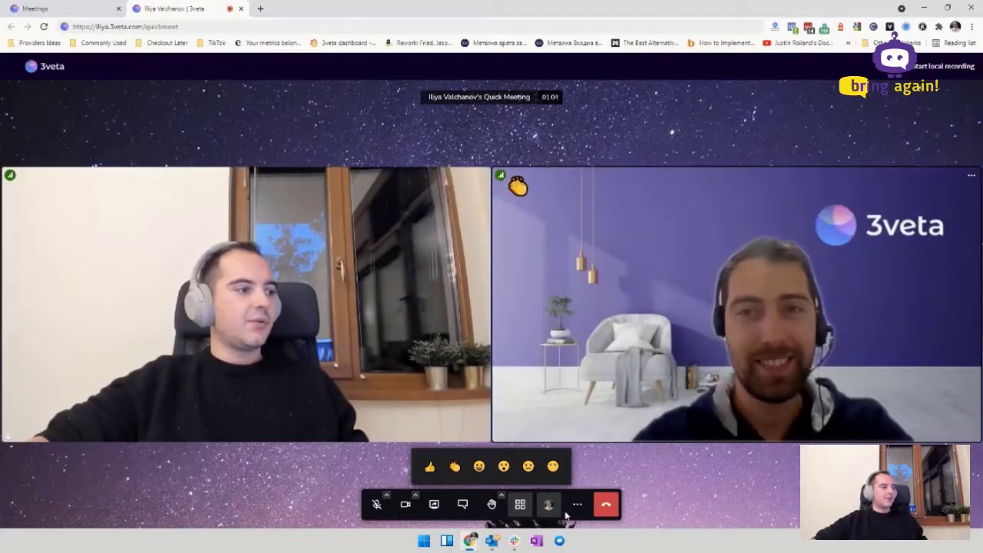
left_click(576, 509)
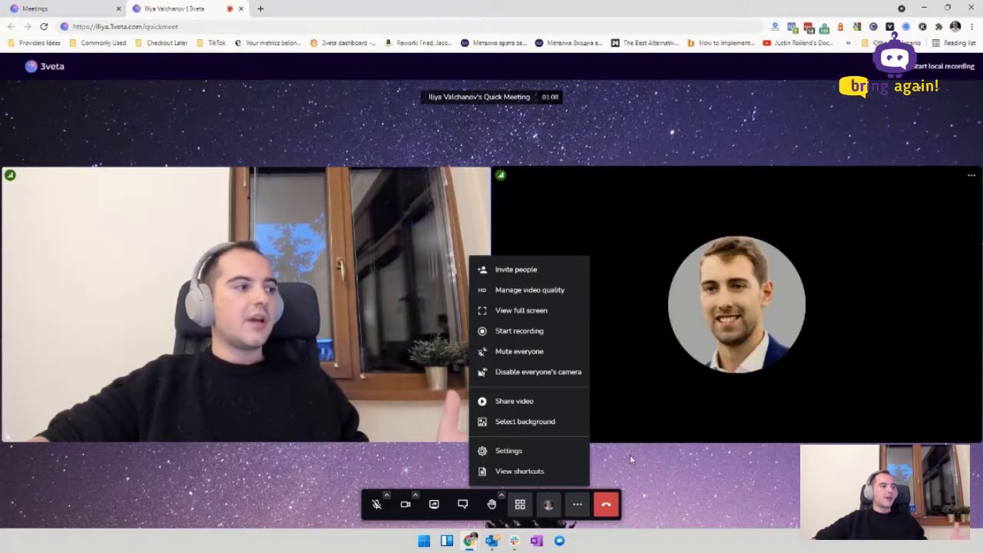
Step: Apply the purple 3veta room as the webcam's virtual background, then reopen More actions
left_click(542, 428)
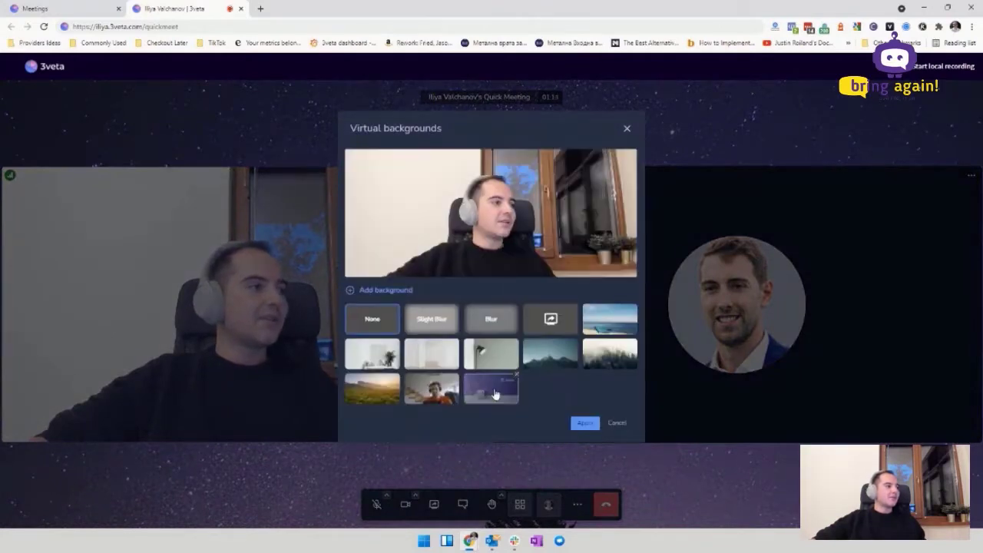
left_click(492, 388)
left_click(596, 425)
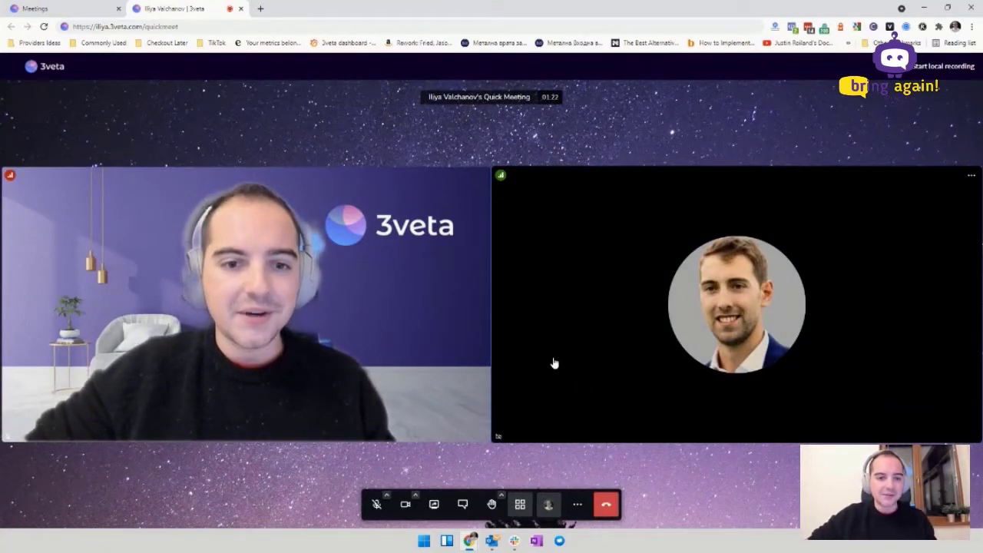
left_click(577, 504)
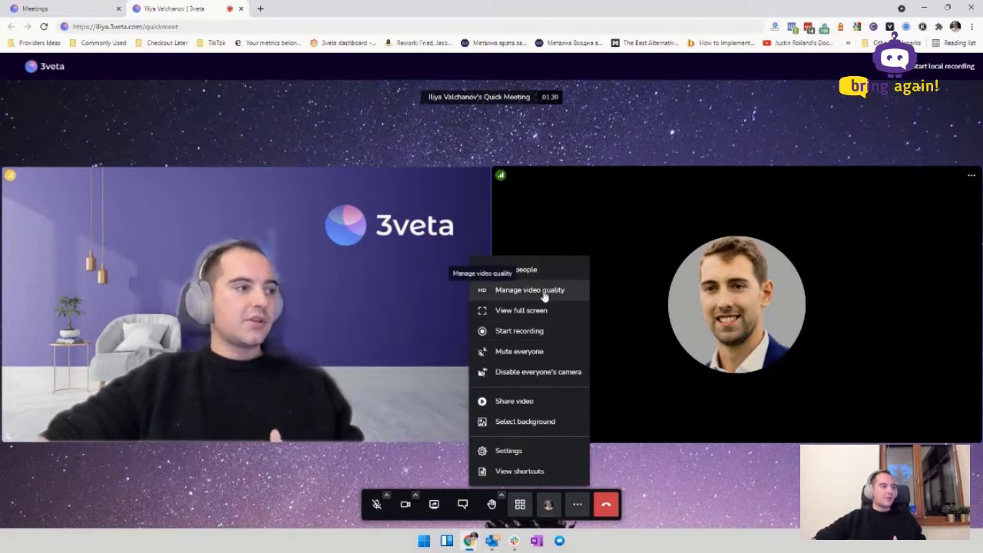
Step: Glance at the Share video dialog, close it, and hang up the quick meeting
left_click(540, 404)
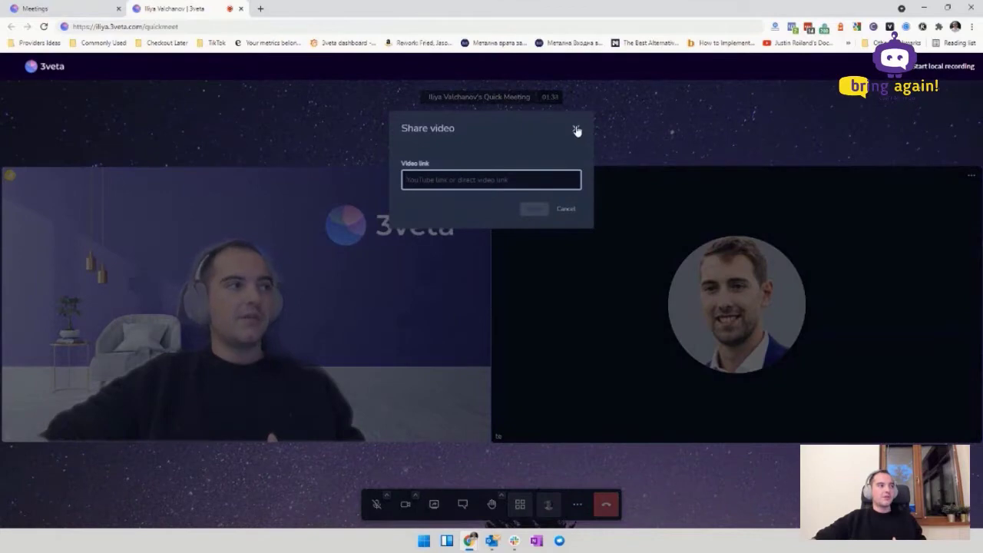
left_click(576, 130)
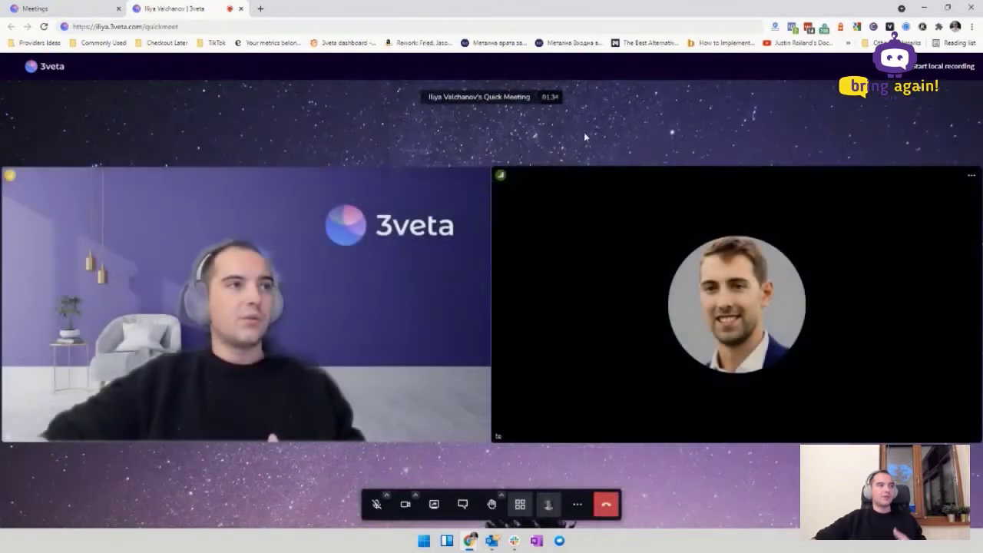
left_click(611, 508)
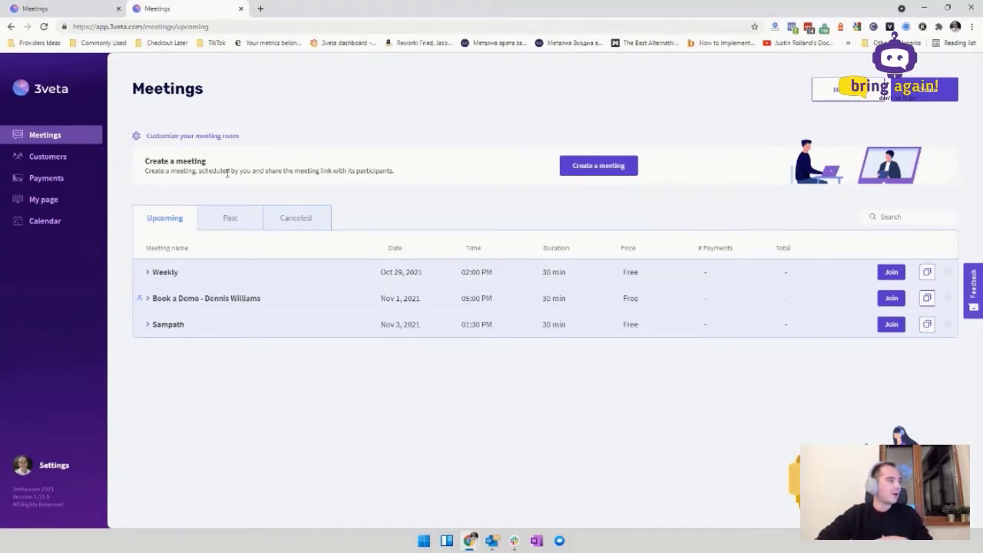
Step: In meeting room customization, compare backgrounds and pick the misty blue mountains one
left_click(196, 136)
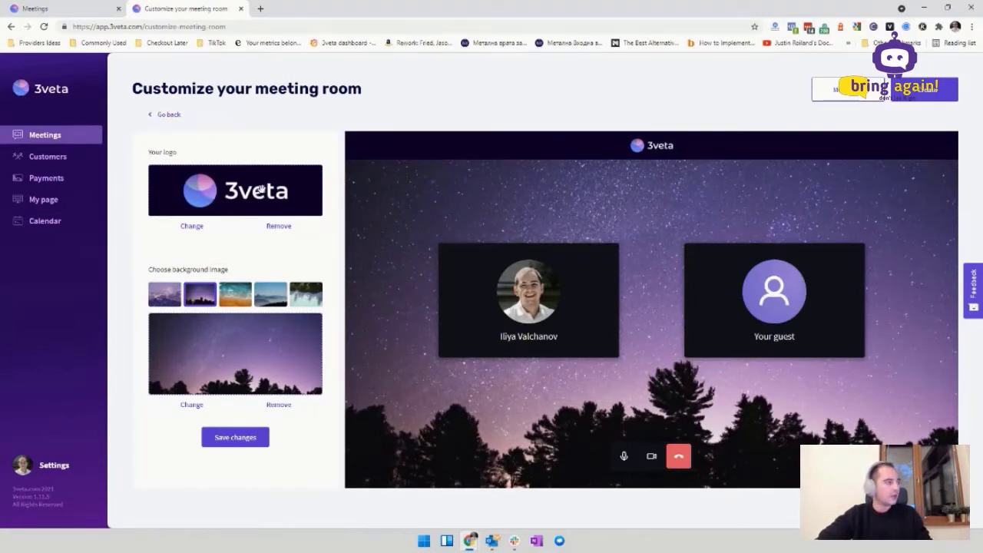
left_click(161, 301)
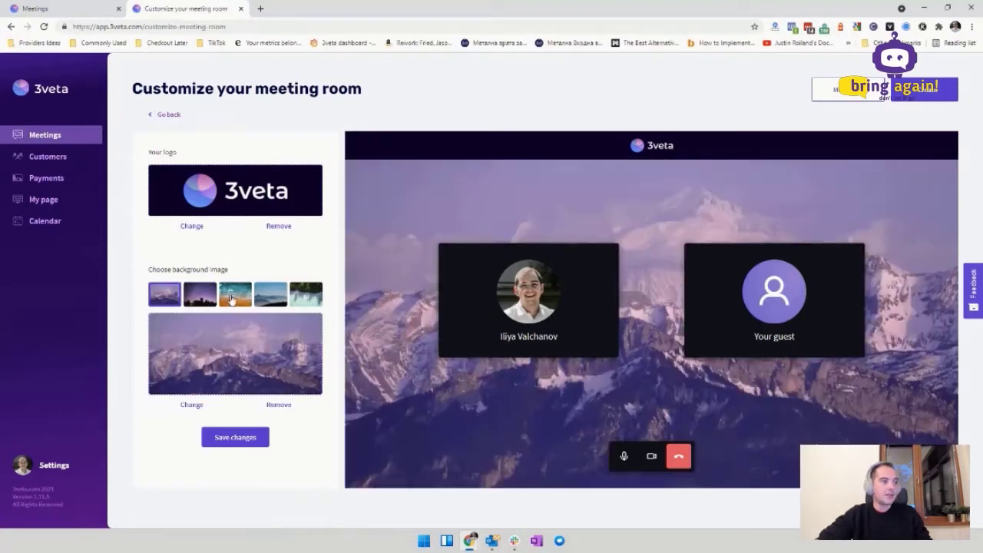
left_click(232, 300)
left_click(270, 298)
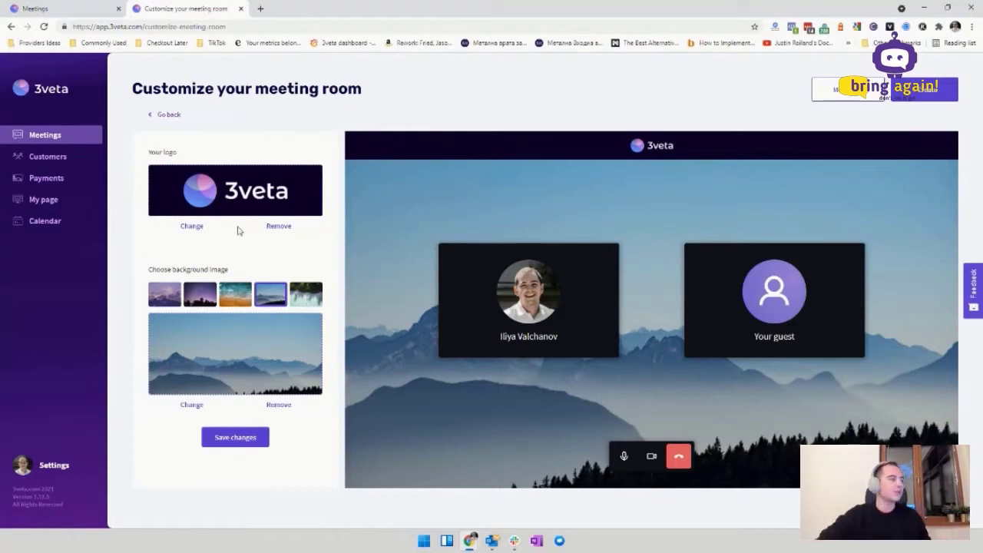
Step: Use the desktop photo as the room logo and return to Meetings
left_click(195, 226)
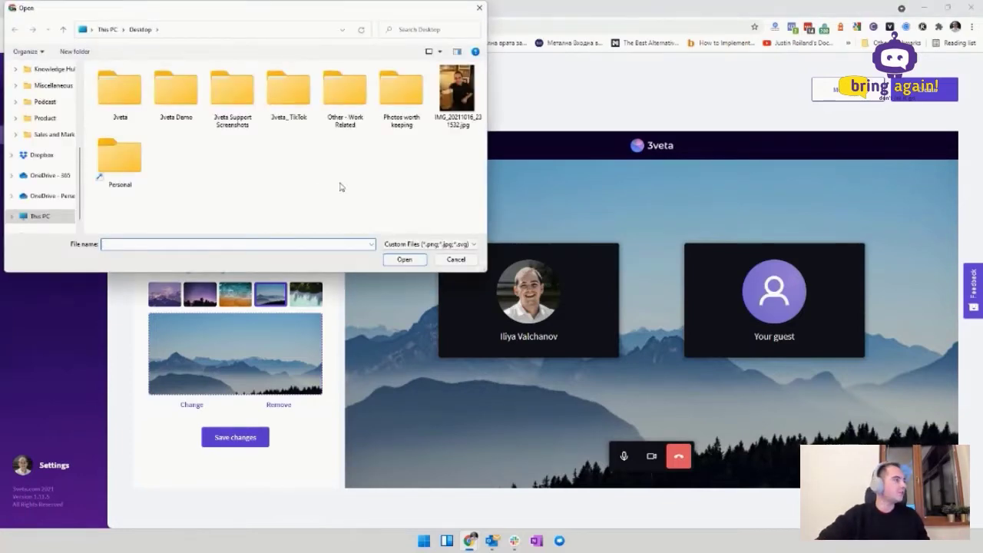
double_click(457, 92)
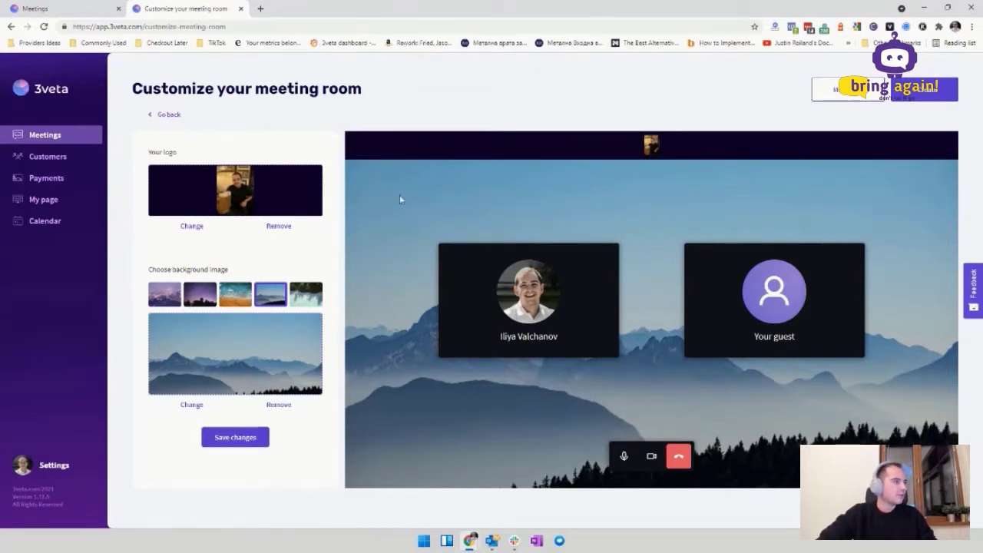
left_click(168, 115)
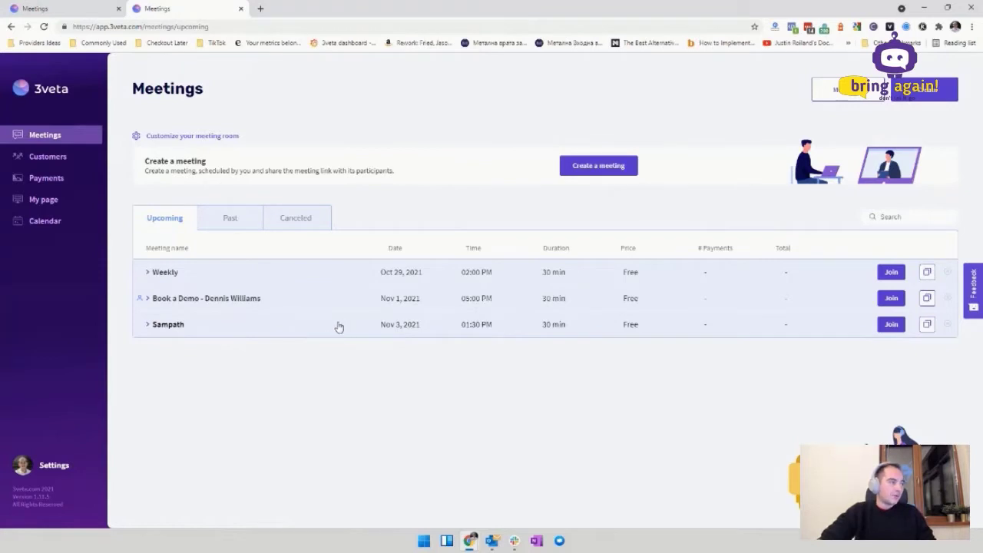
left_click(231, 225)
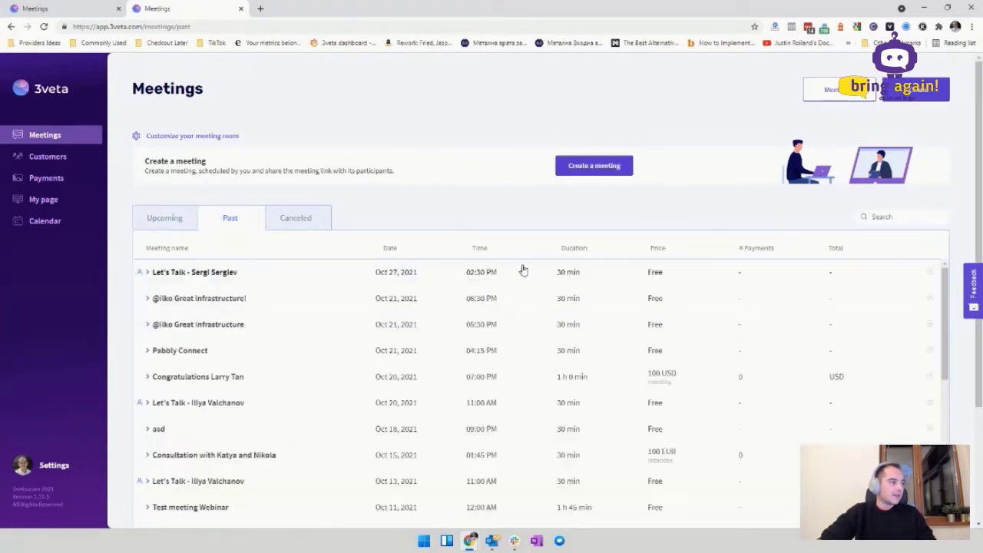
scroll(457, 290, "down", 10)
scroll(454, 315, "down", 5)
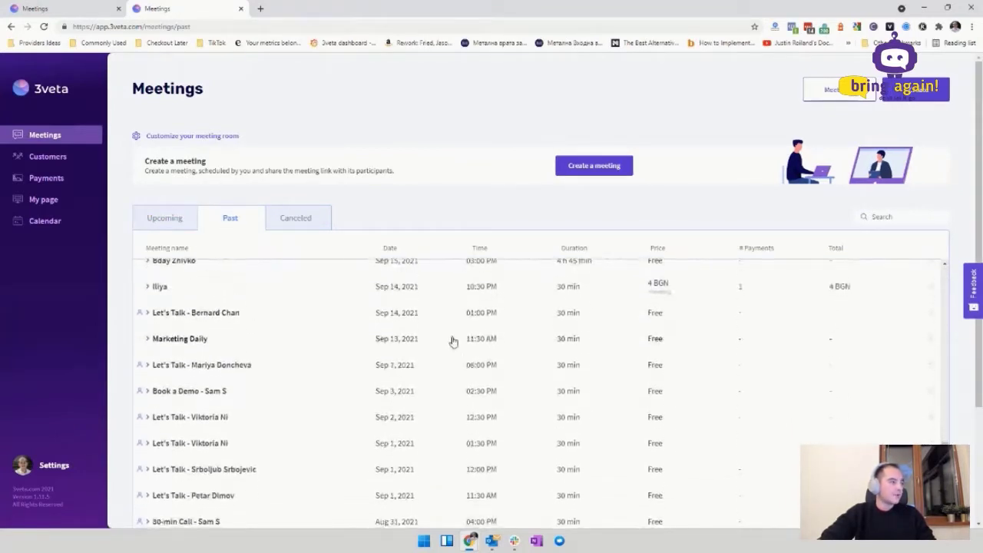
scroll(453, 338, "up", 7)
scroll(456, 337, "up", 3)
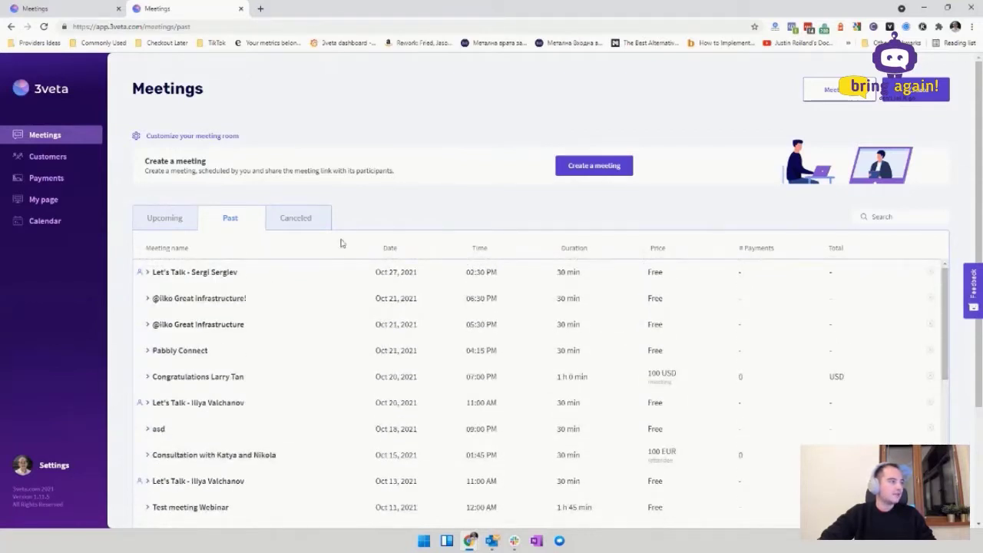
left_click(312, 216)
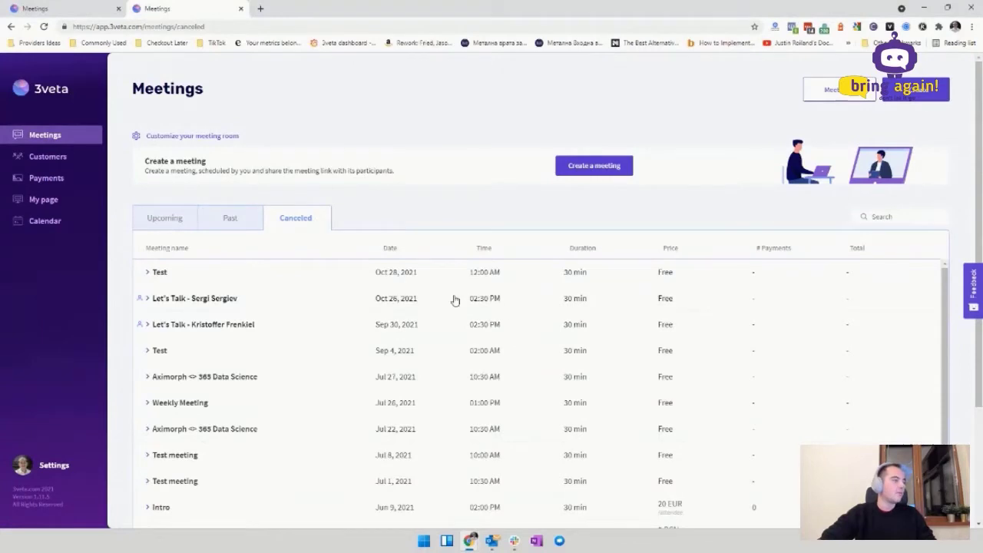
scroll(454, 301, "down", 3)
scroll(451, 309, "up", 4)
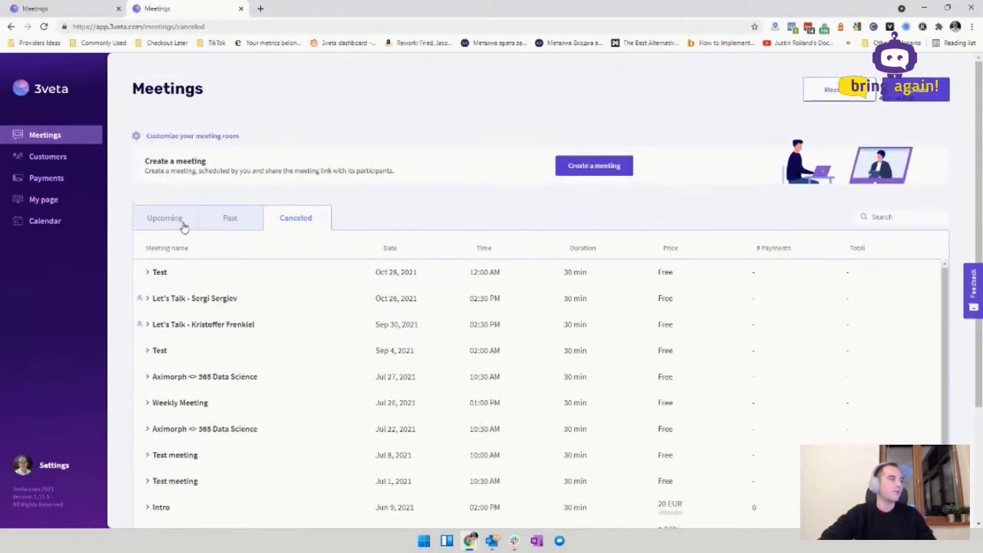
left_click(183, 223)
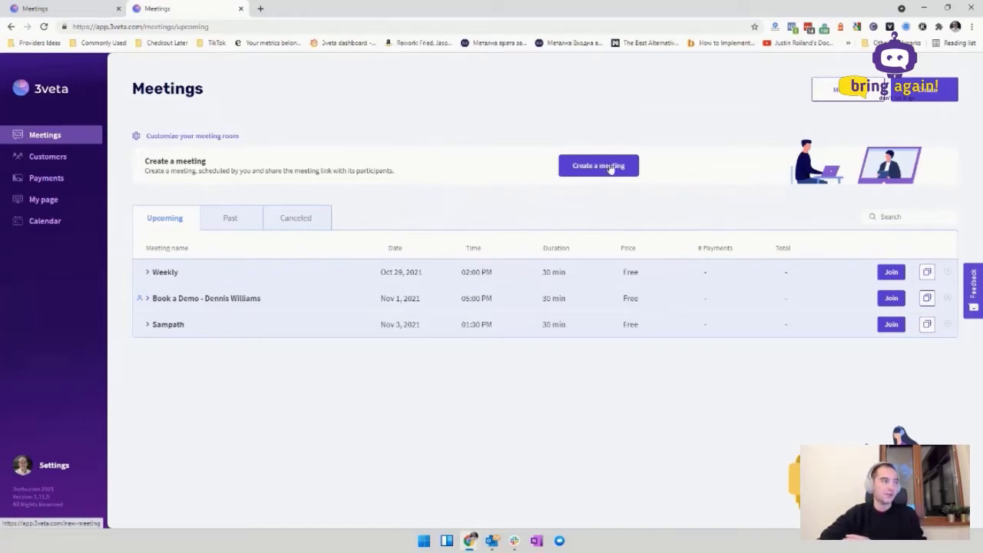
Step: Start a new meeting titled 'Webinar Test' with additional info 'Just showing the form'
left_click(615, 176)
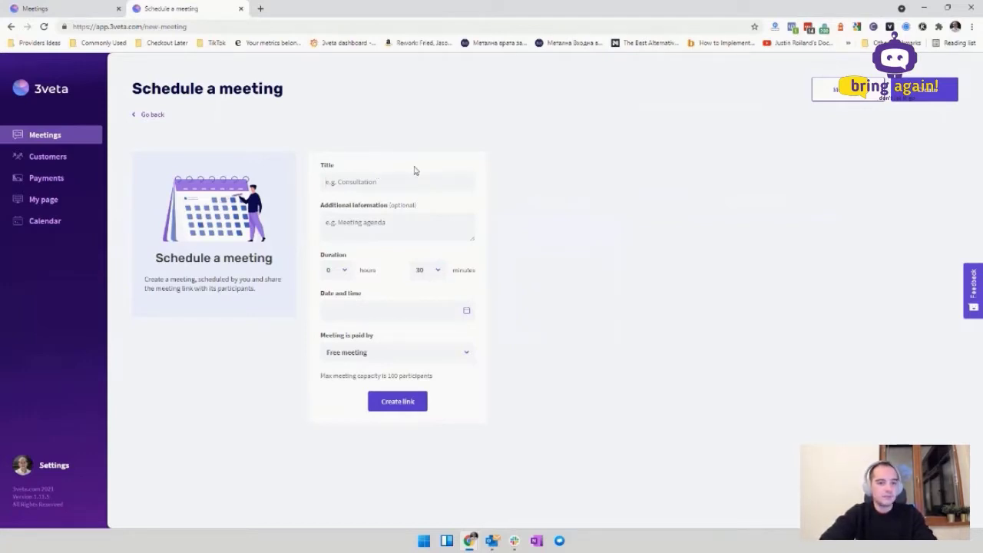
type("Webinar Tes")
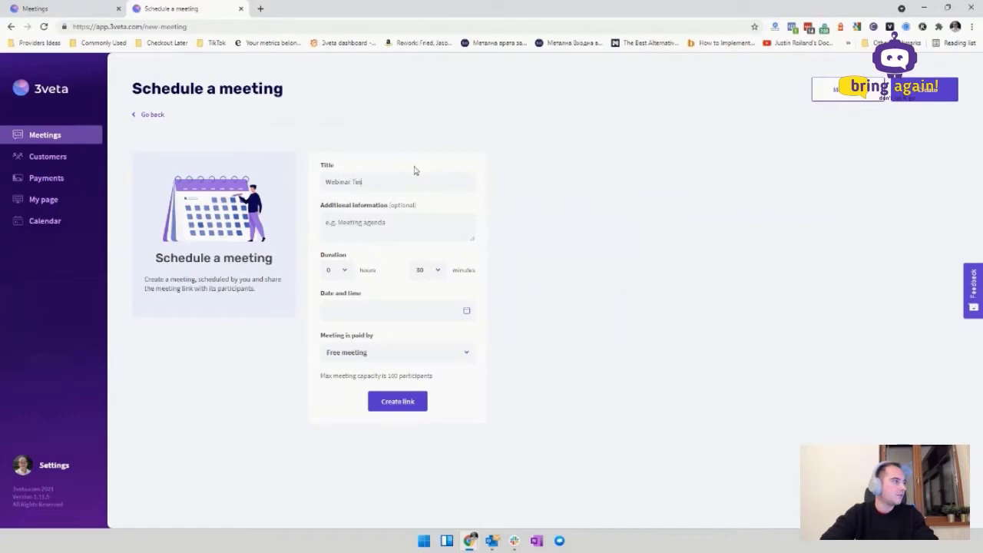
type("t")
left_click(398, 222)
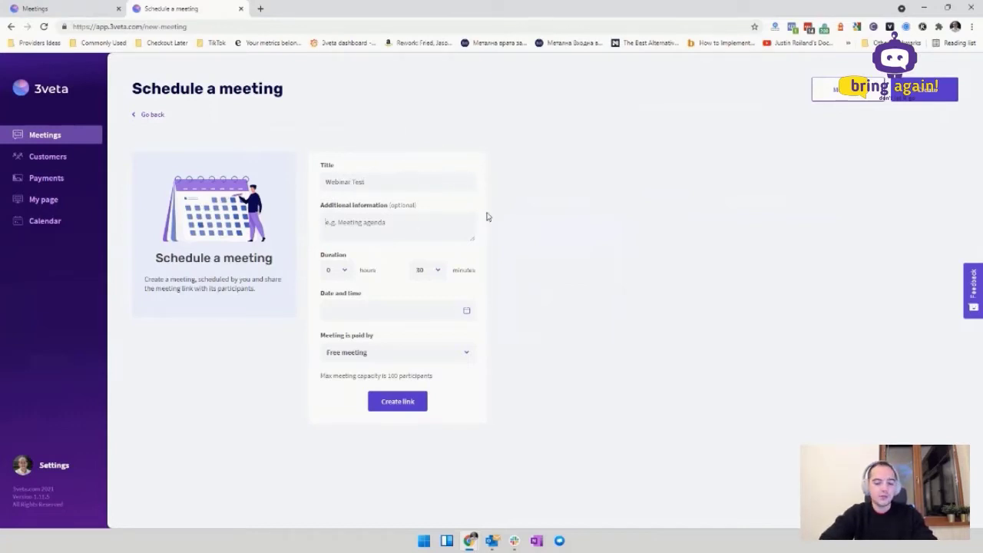
type("Just hsowing")
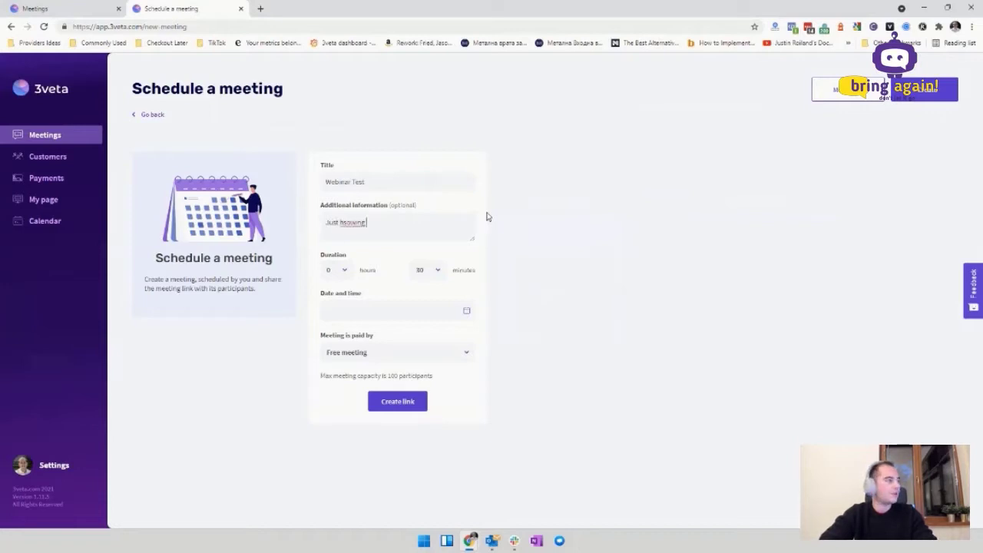
type(" the form")
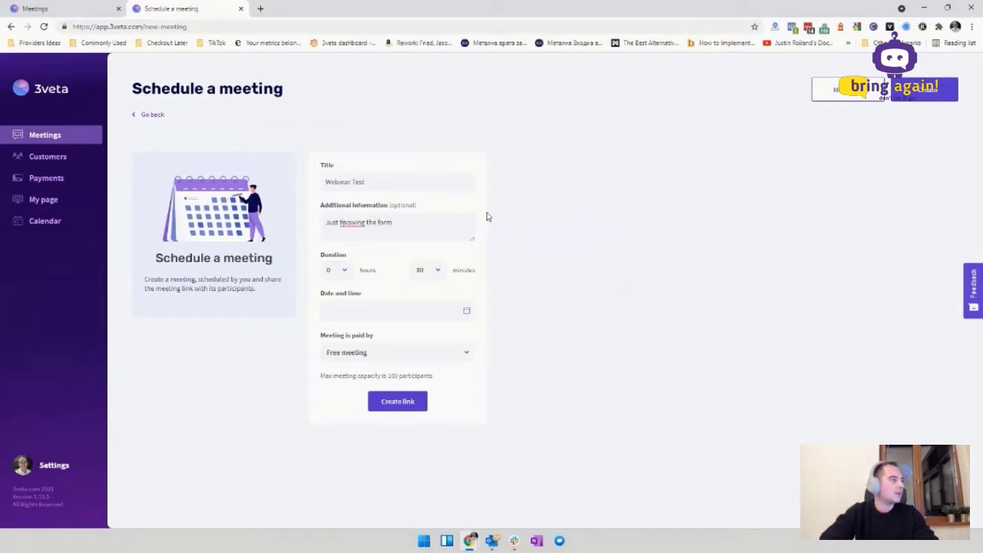
key("BackSpace")
key("BackSpace")
key("BackSpace")
key("BackSpace")
key("BackSpace")
key("BackSpace")
key("BackSpace")
key("BackSpace")
key("BackSpace")
key("BackSpace")
key("BackSpace")
key("BackSpace")
key("BackSpace")
key("BackSpace")
key("BackSpace")
key("BackSpace")
type("showing the form")
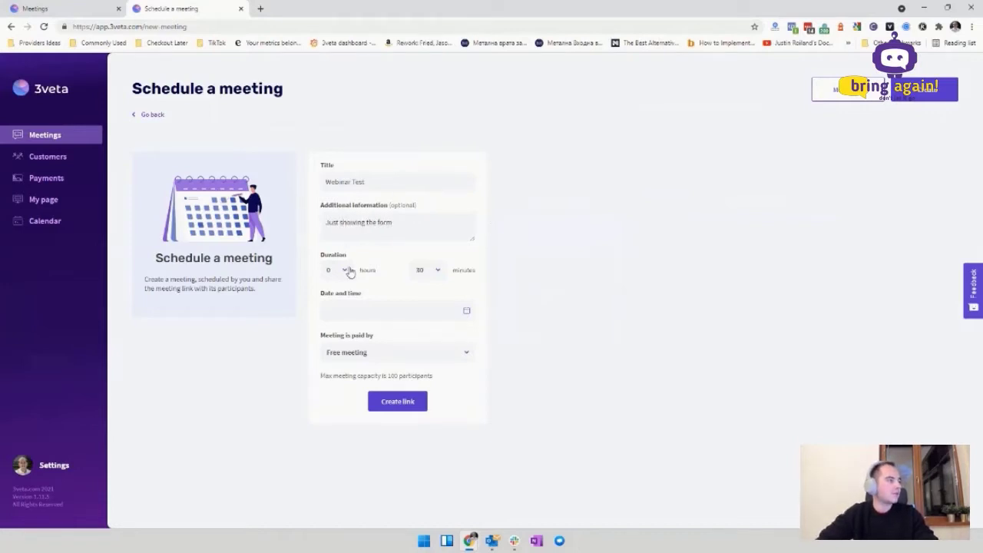
Step: Set the meeting duration to 1 hour and 0 minutes
left_click(350, 272)
left_click(330, 309)
left_click(346, 271)
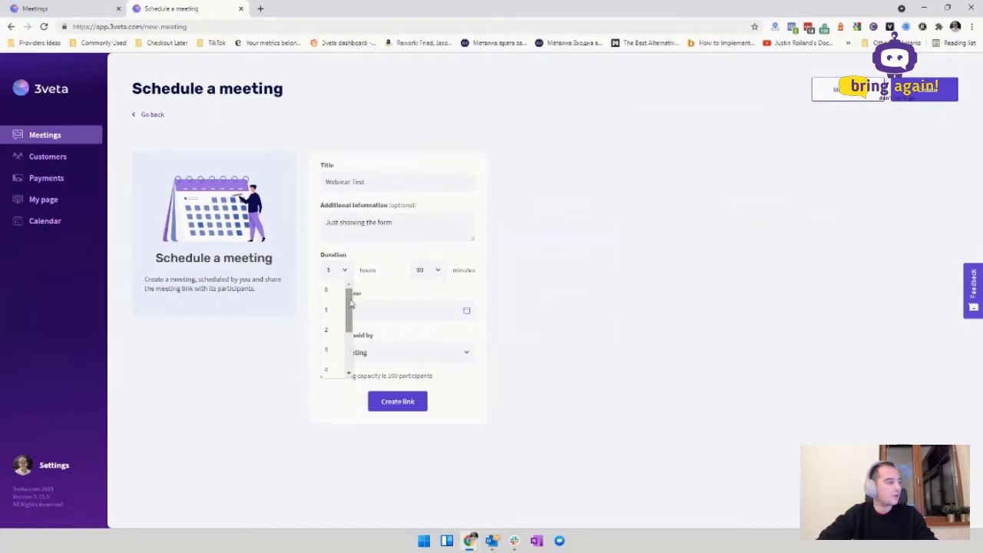
mouse_move(352, 299)
left_mouse_down()
mouse_move(354, 347)
mouse_move(352, 298)
left_mouse_up()
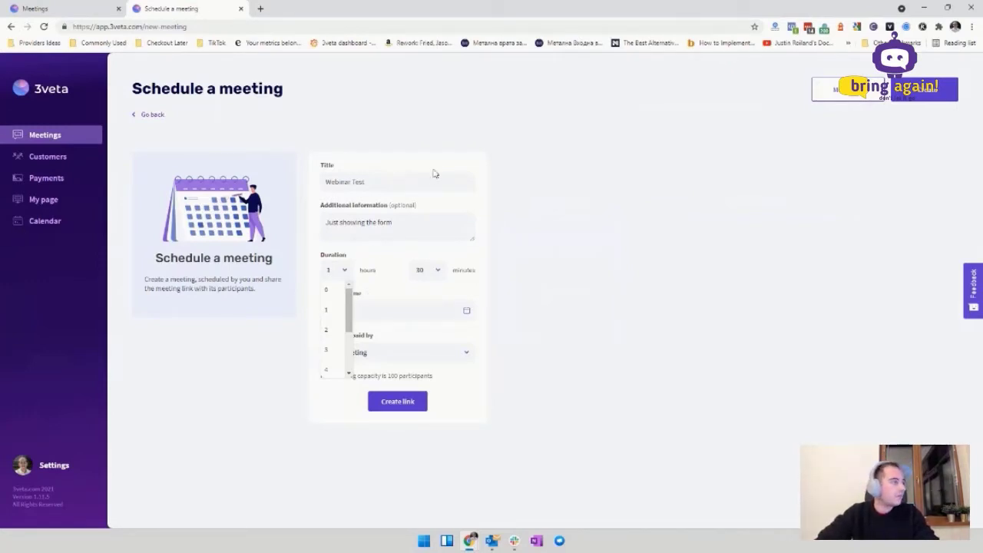
left_click(431, 221)
left_click(345, 272)
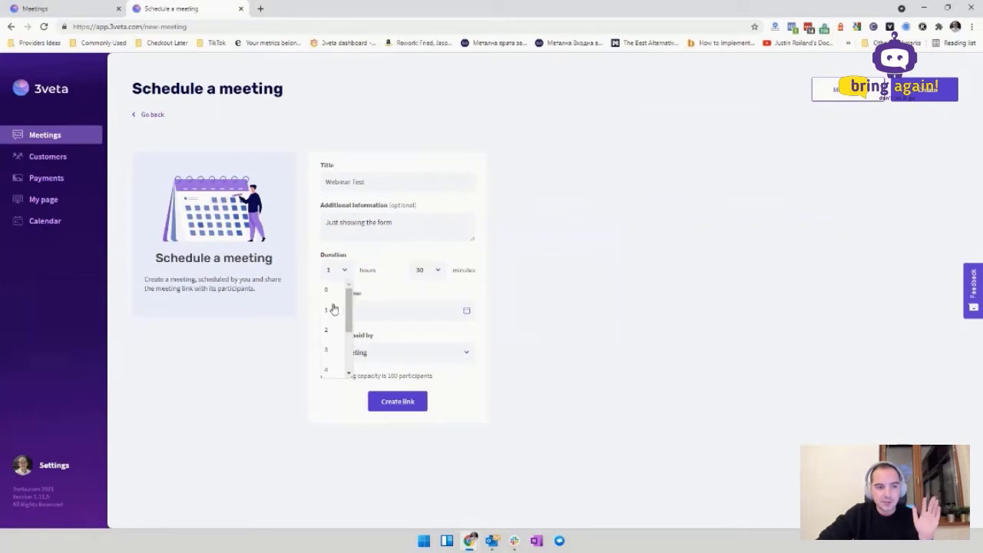
left_click(363, 279)
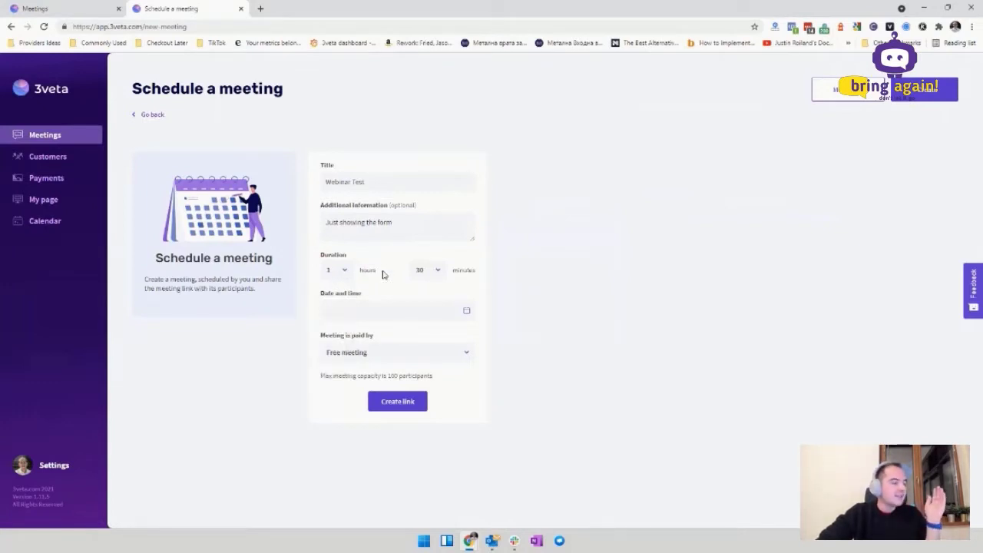
left_click(436, 271)
left_click(427, 293)
left_click(461, 314)
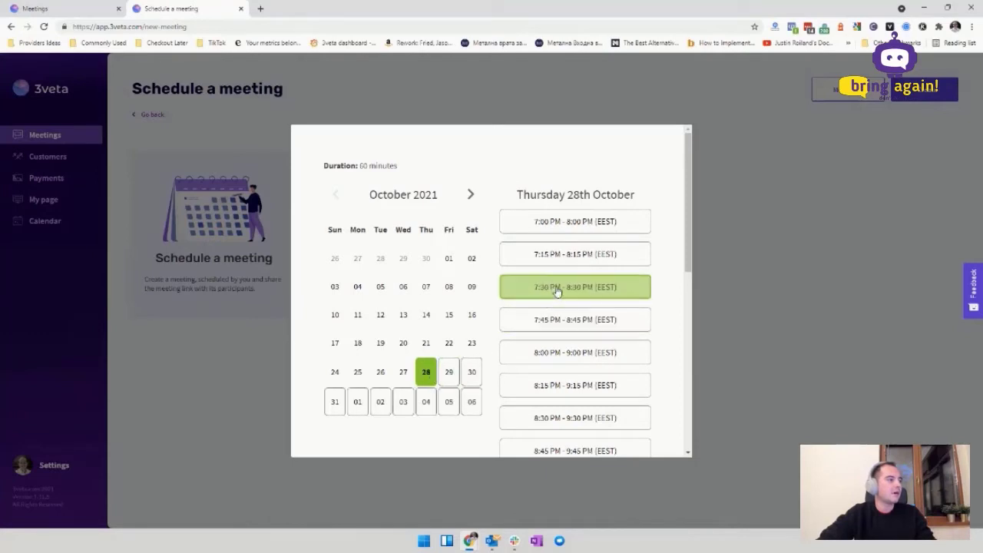
Step: Schedule Webinar Test for October 28, 2021 at 7:30 PM
left_click(592, 299)
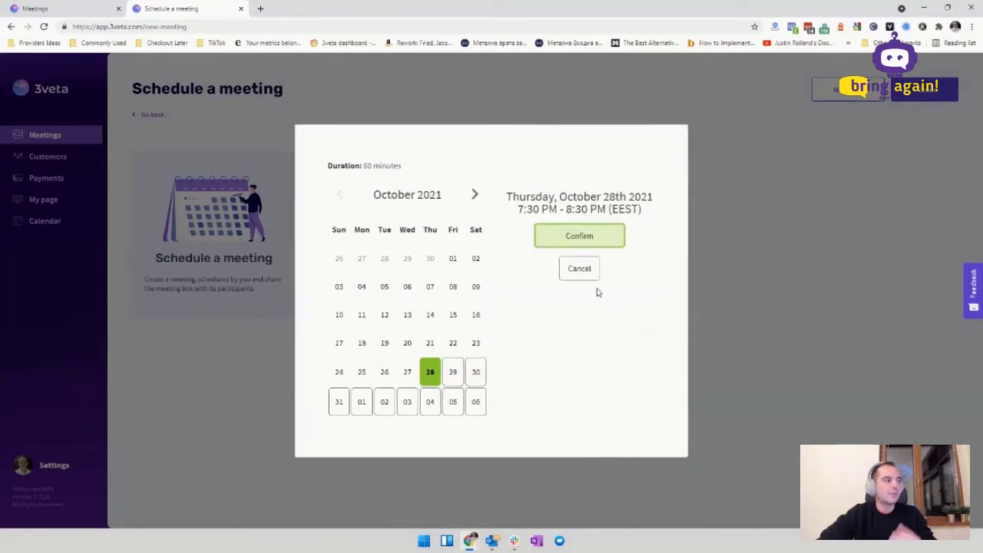
left_click(592, 244)
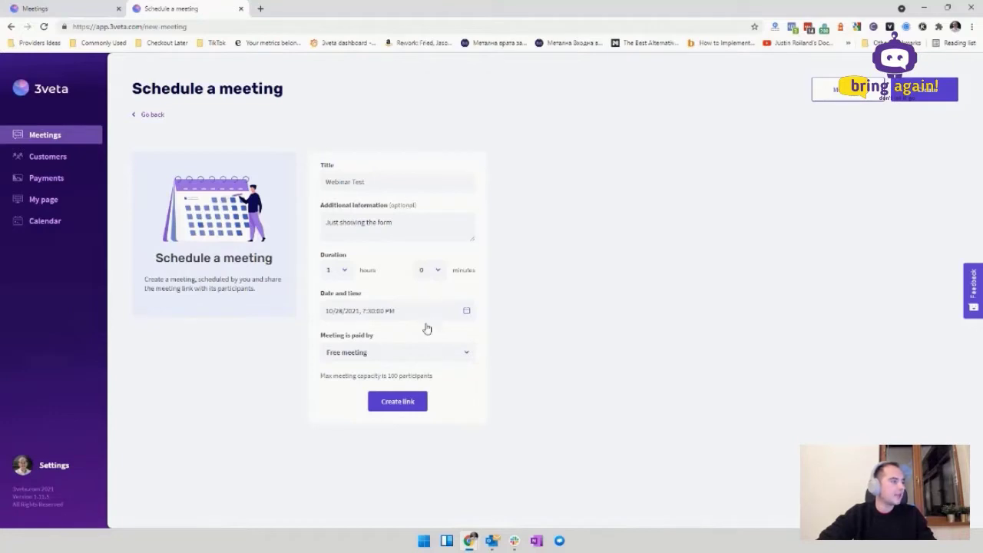
left_click(386, 347)
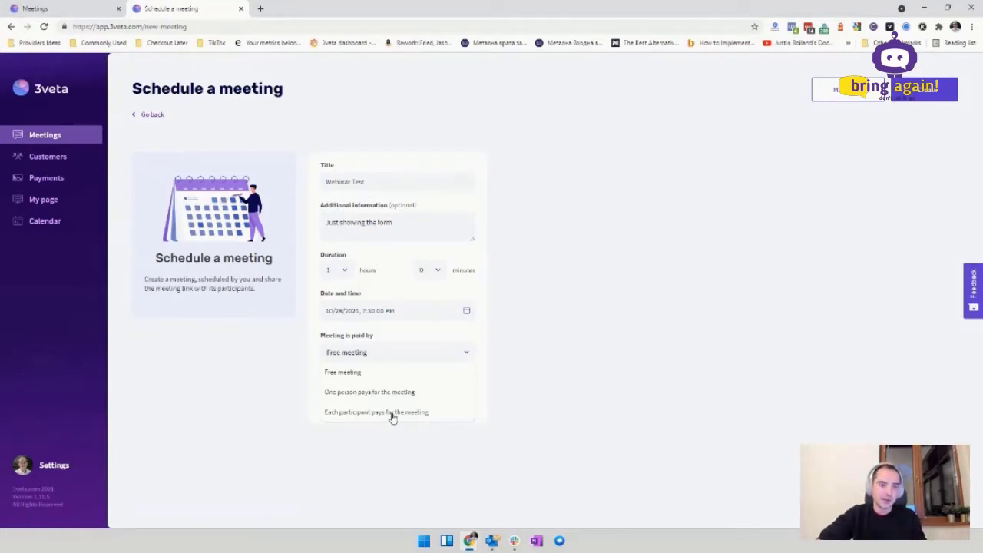
Step: Make one person pay for the meeting at a price of 100
left_click(485, 368)
left_click(417, 359)
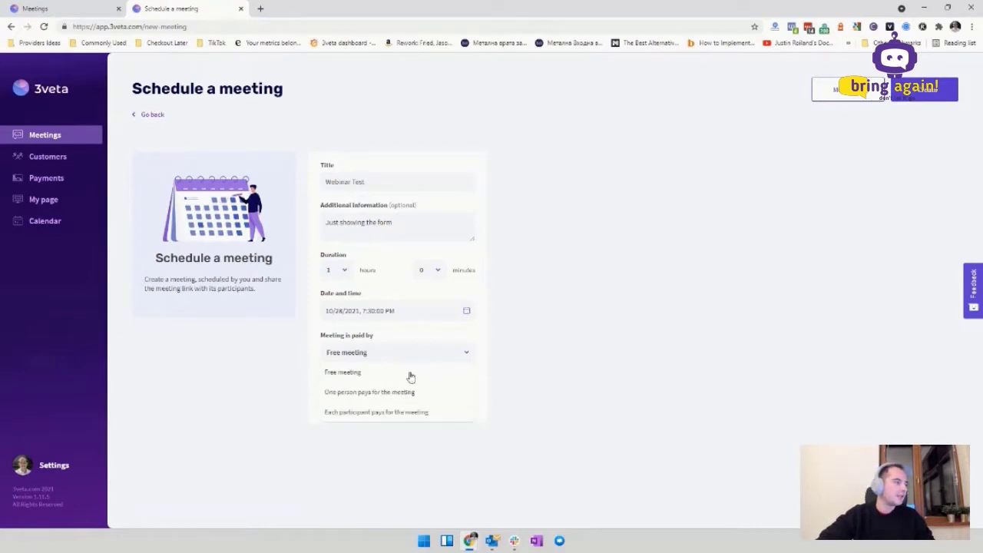
left_click(365, 392)
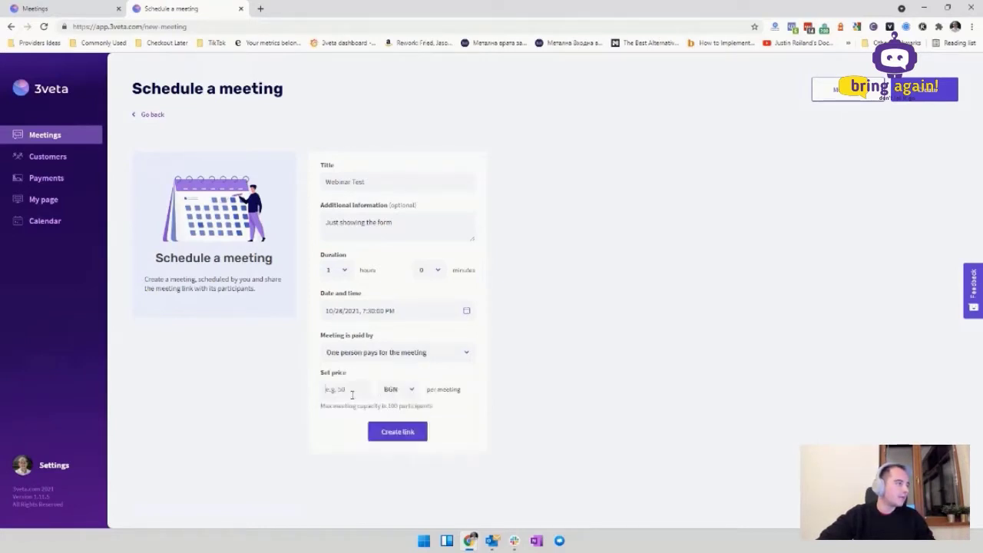
left_click(351, 395)
type("100")
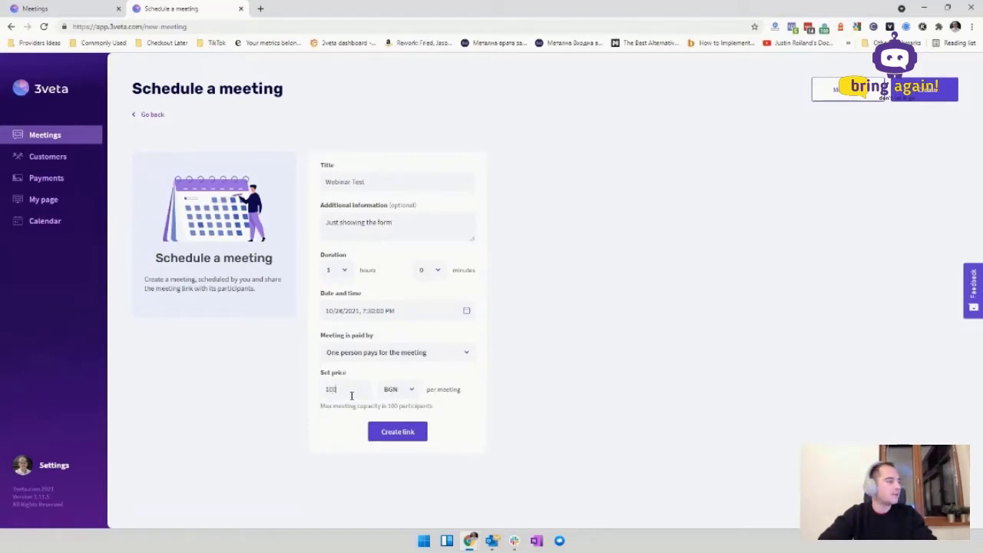
Step: Choose USD as the price currency and create the meeting link
left_click(415, 390)
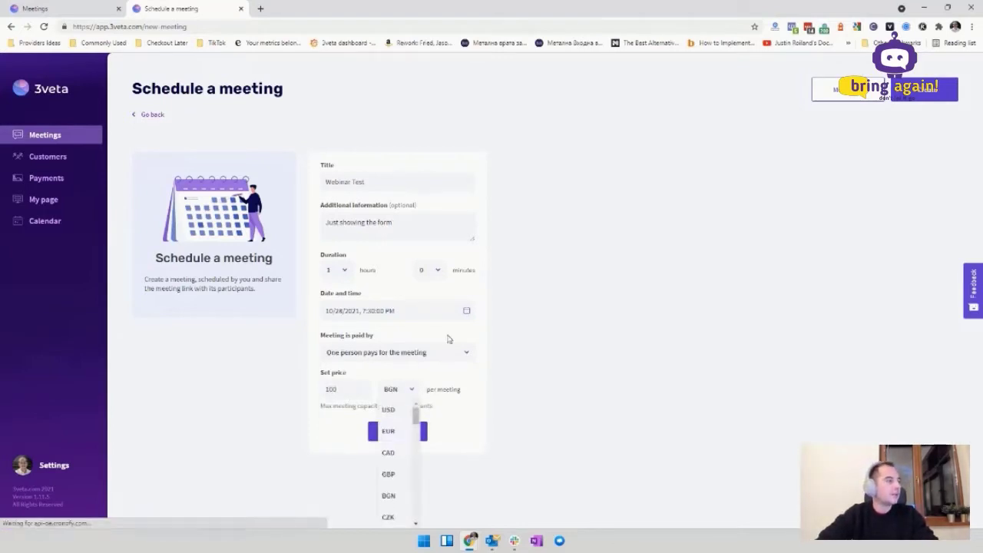
scroll(388, 457, "down", 2)
scroll(389, 470, "up", 5)
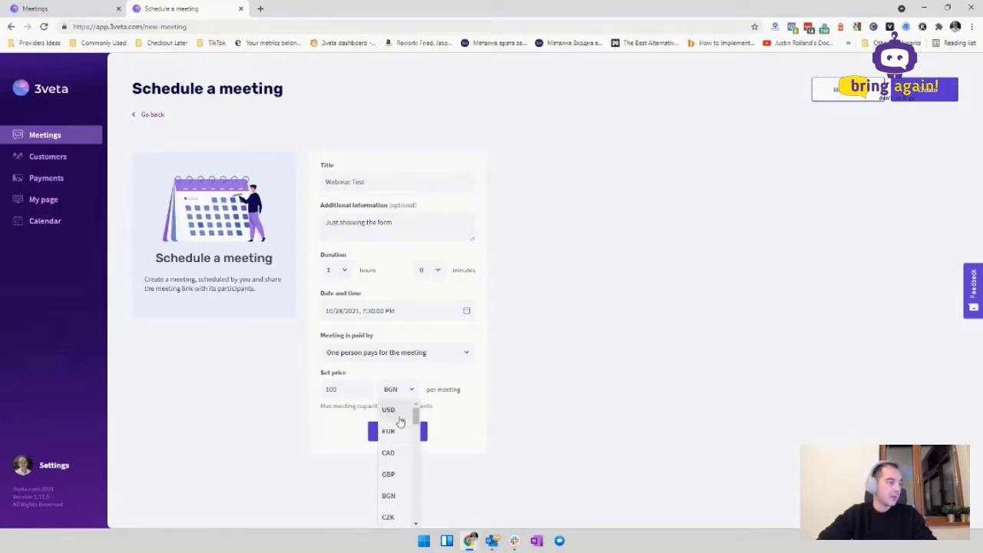
left_click(397, 413)
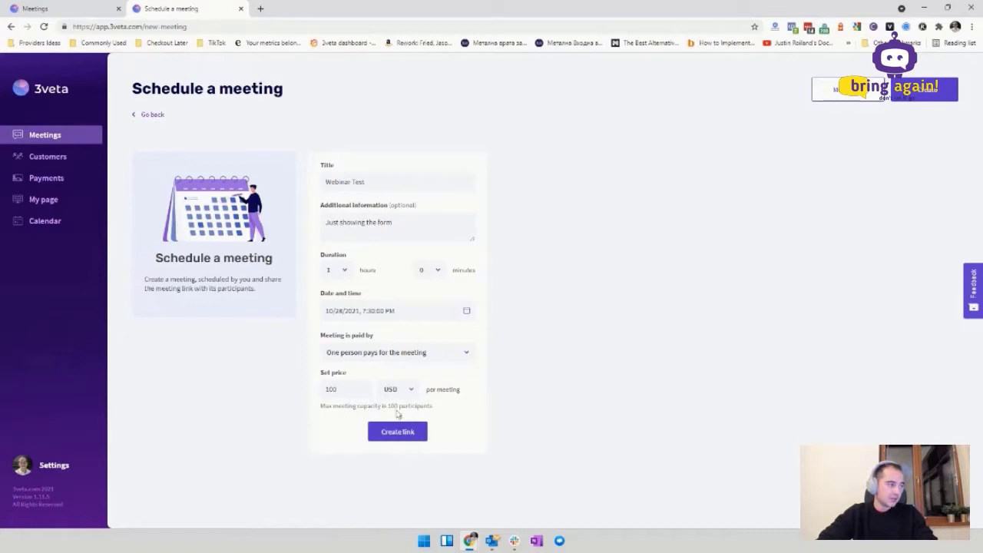
left_click(419, 437)
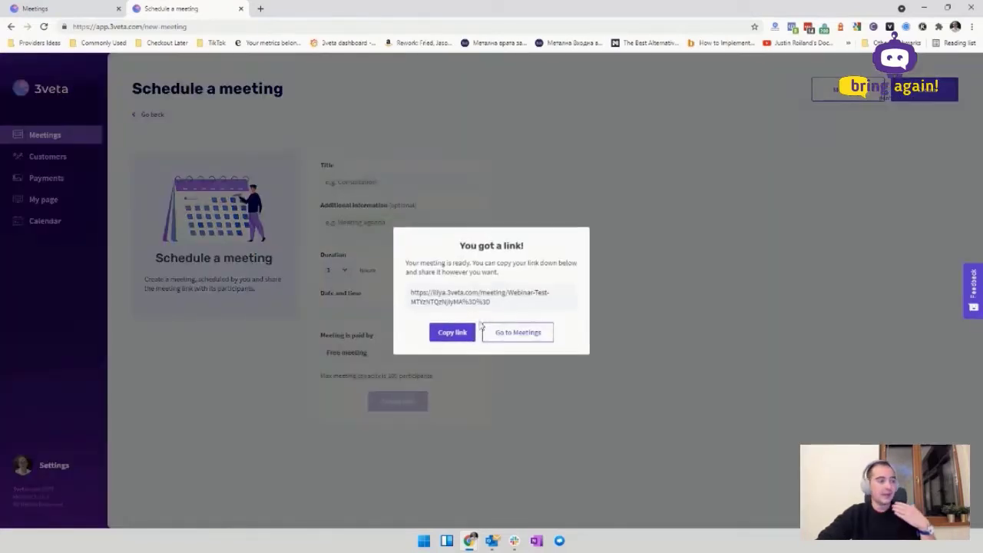
Step: Copy Webinar Test's link from the upcoming meetings list into a new tab's address bar
left_click(512, 331)
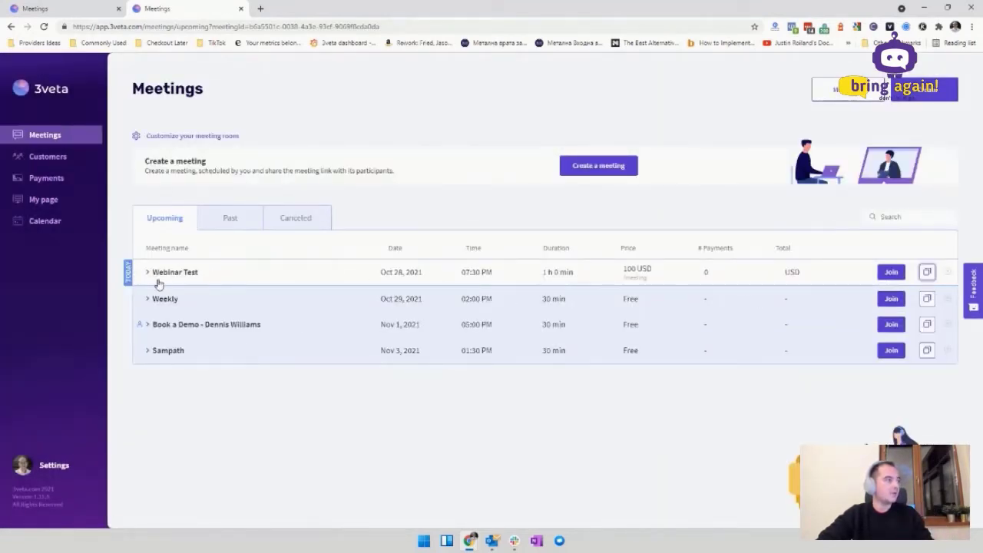
left_click(159, 281)
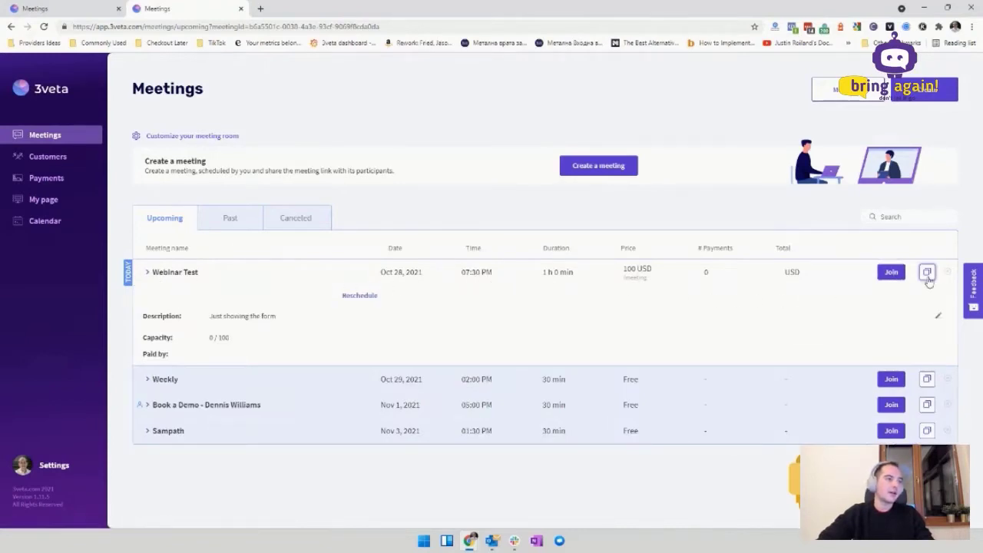
left_click(928, 275)
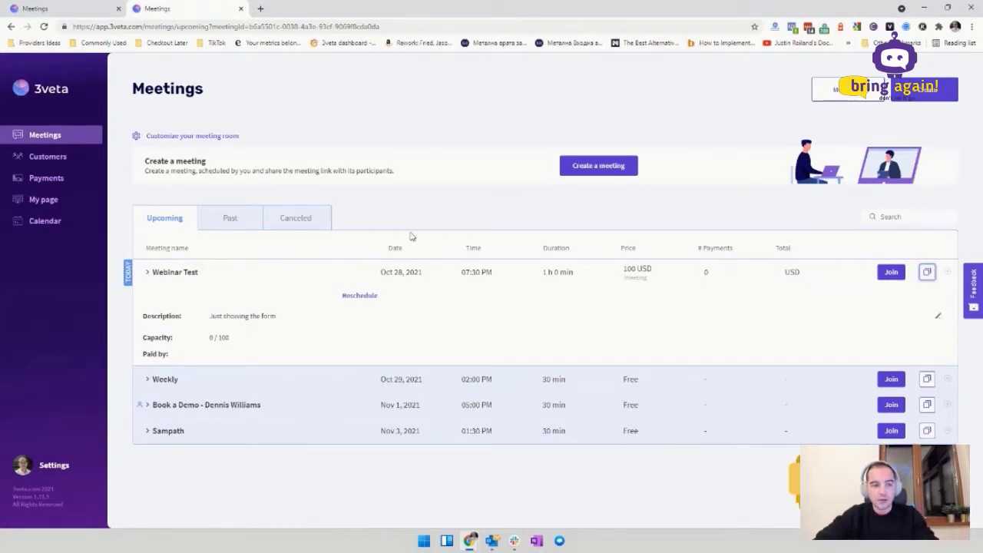
left_click(261, 8)
type("https://iliya.3veta.com/meeting/Webinar-Test-MTYzNTQzNjkyMA%3D%3D")
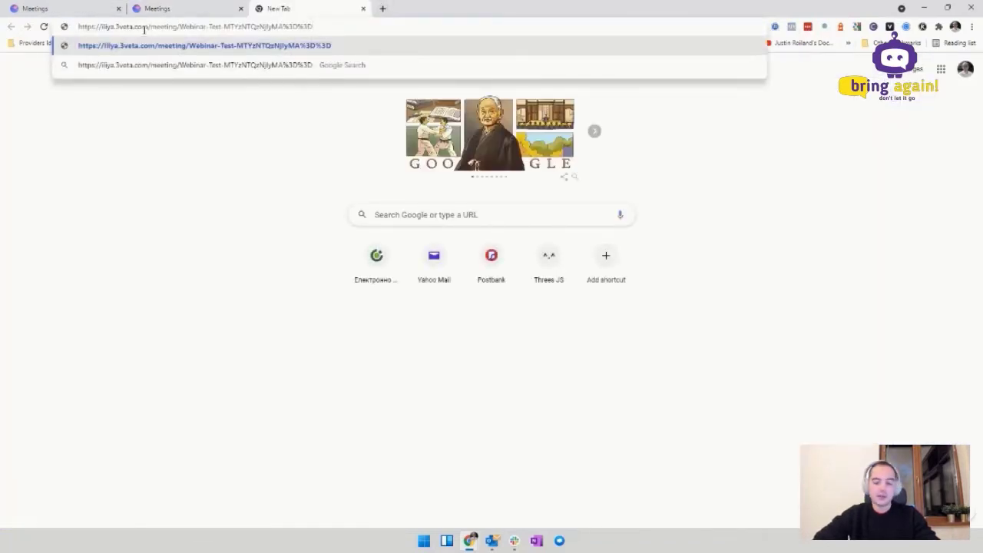
Step: Load the pasted link to view the Webinar Test join page, then close that tab
key("Return")
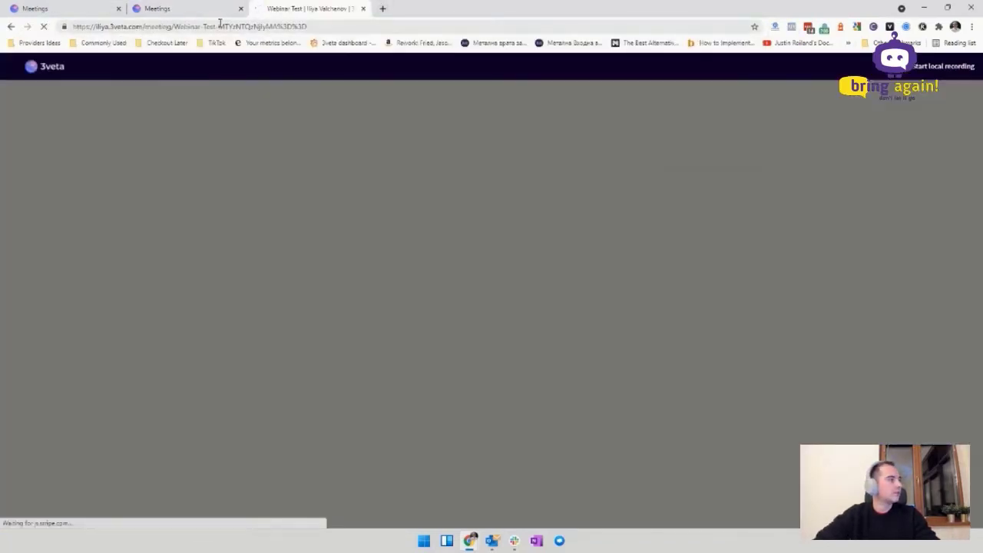
left_click_drag(95, 26, 143, 26)
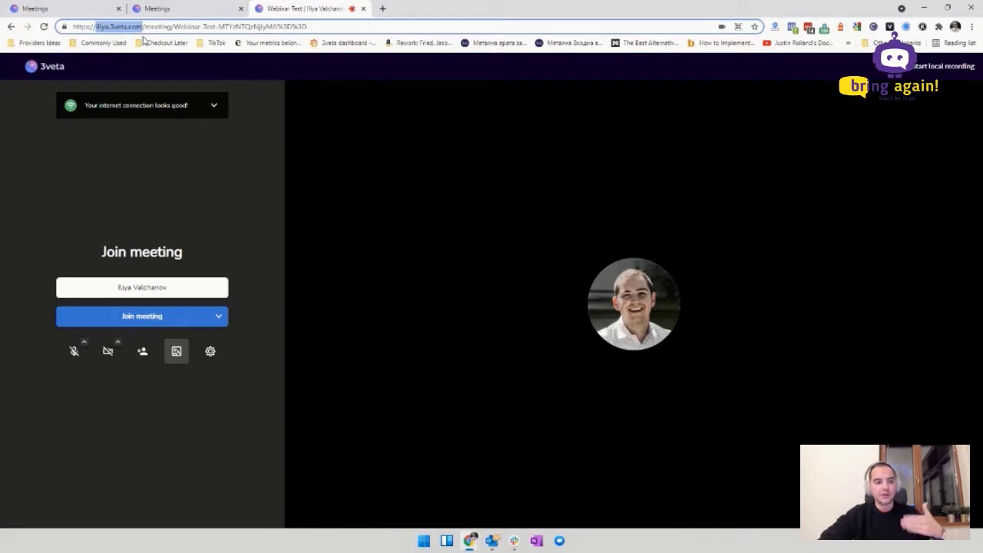
left_click(362, 8)
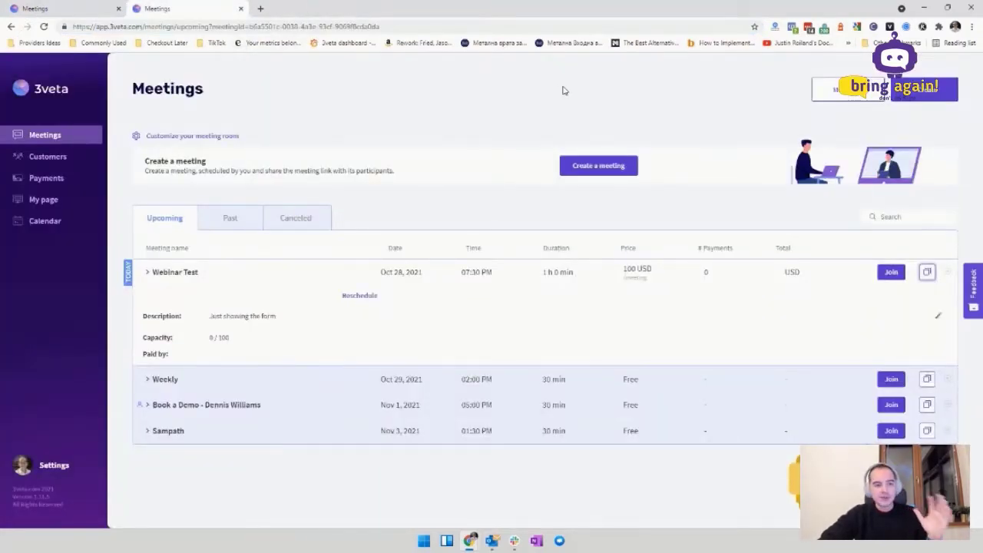
Step: Scroll the Customers grid and open the detail card of the first customer in row four
left_click(68, 157)
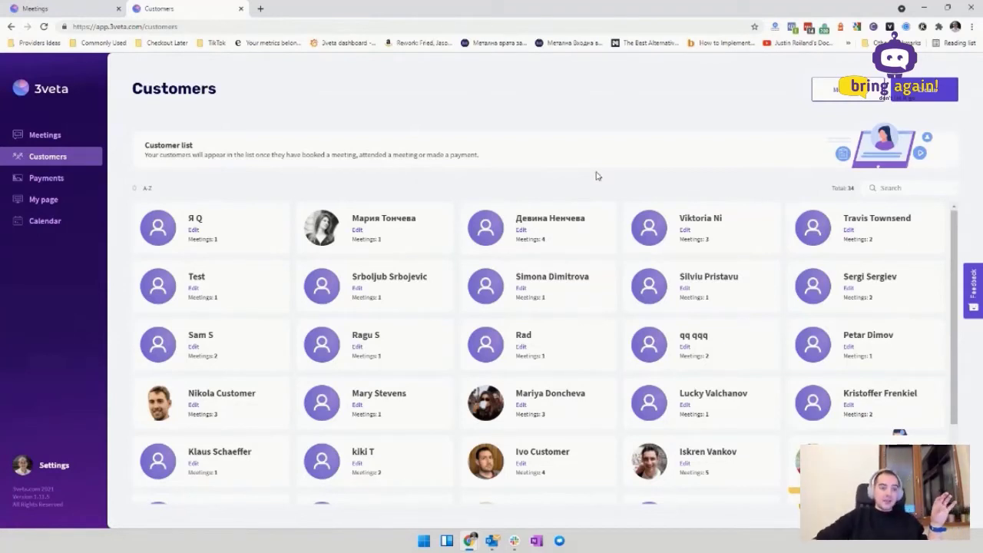
scroll(566, 285, "down", 2)
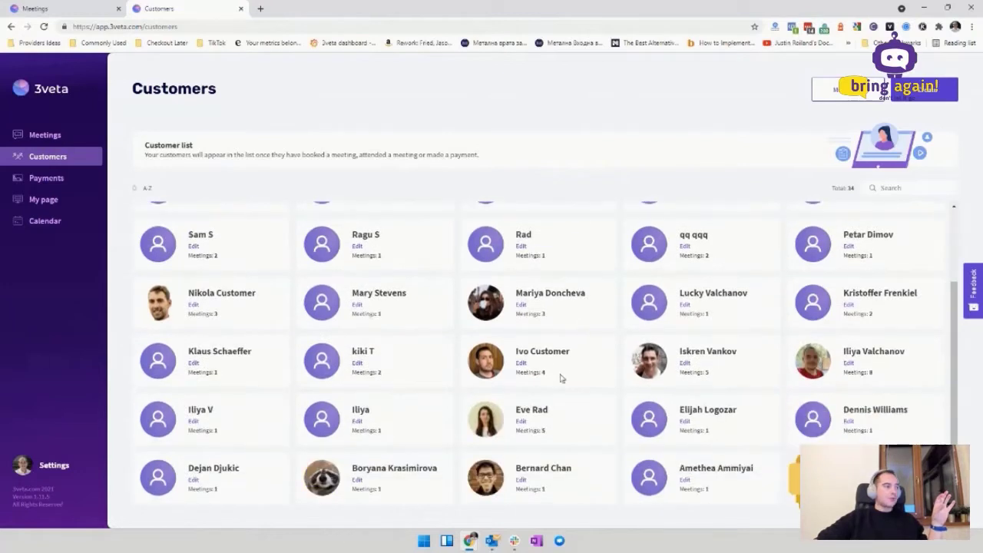
scroll(431, 306, "up", 2)
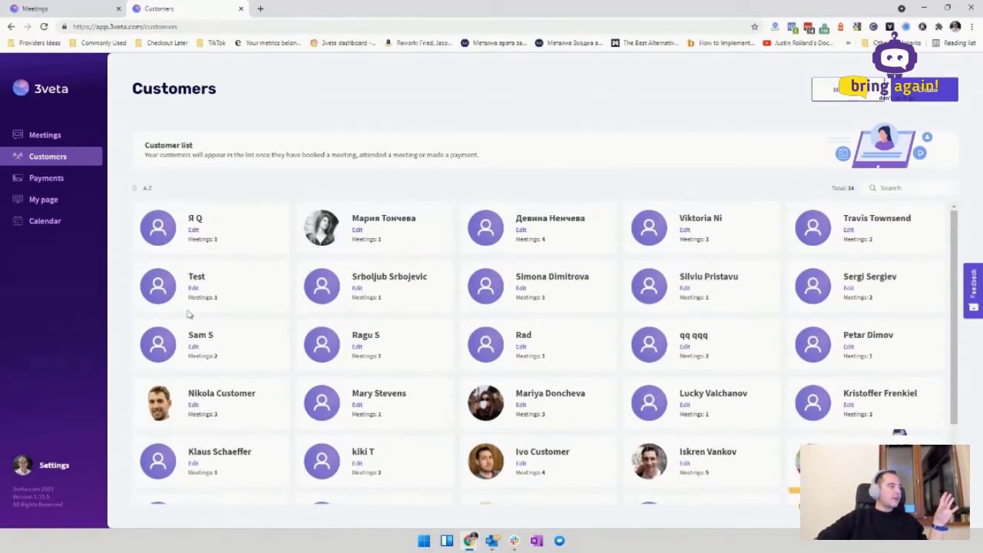
left_click(196, 405)
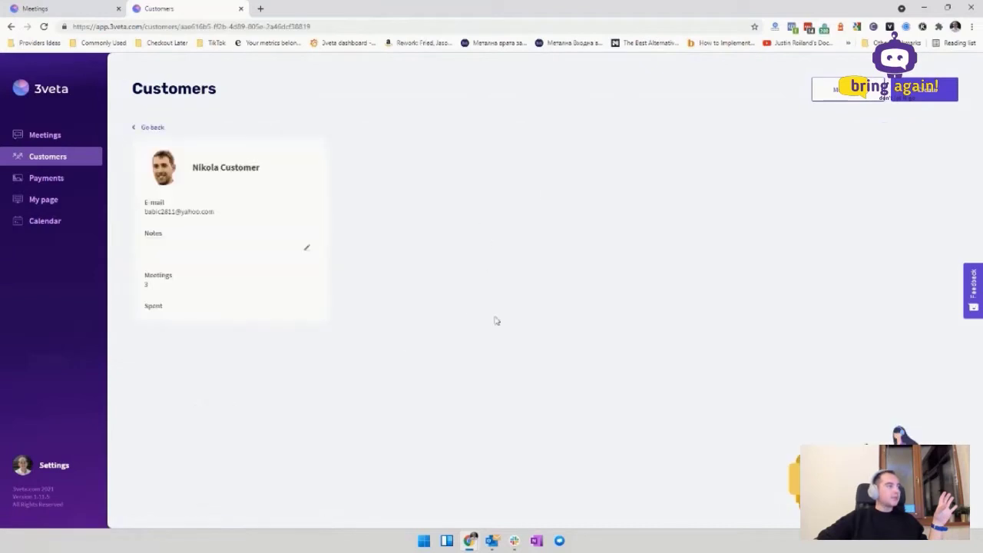
Step: Add a short apology note addressed to the customer in their notes
triple_click(193, 213)
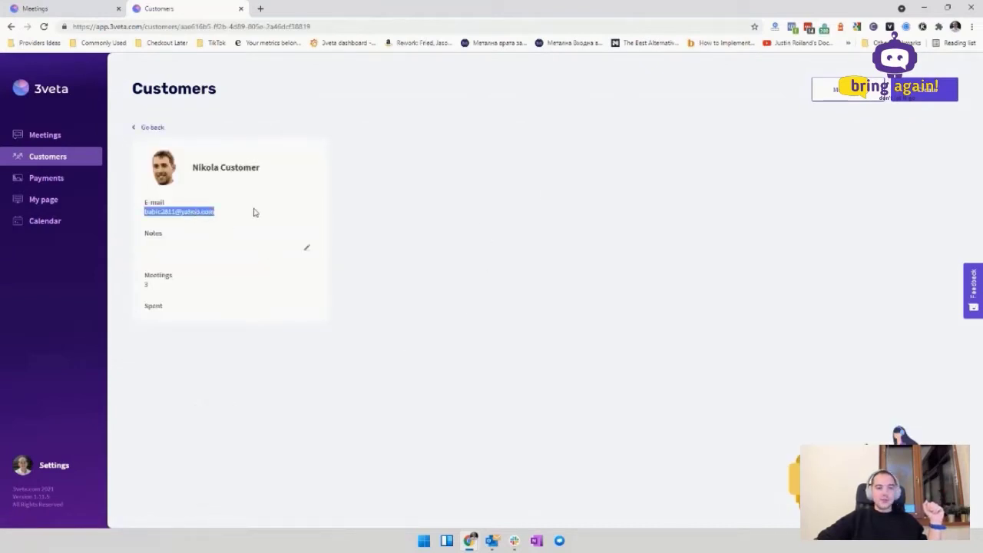
left_click(253, 211)
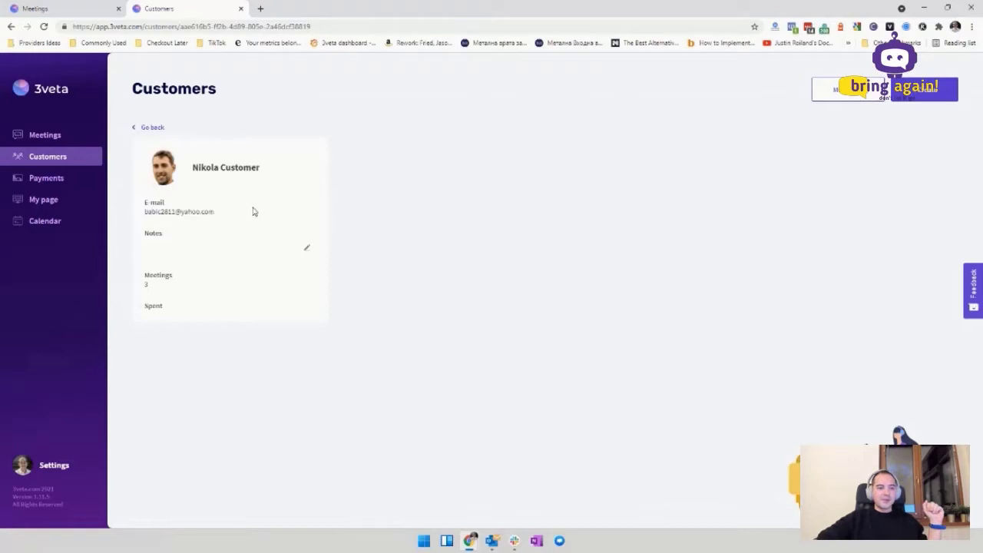
left_click(306, 248)
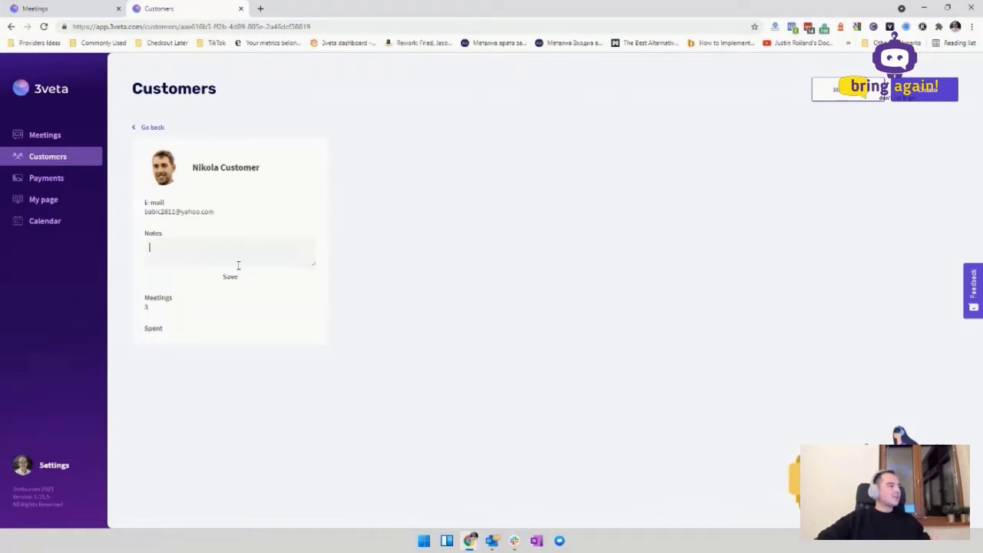
type("Sorry Nikola")
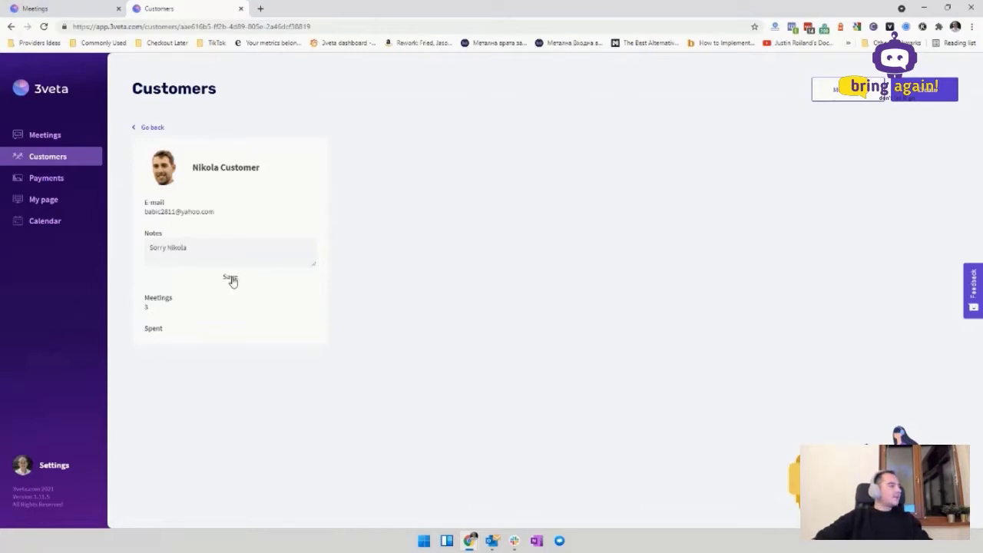
left_click(231, 278)
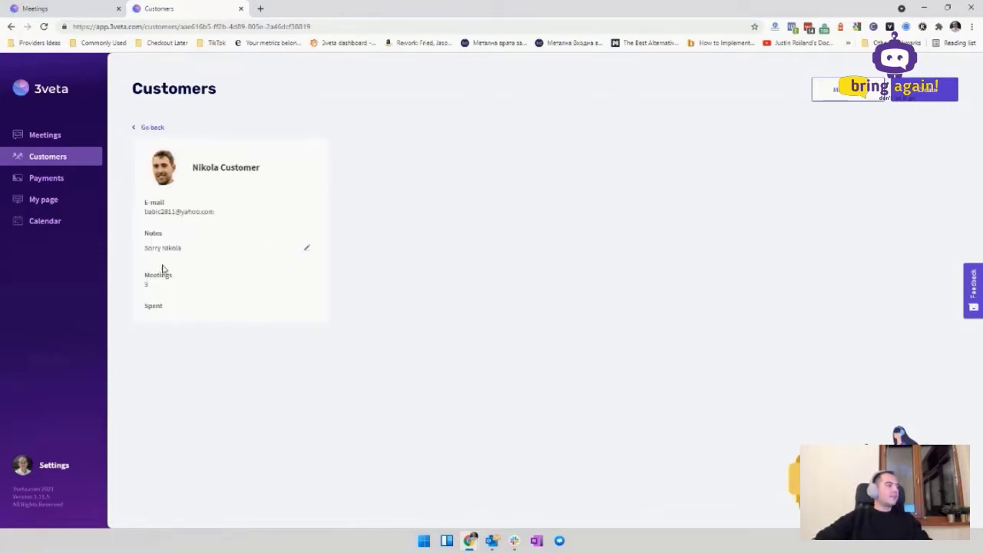
Step: Highlight the customer's Meetings count and Spent label
left_click_drag(146, 275, 157, 287)
left_click(159, 290)
left_click(158, 288)
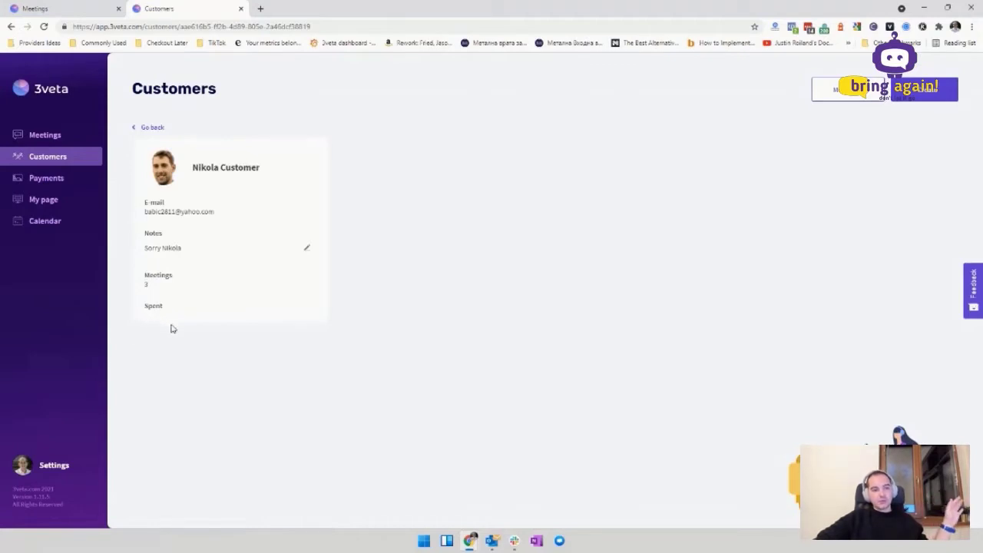
left_click_drag(142, 272, 174, 320)
left_click(146, 307)
left_click(170, 318)
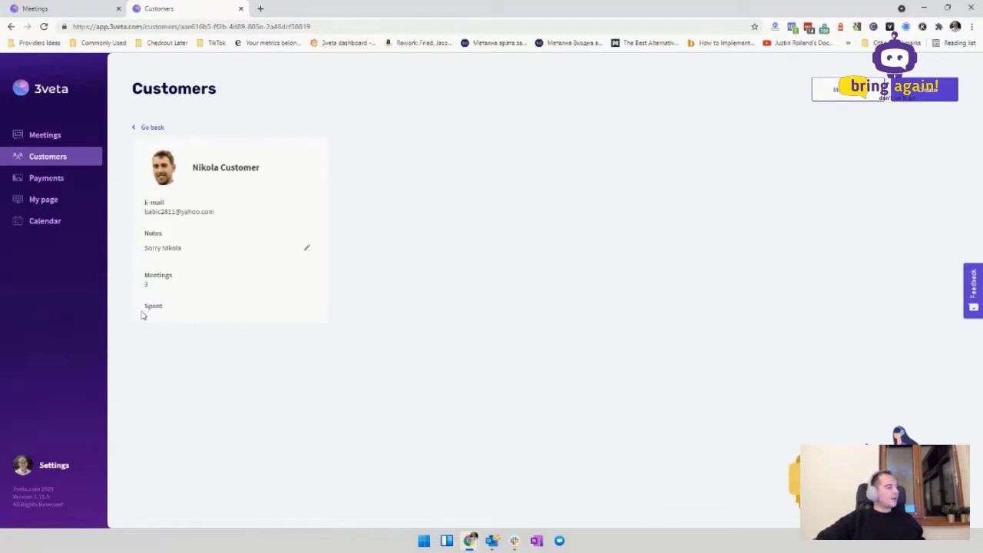
left_click_drag(143, 314, 159, 330)
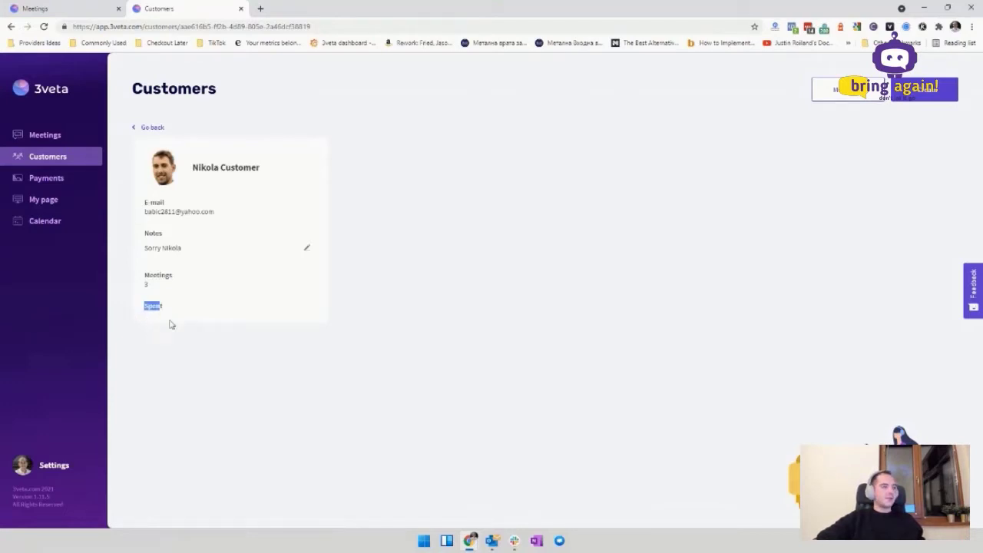
Step: Return to the full customer list, search it by a partial name, then clear the search
left_click(149, 128)
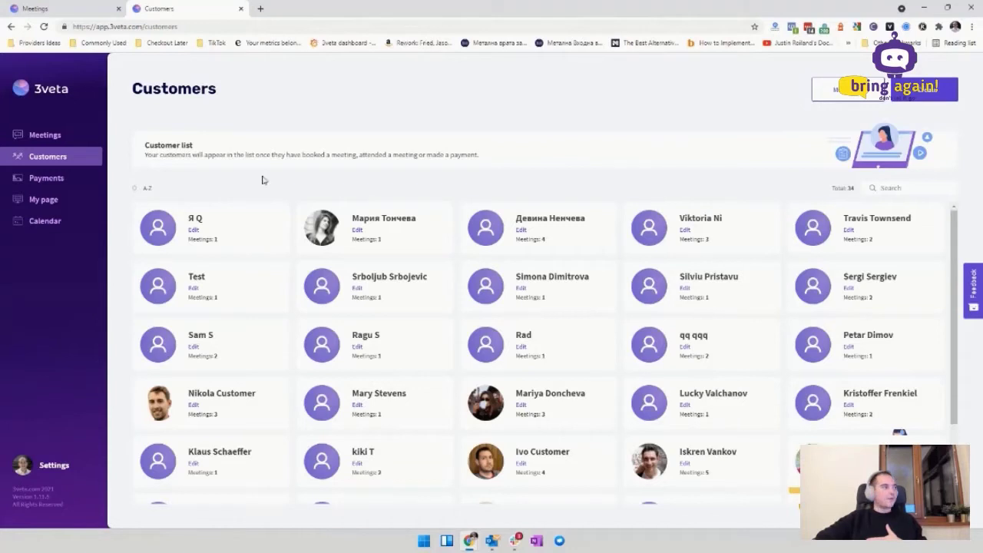
left_click(891, 187)
type("nik")
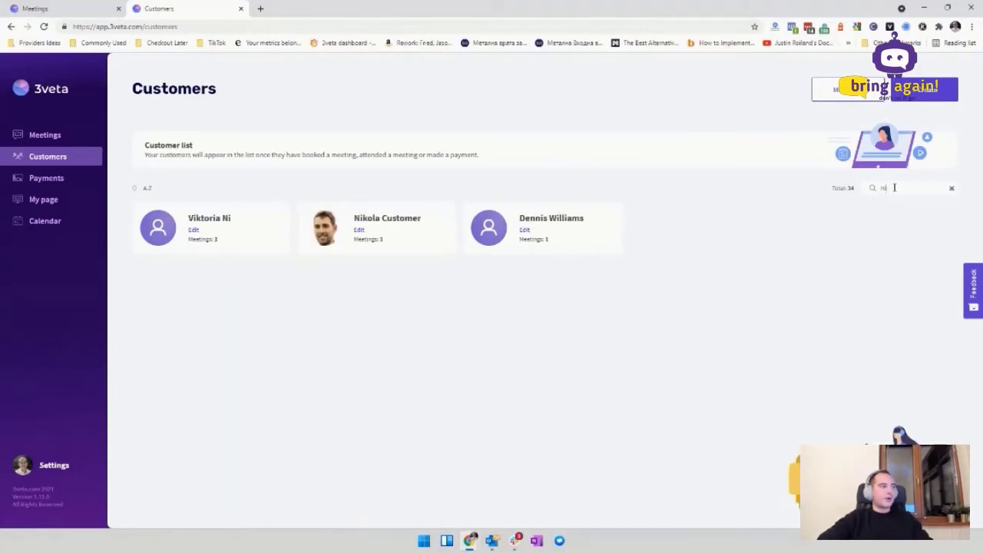
key("BackSpace")
key("BackSpace")
key("BackSpace")
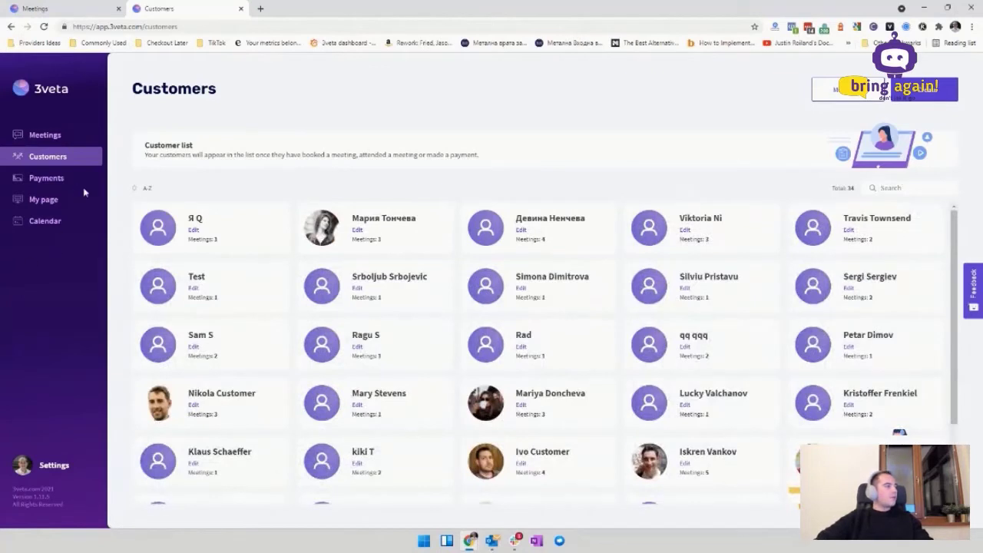
Step: Review the Stripe-ready Payments page, then switch to My page
left_click(48, 177)
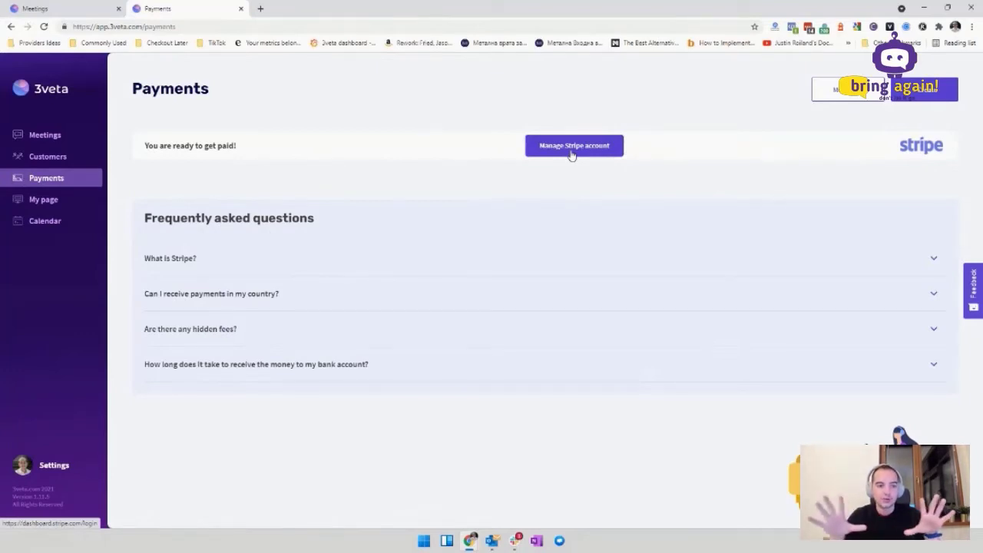
left_click(46, 201)
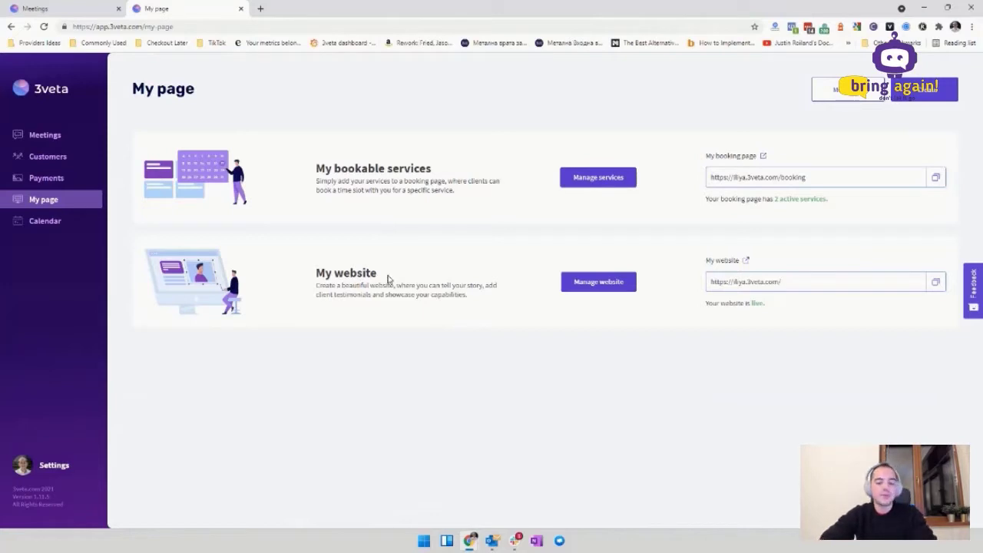
Step: Load the personal 3veta website in a new tab and scroll through its sections
key("ctrl+t")
type("iliya.3veta.com/quickmee")
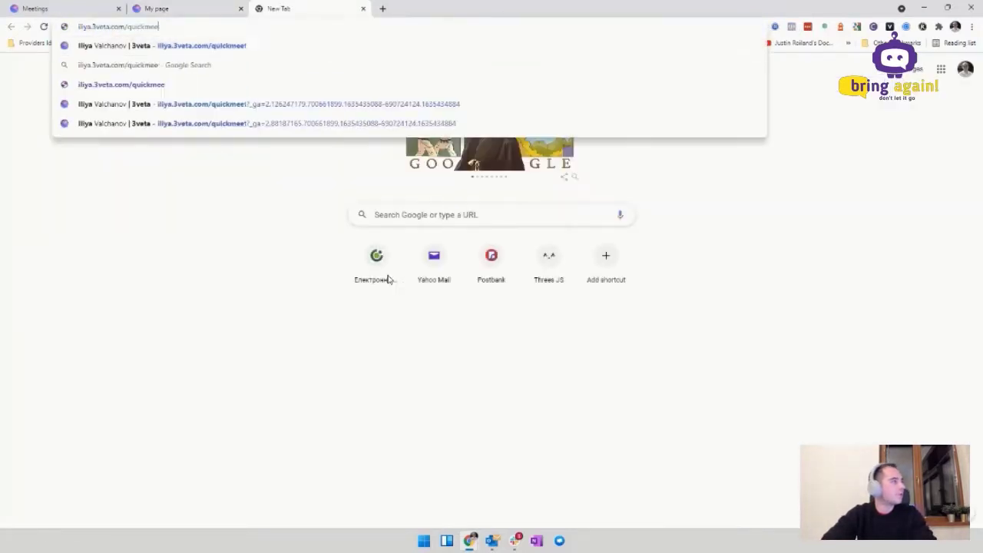
key("BackSpace")
key("BackSpace")
key("BackSpace")
key("BackSpace")
key("BackSpace")
key("Return")
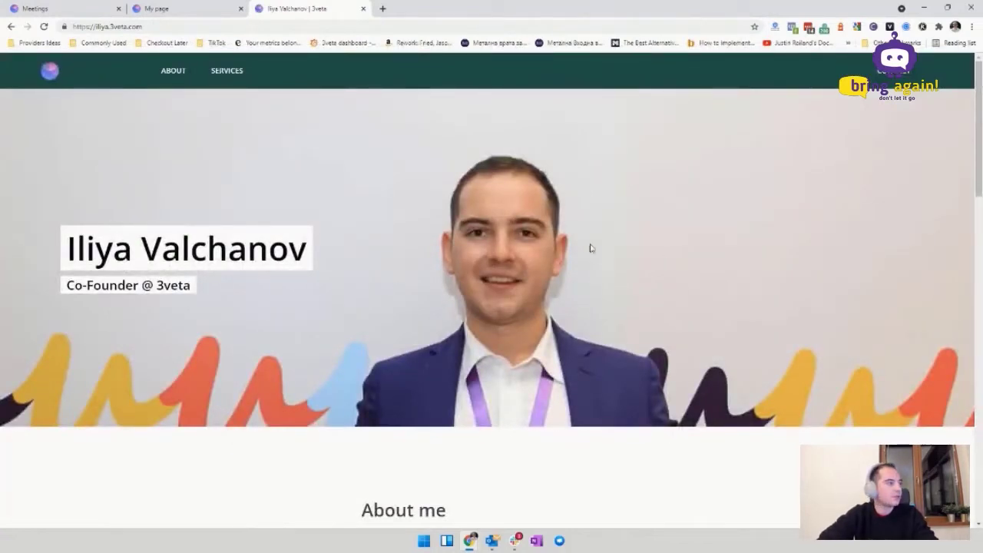
scroll(557, 263, "down", 2)
scroll(576, 284, "down", 3)
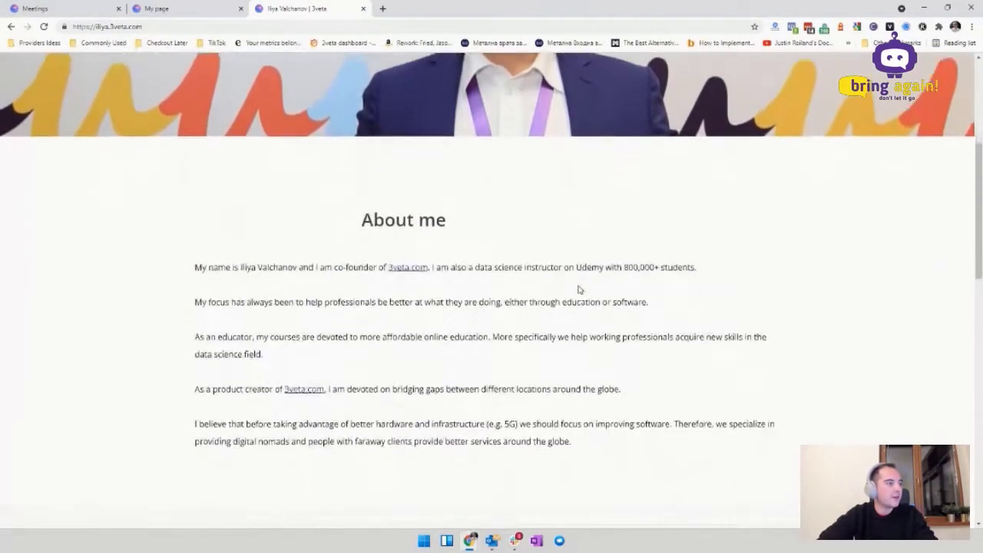
scroll(615, 295, "up", 4)
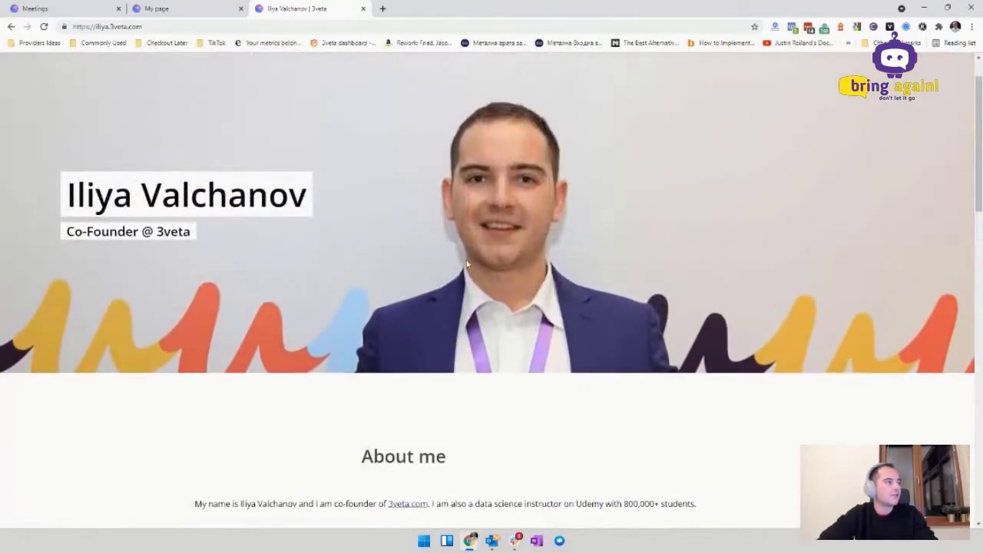
scroll(487, 276, "down", 4)
scroll(593, 274, "down", 5)
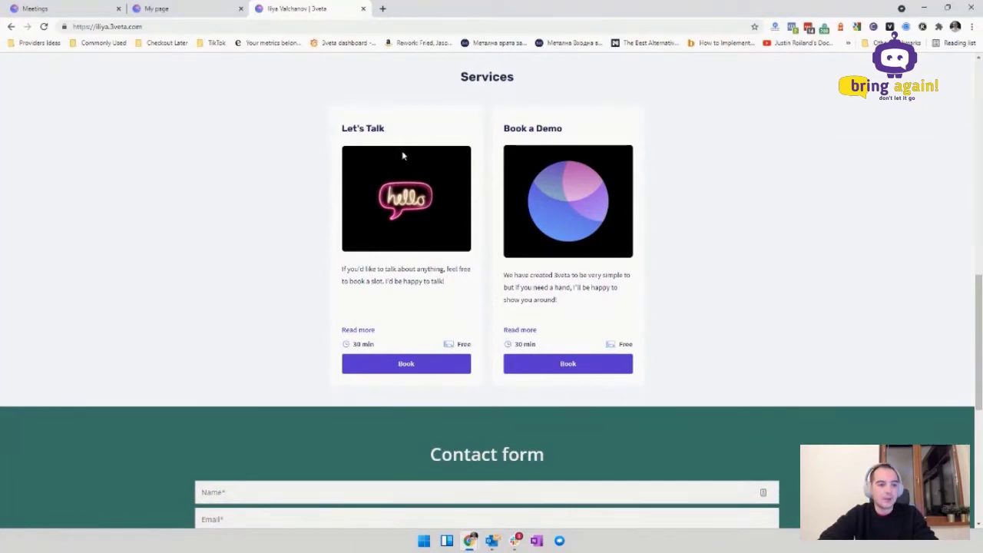
scroll(651, 284, "down", 4)
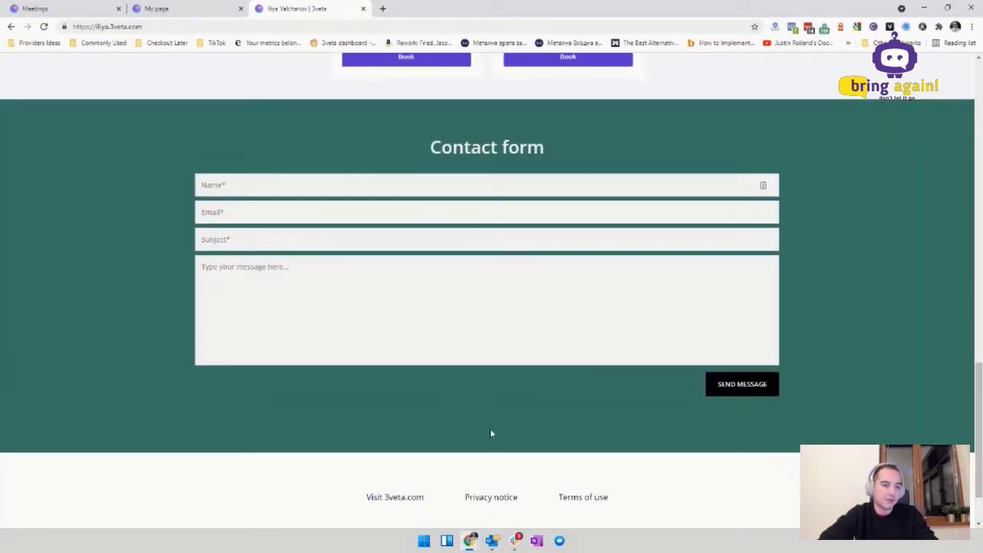
scroll(490, 433, "up", 15)
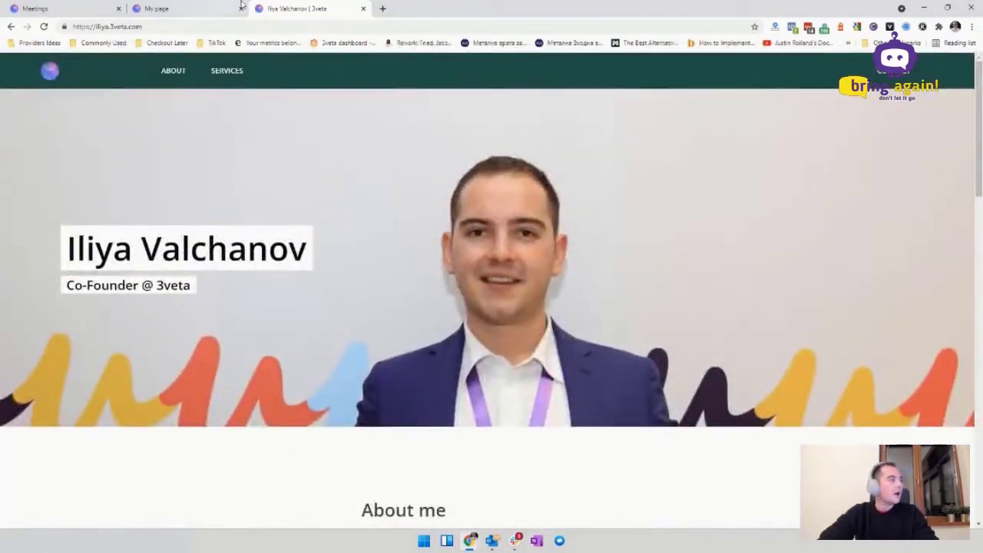
Step: Go back to My page and open the public booking page in a new tab
left_click(360, 26)
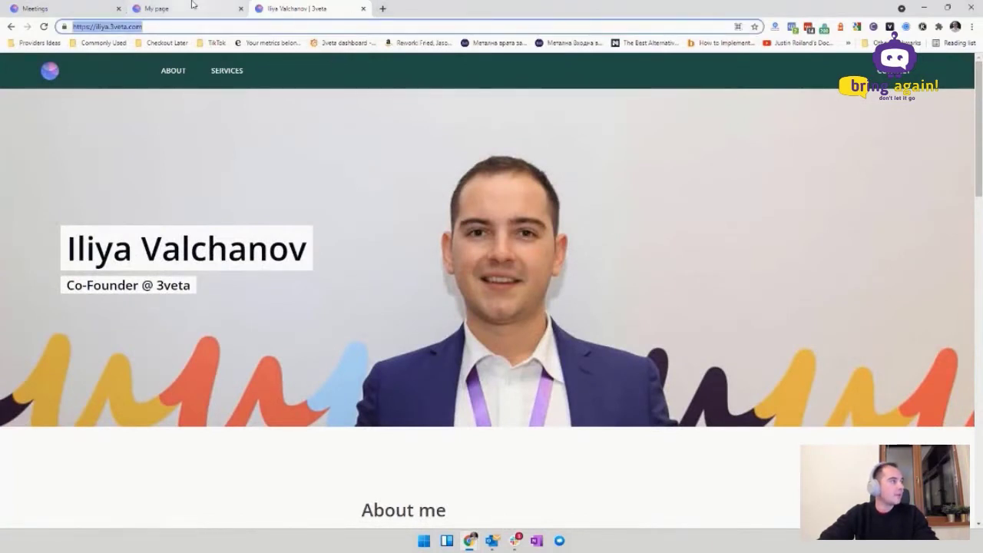
left_click(196, 8)
left_click(760, 155)
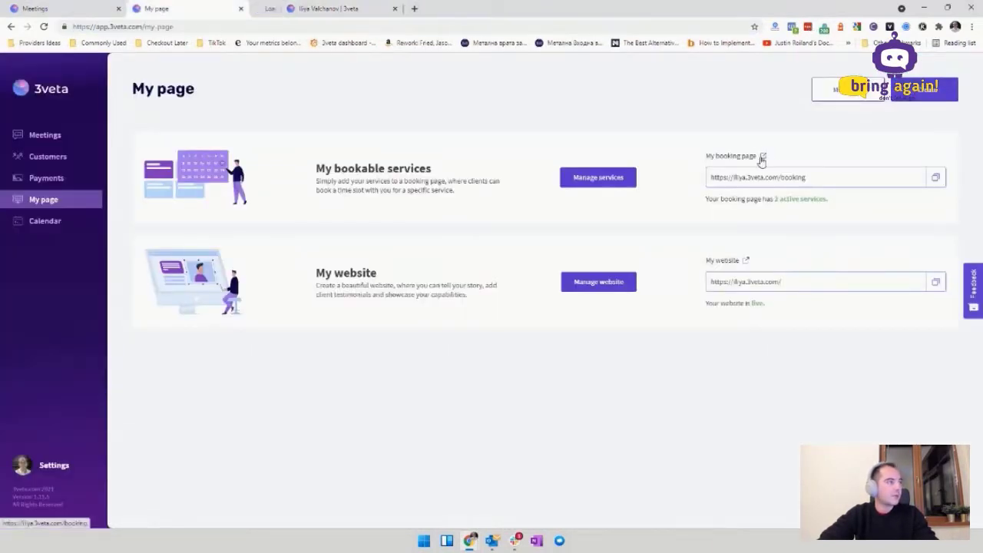
Step: Move the booking tab after the website tab and return to it
left_click_drag(307, 7, 413, 5)
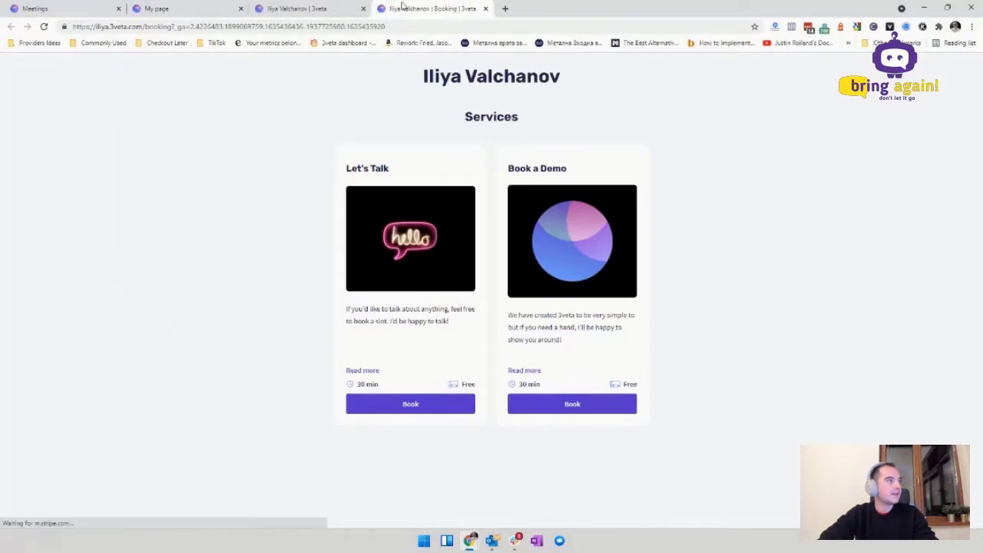
left_click(307, 9)
left_click(412, 8)
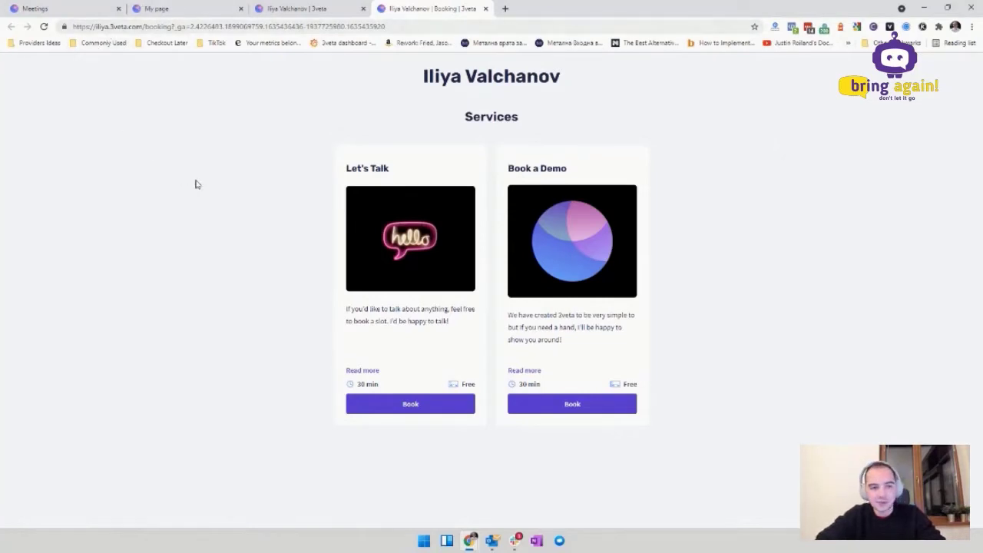
Step: Delete the ?_ga tracking query from the booking address and copy the clean link
left_click_drag(171, 26, 185, 26)
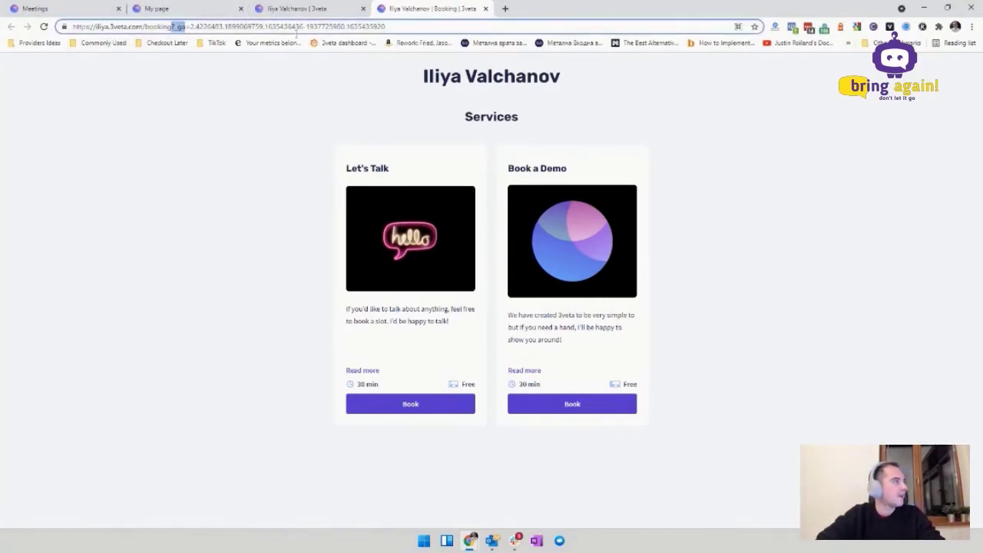
left_click_drag(296, 33, 392, 28)
key("BackSpace")
key("ctrl+a")
key("ctrl+c")
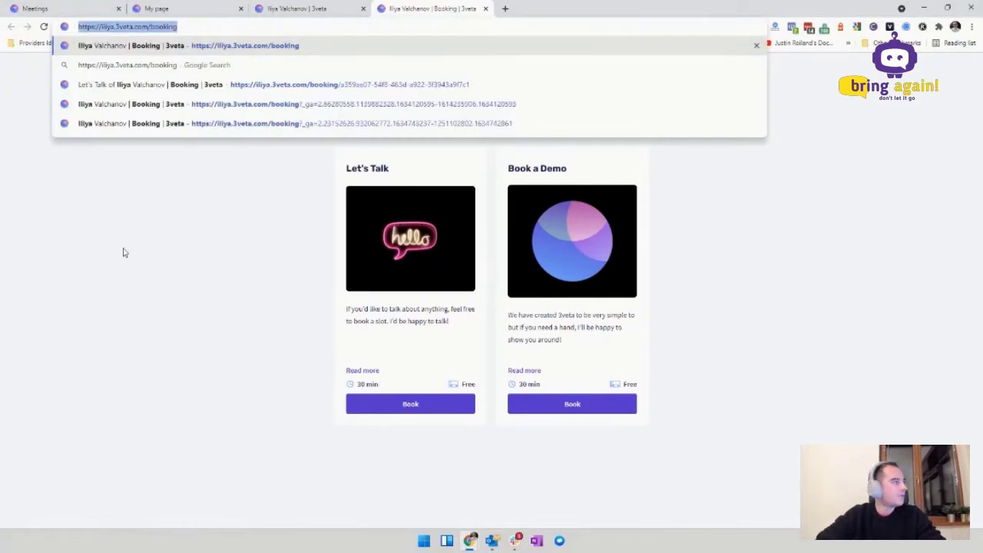
left_click(501, 294)
Step: Load the copied booking link in a private window, accept cookies, and book Let's Talk
key("ctrl+shift+n")
key("ctrl+v")
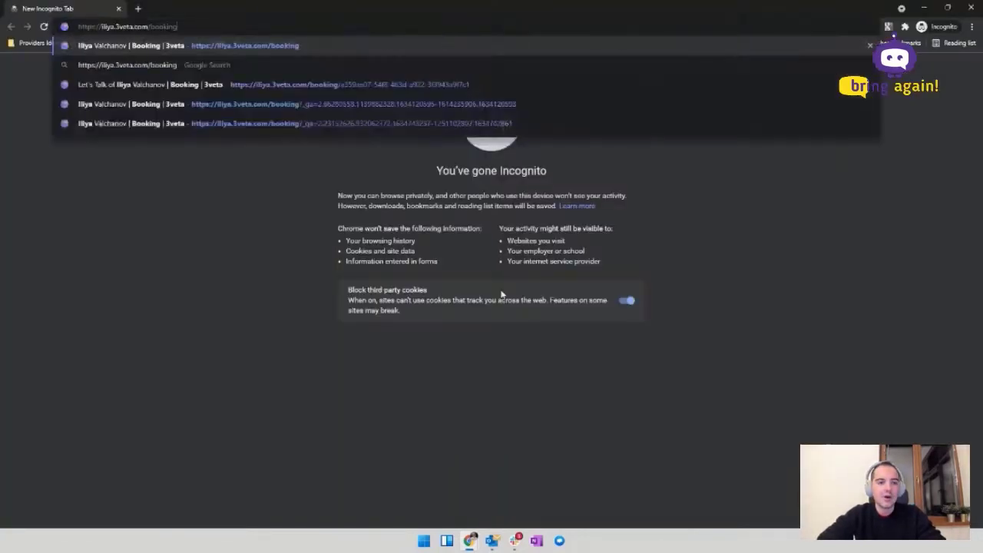
key("Return")
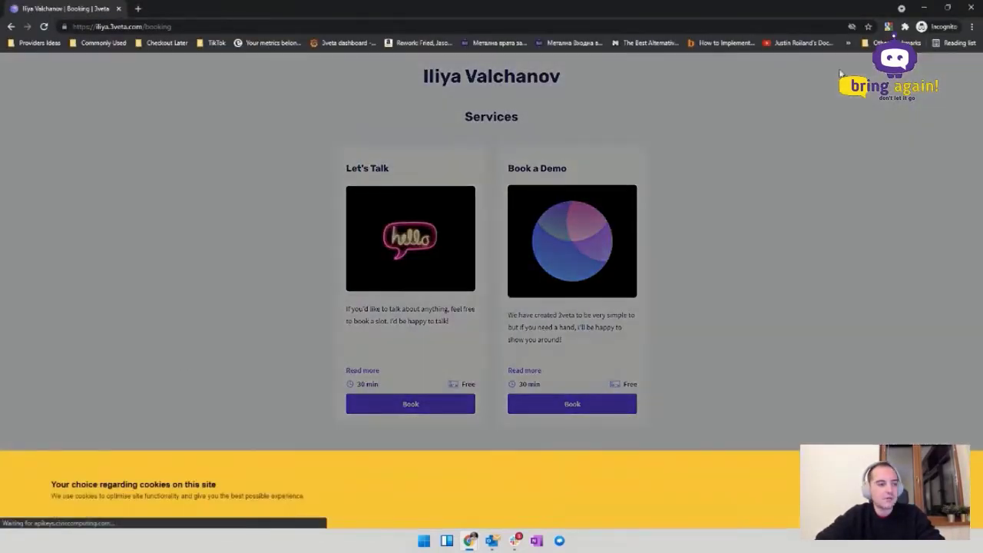
left_click(908, 380)
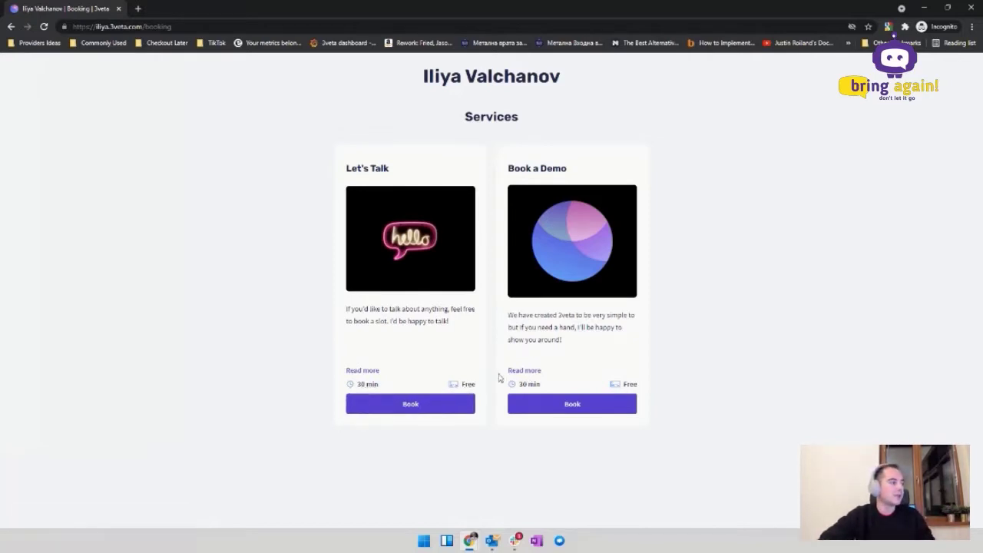
left_click(455, 407)
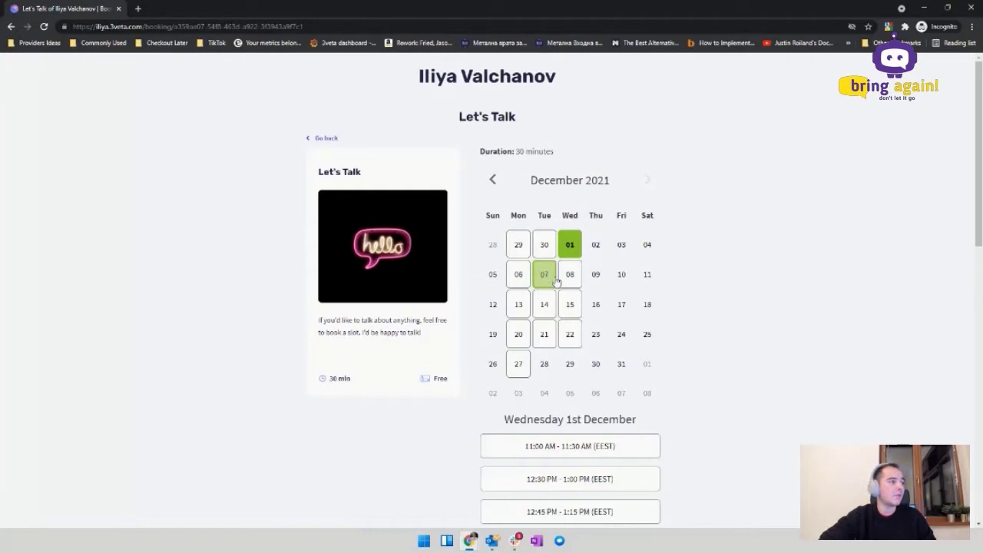
Step: Pick Tuesday 7 December, the 11:00–11:30 AM slot, and confirm it
left_click(549, 281)
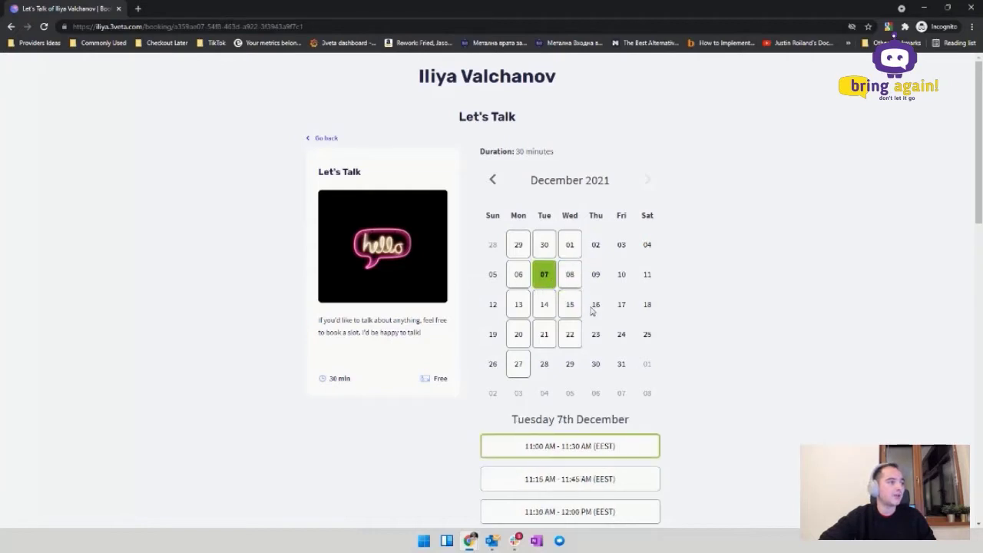
scroll(593, 308, "down", 2)
left_click(612, 352)
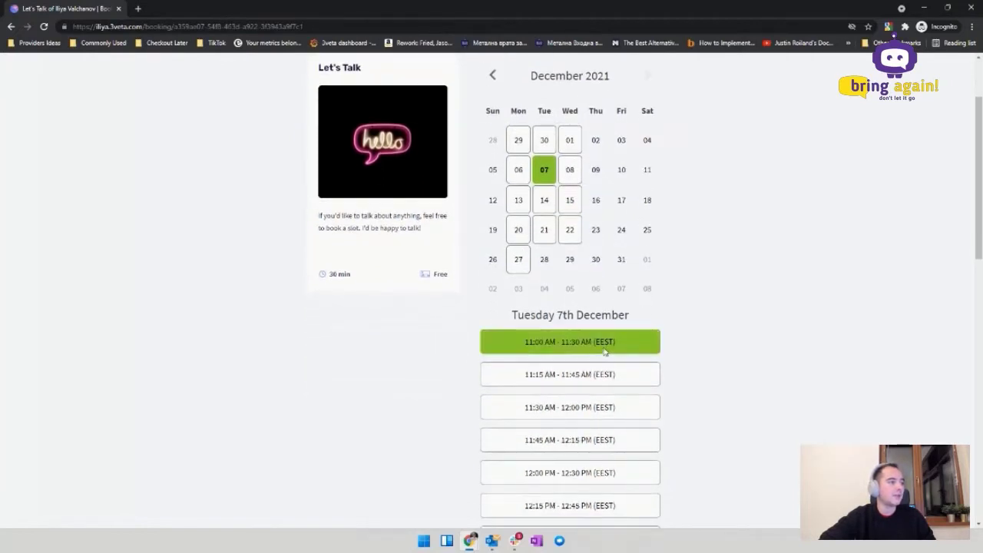
left_click(604, 462)
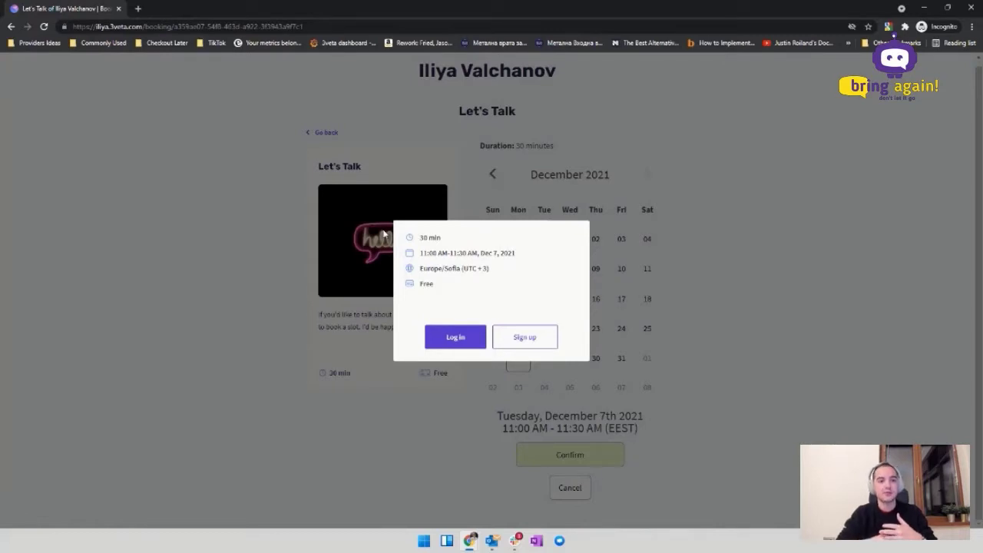
Step: Log in with the saved test customer's email and password to complete the booking
left_click(441, 343)
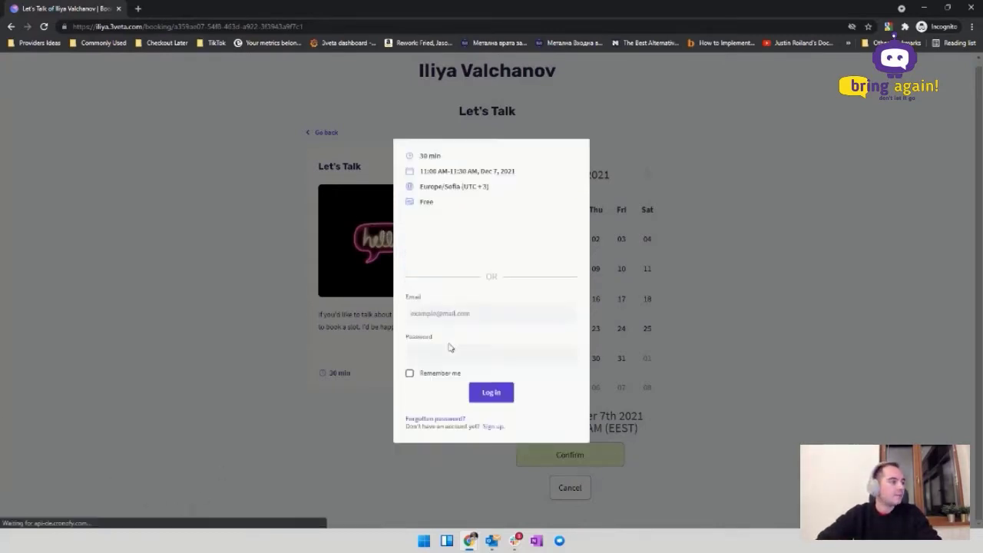
left_click(494, 315)
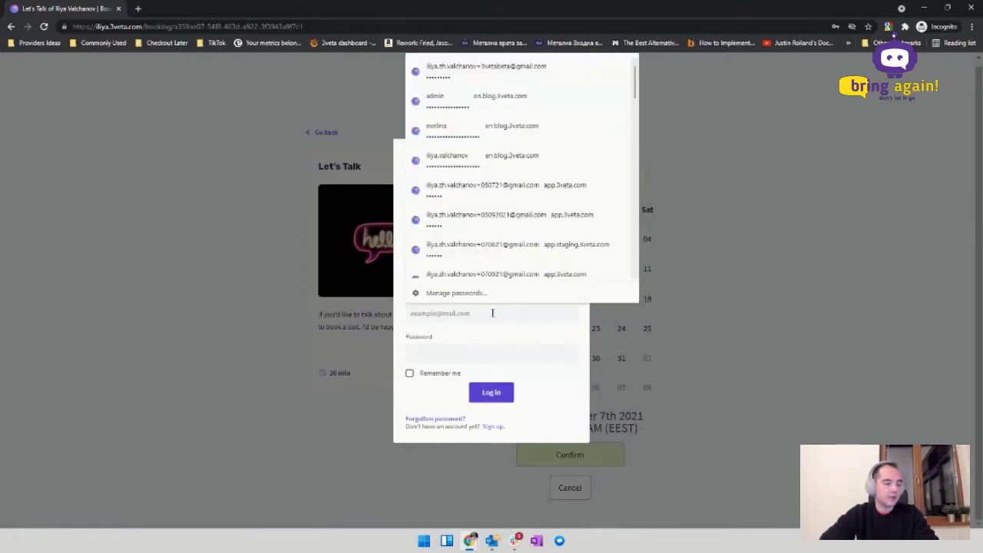
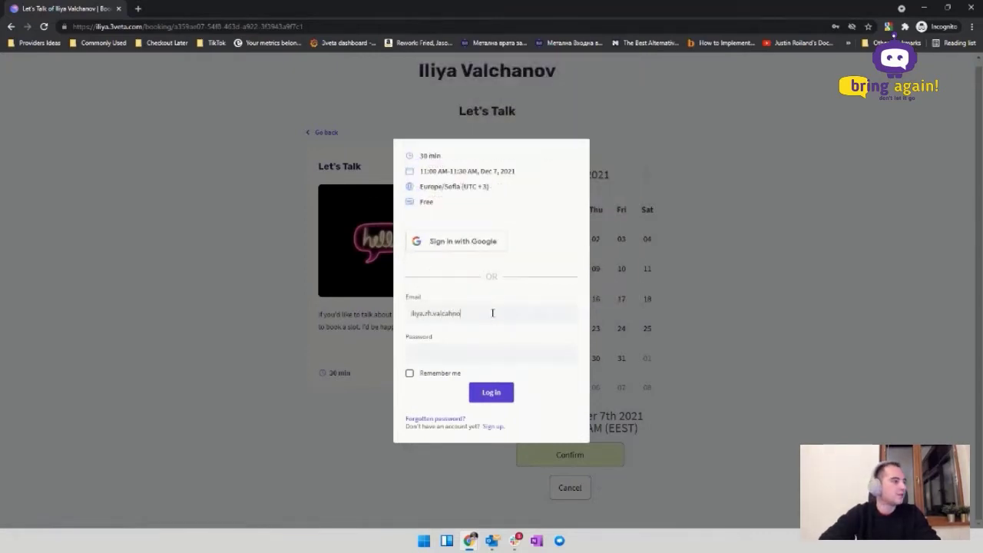
key("Down")
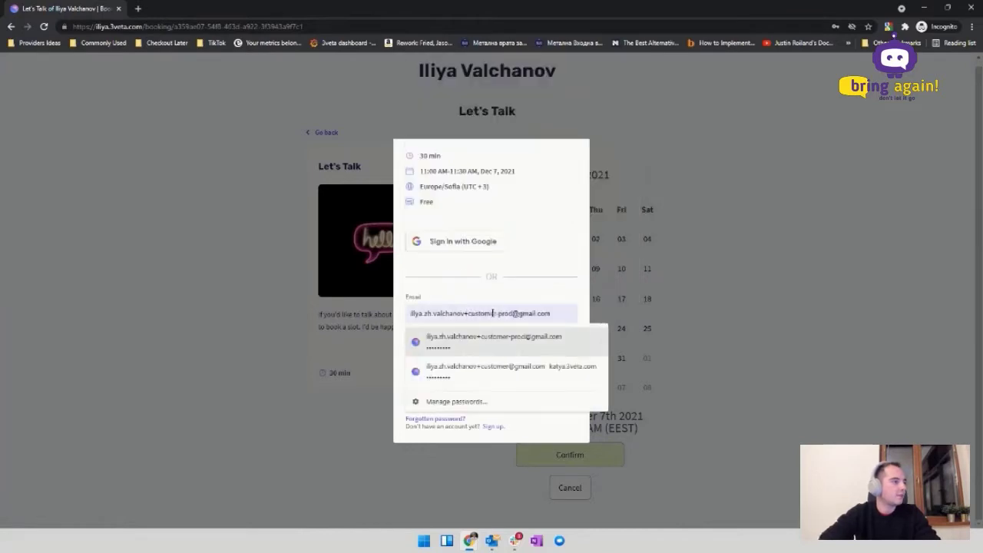
key("Return")
left_click(500, 396)
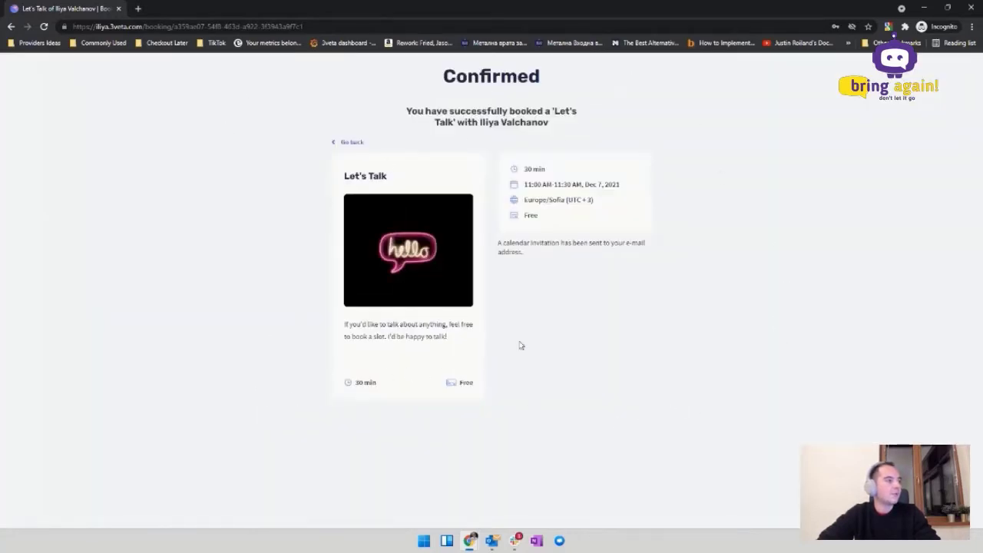
Step: Highlight the confirmed booking date and year, then minimize the private window
triple_click(600, 187)
left_click(614, 195)
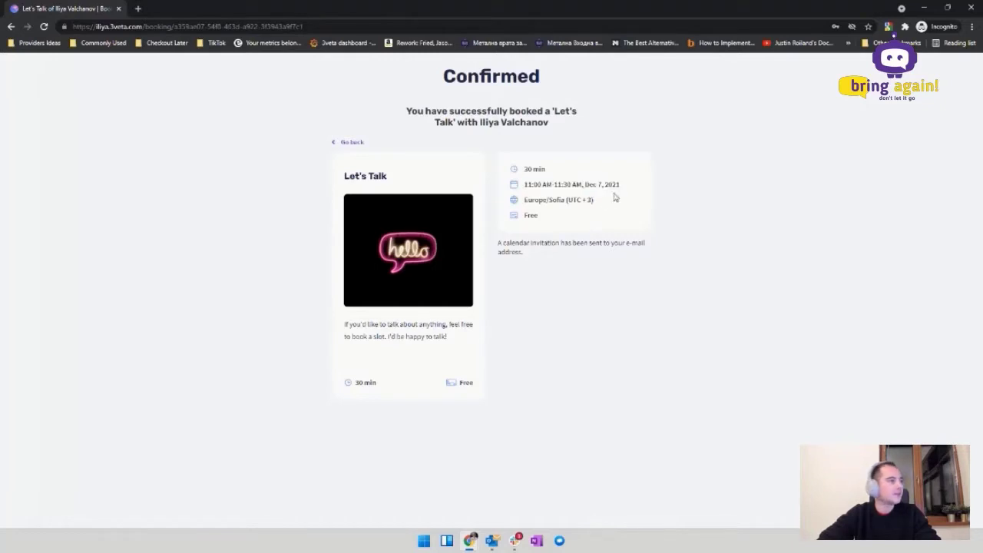
left_click_drag(619, 186, 522, 186)
left_click(669, 254)
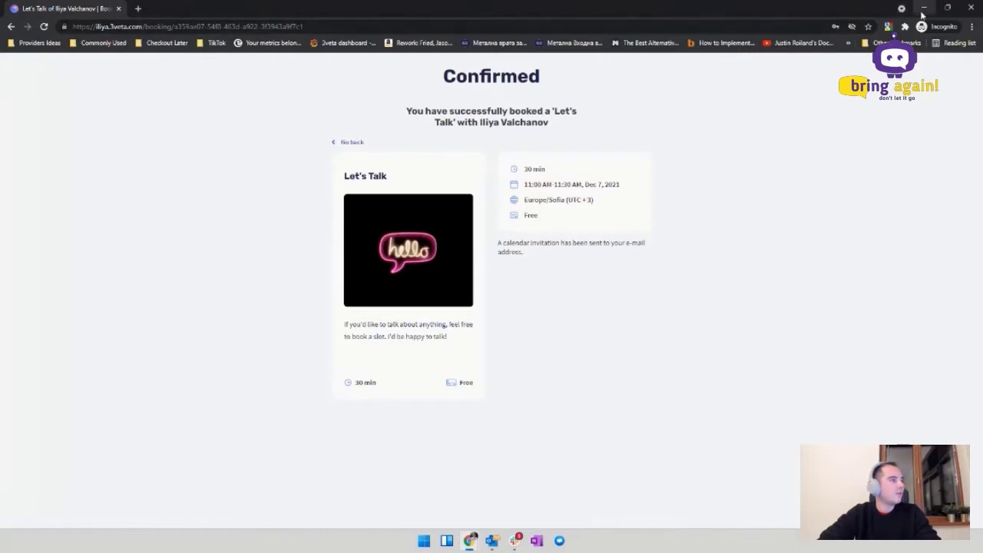
left_click(923, 10)
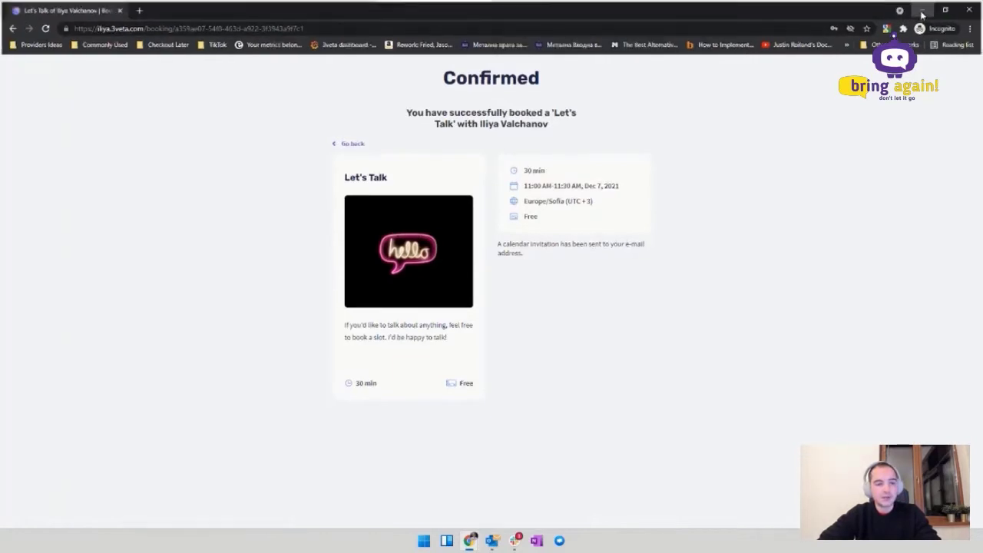
Step: Back in the dashboard, peek at Customers and the Let's Talk meeting details, then open My page
left_click(282, 9)
left_click(83, 8)
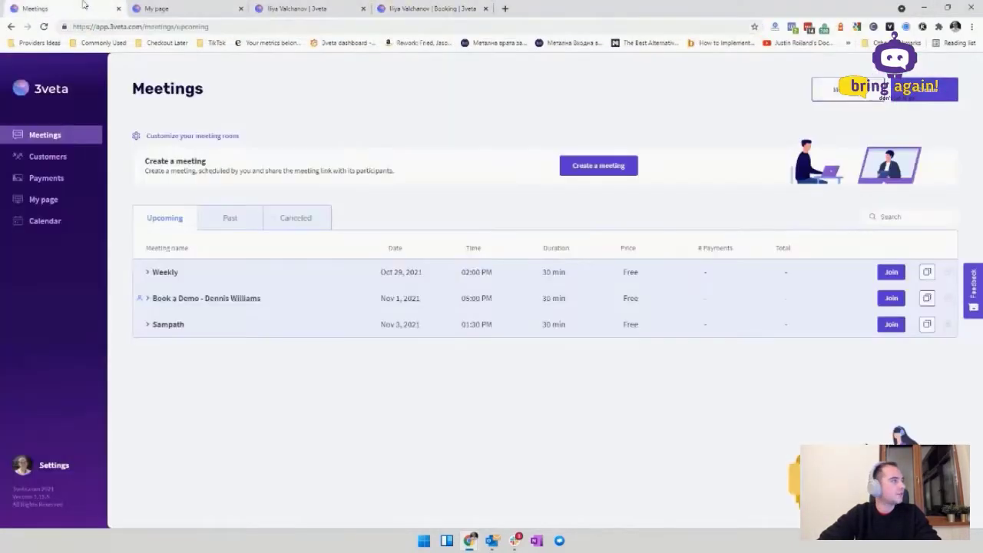
left_click(59, 158)
left_click(58, 136)
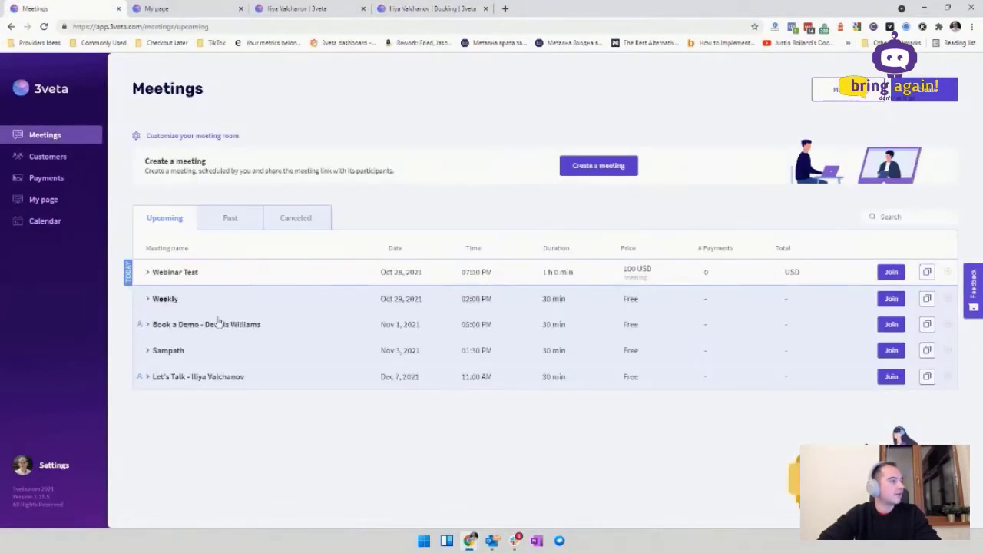
left_click(244, 381)
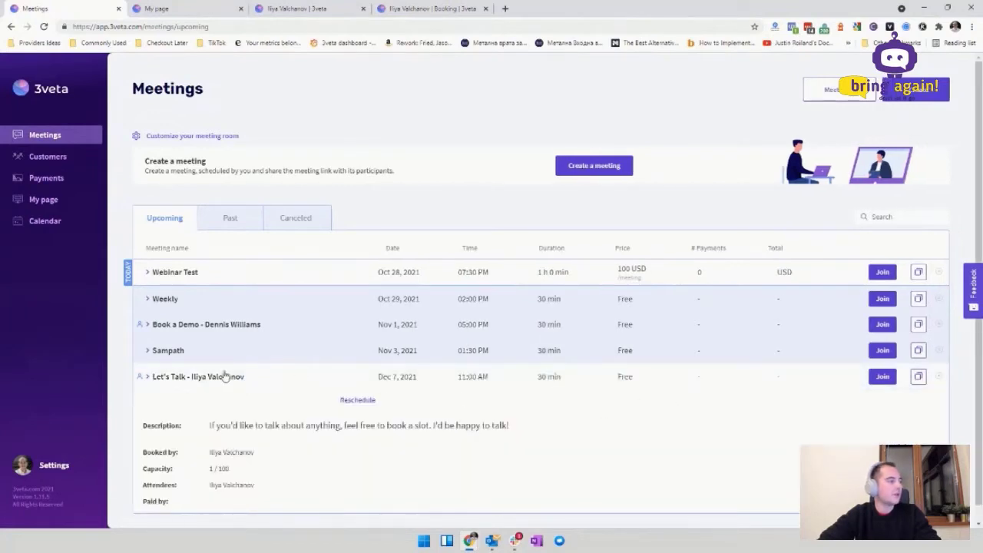
left_click(223, 377)
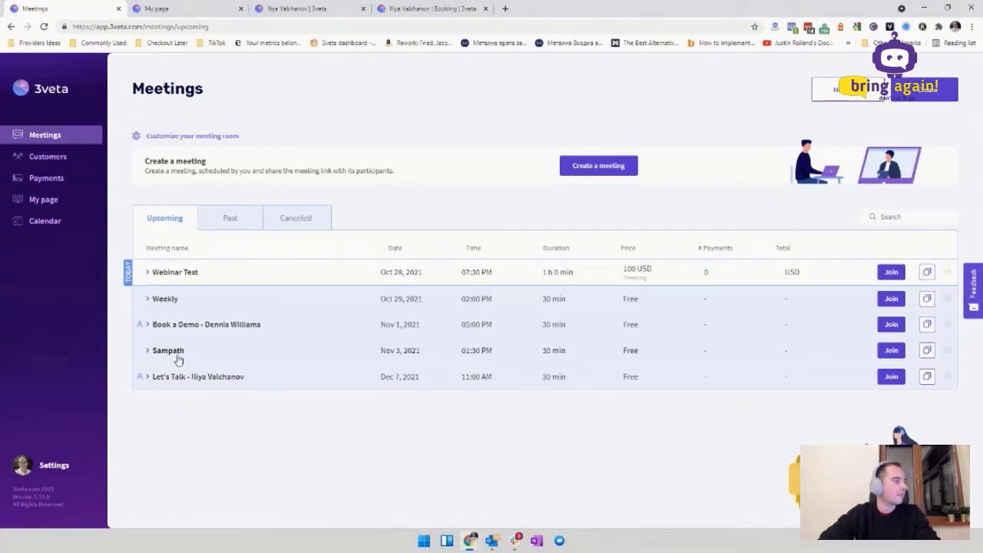
left_click(55, 200)
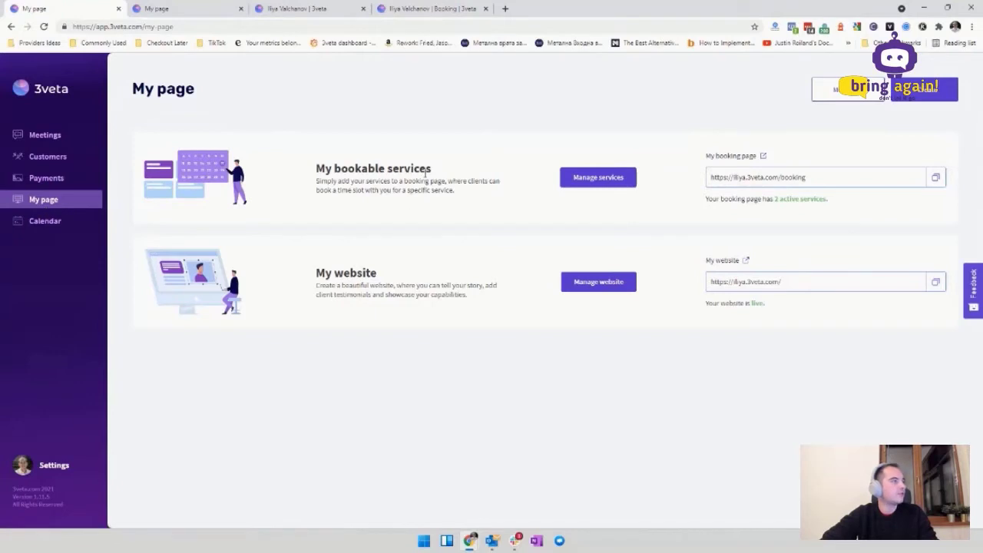
Step: In Manage services, delete Book Me For Your Webinar and Webinar Testing Service
left_click(572, 178)
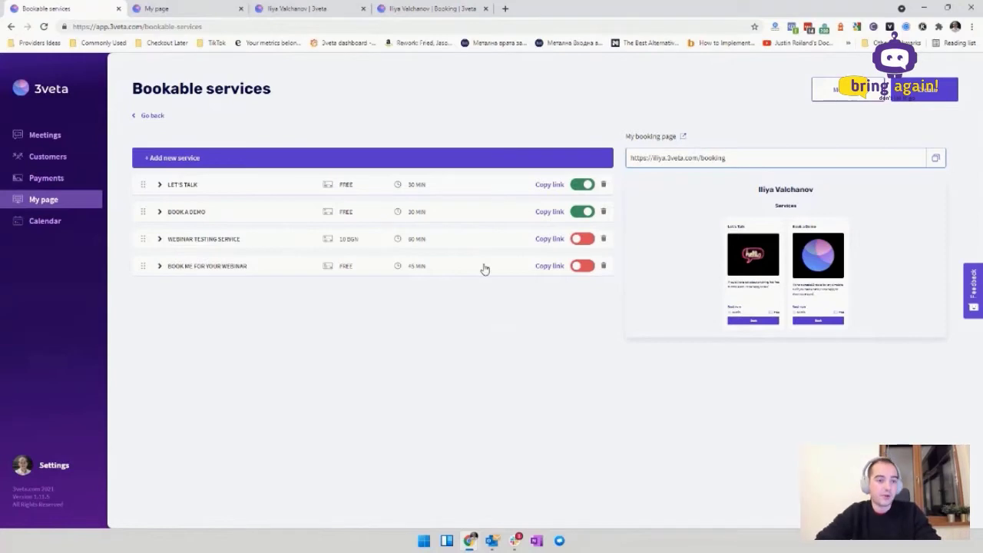
left_click(604, 266)
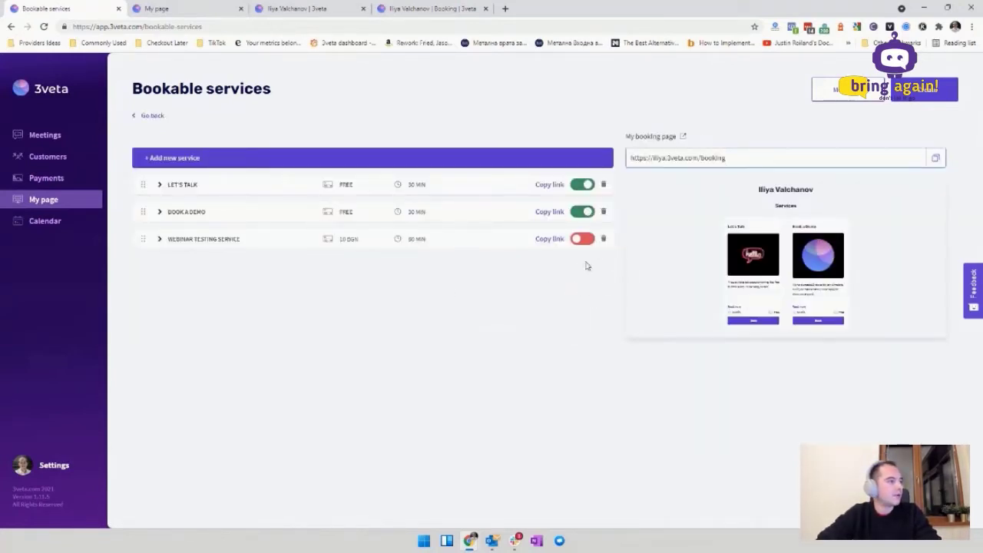
left_click(603, 240)
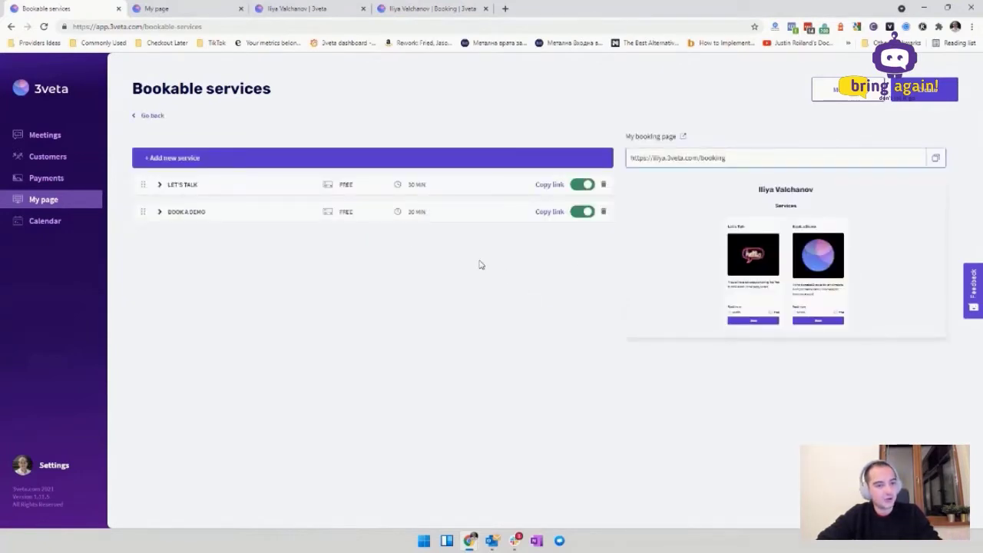
Step: Create a new service titled 'Webinar Demo Service' with the description 'Lorem ipsum'
left_click(152, 164)
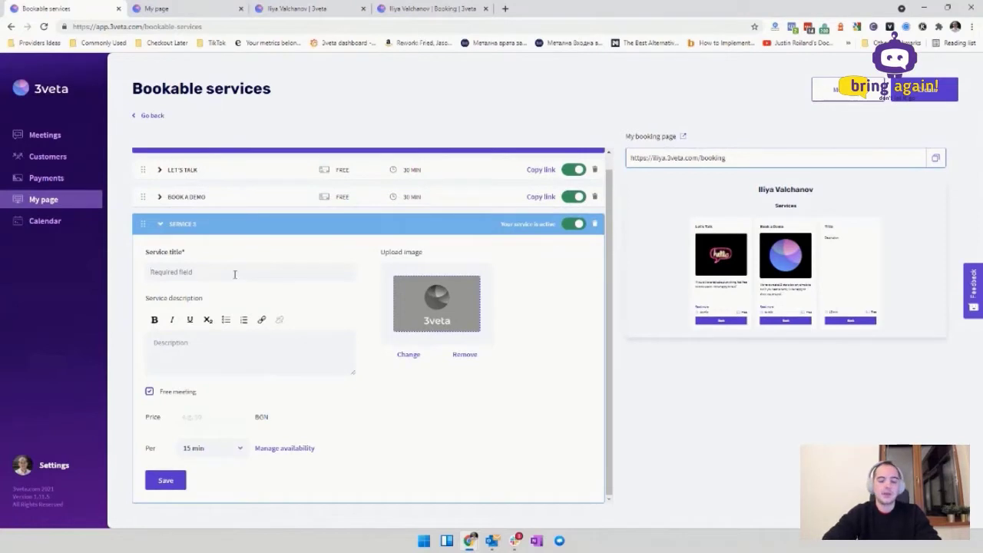
type("Web")
key("ctrl+a")
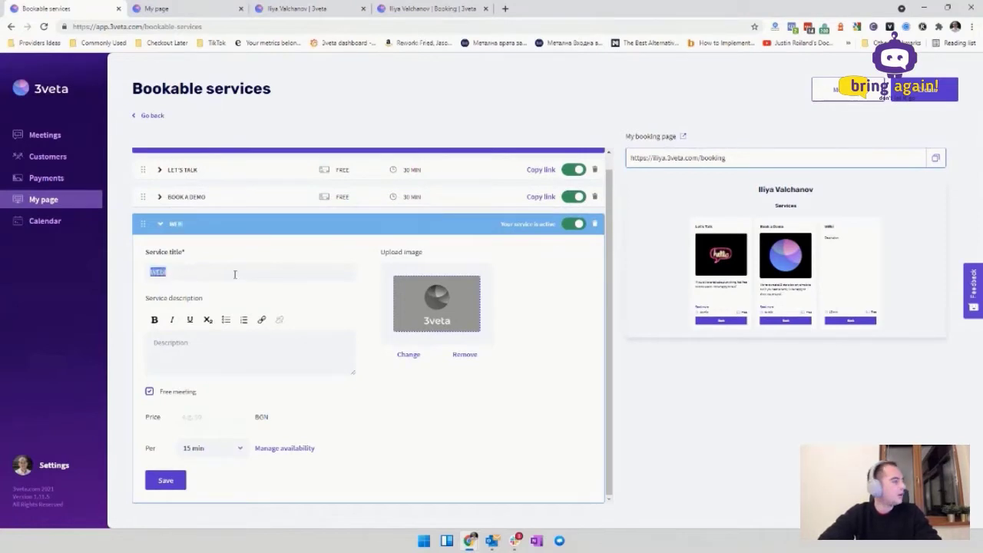
type("Webinar")
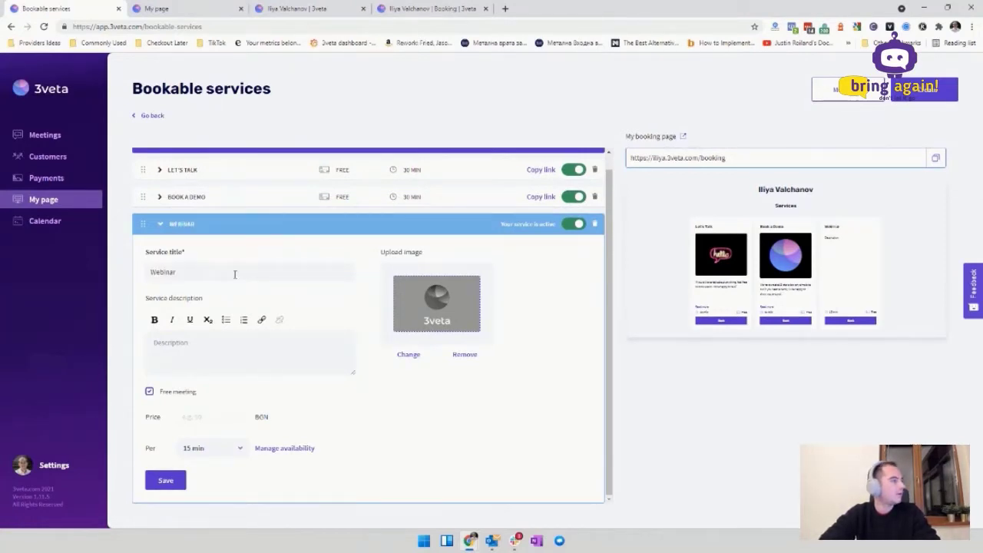
type(" Demo Service")
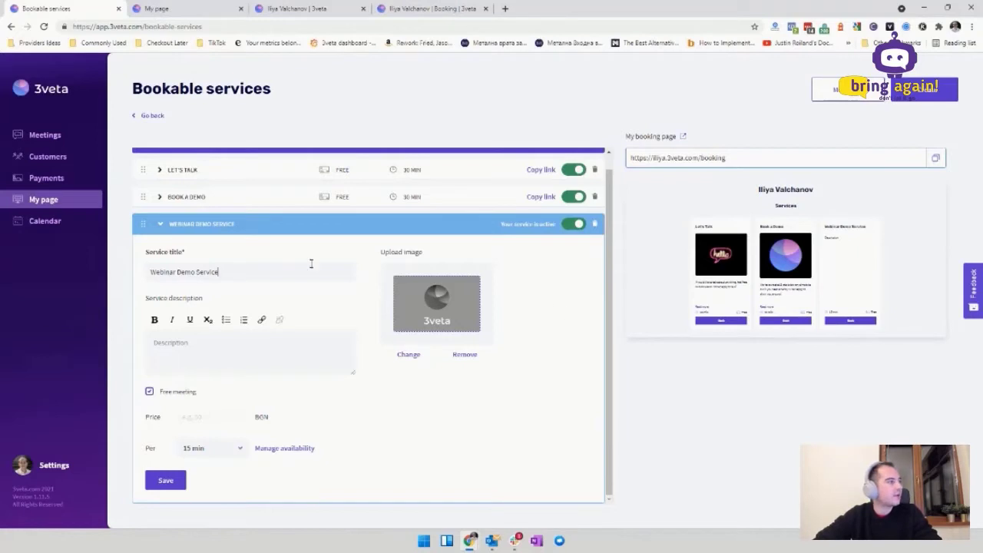
left_click(249, 344)
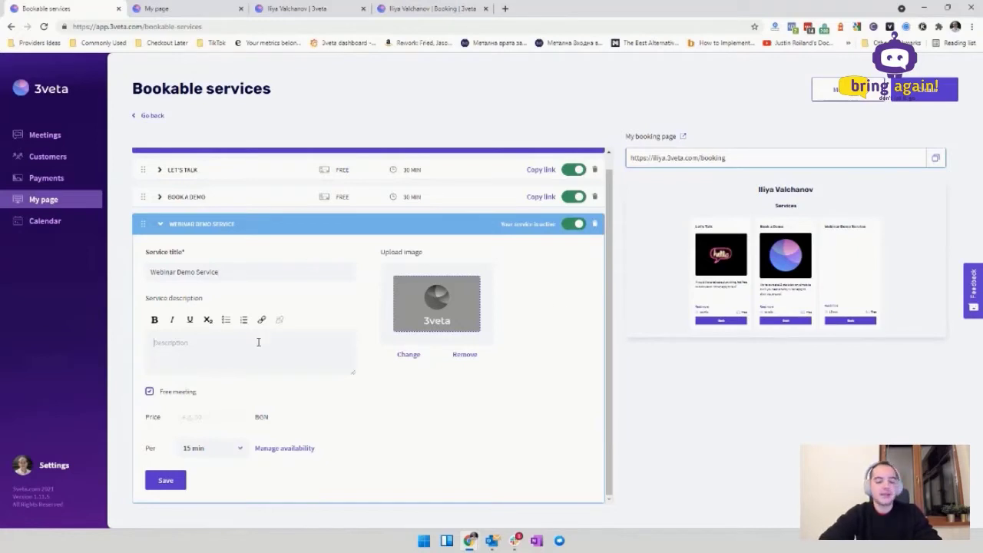
type("Lorem ipsum ...")
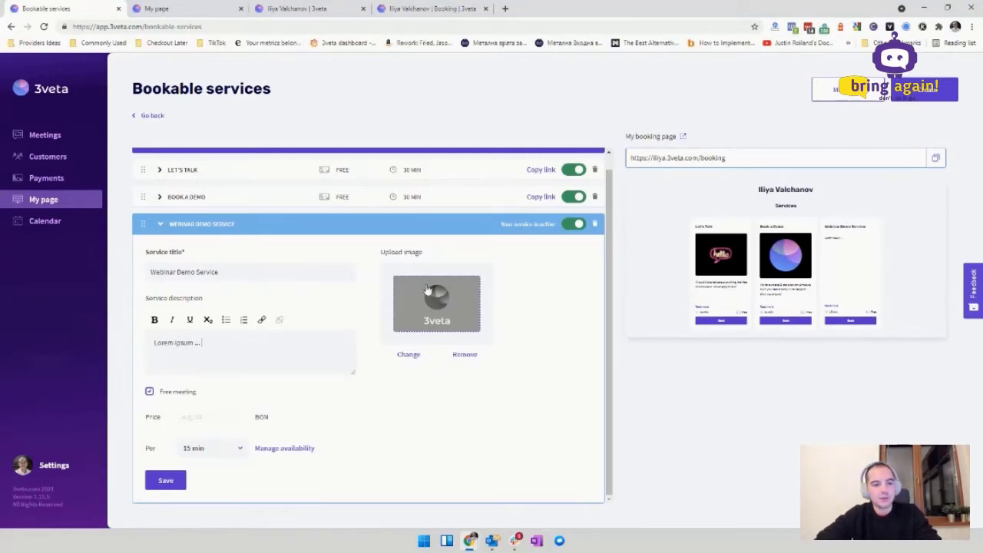
Step: Open the service image picker and browse stock photos for 'demo'
left_click(408, 355)
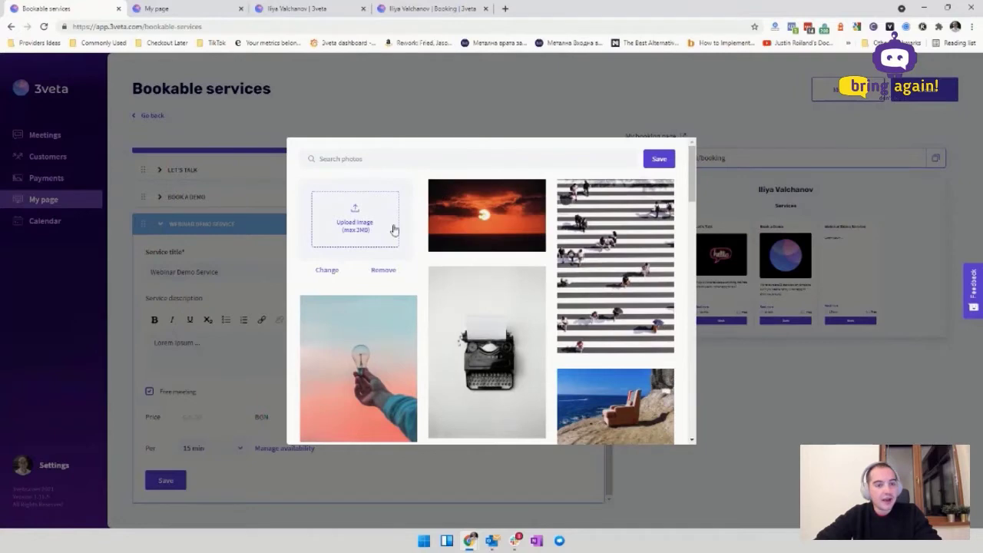
scroll(535, 278, "down", 15)
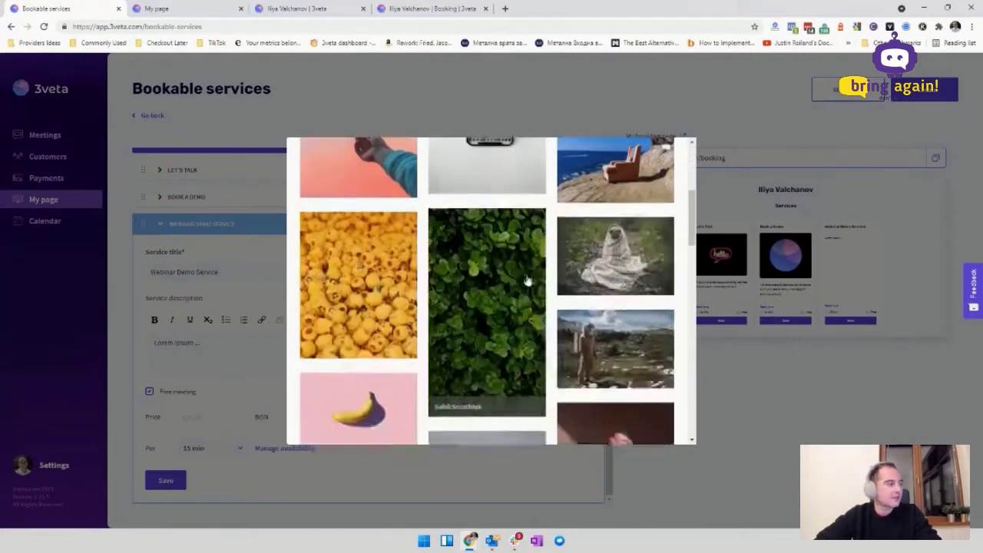
scroll(529, 278, "up", 15)
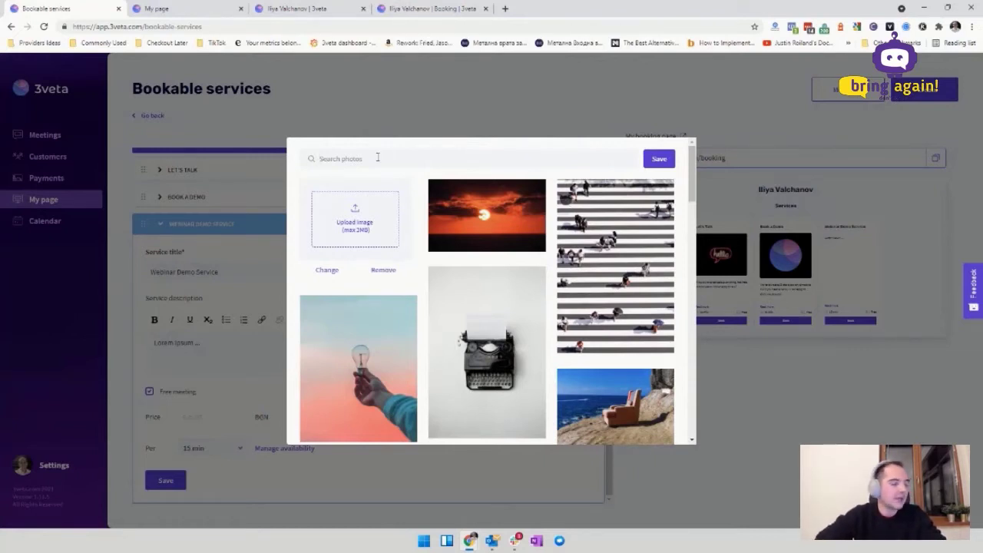
type("demo")
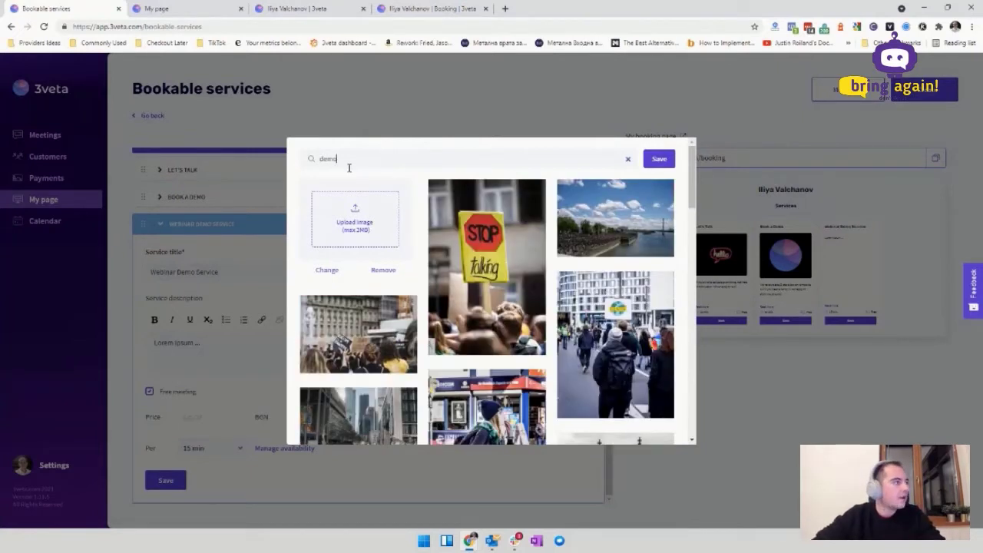
double_click(348, 157)
left_click(375, 151)
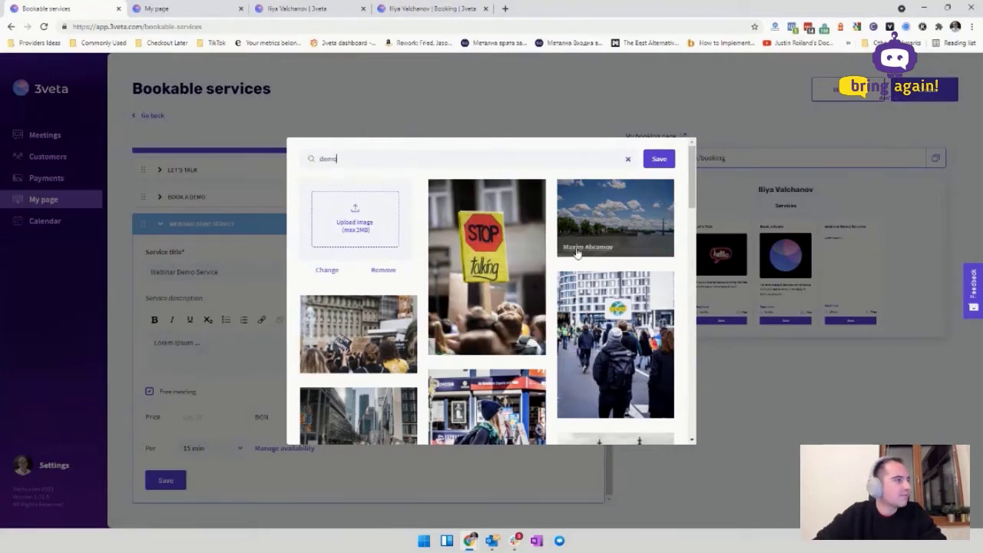
scroll(576, 254, "down", 5)
scroll(589, 228, "down", 3)
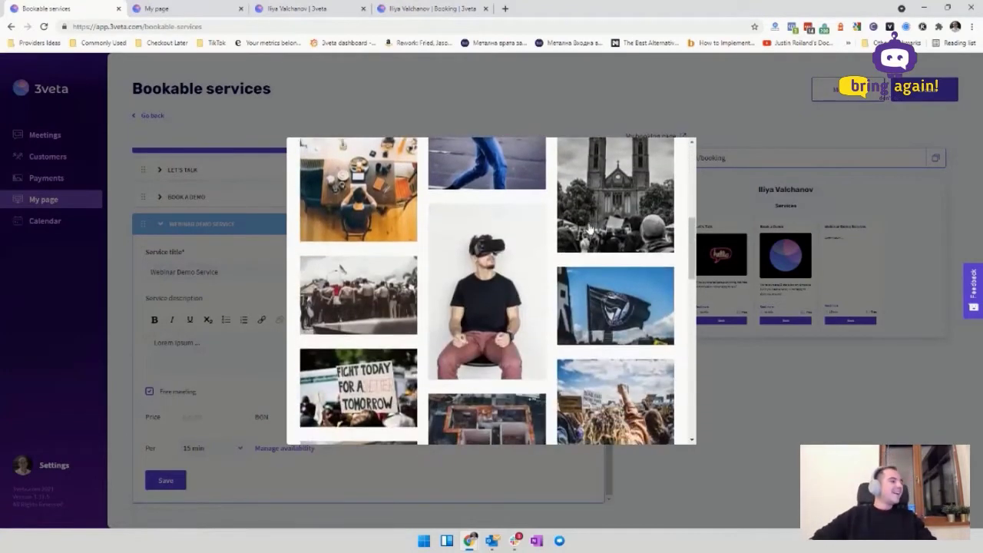
scroll(574, 241, "down", 2)
scroll(570, 263, "down", 2)
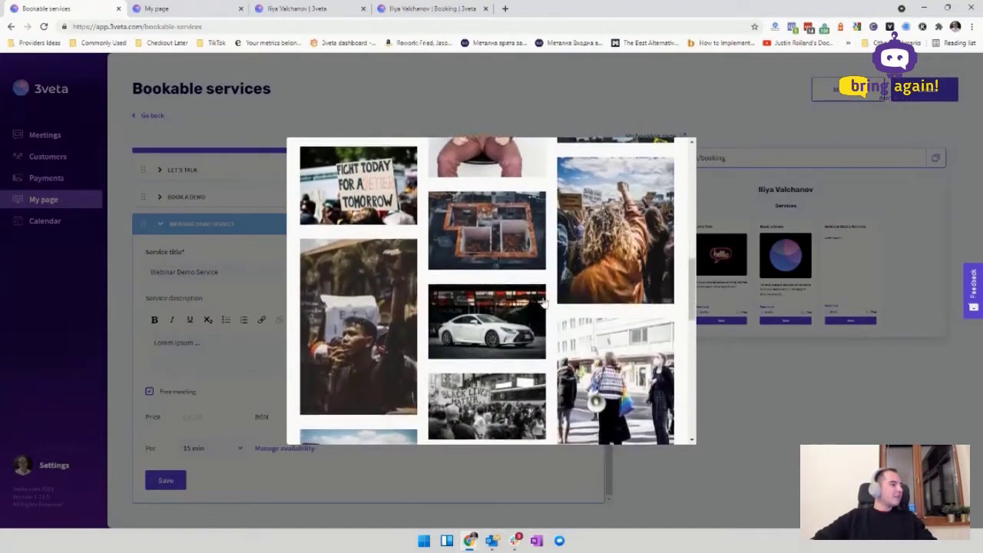
Step: Search stock photos for 'webinar', pick the first photo and save it
left_click(468, 355)
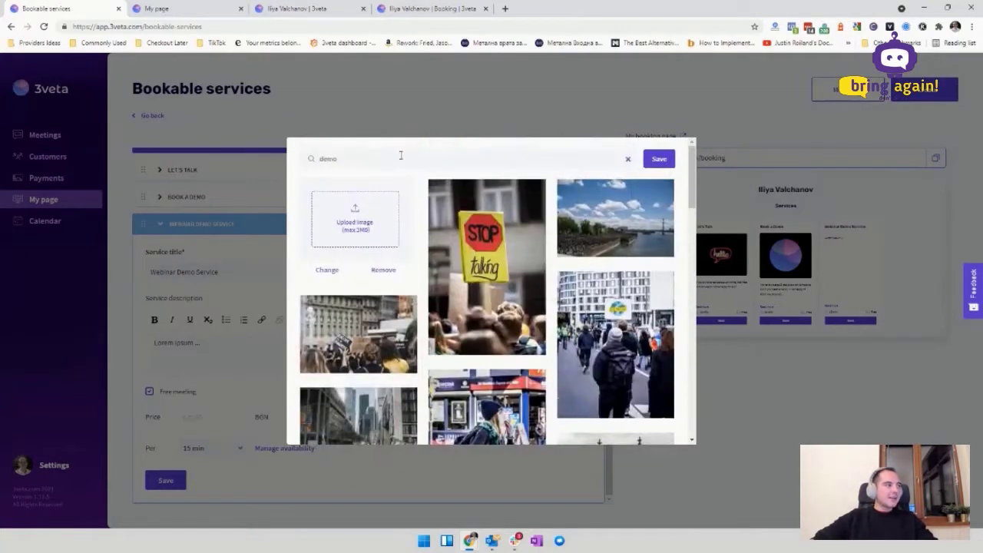
double_click(395, 162)
type("webinar")
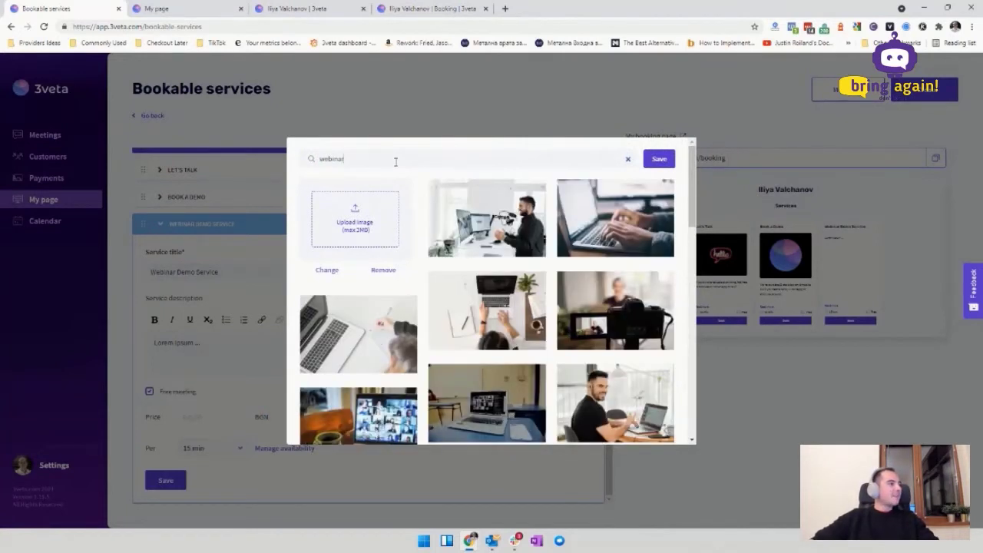
left_click(534, 206)
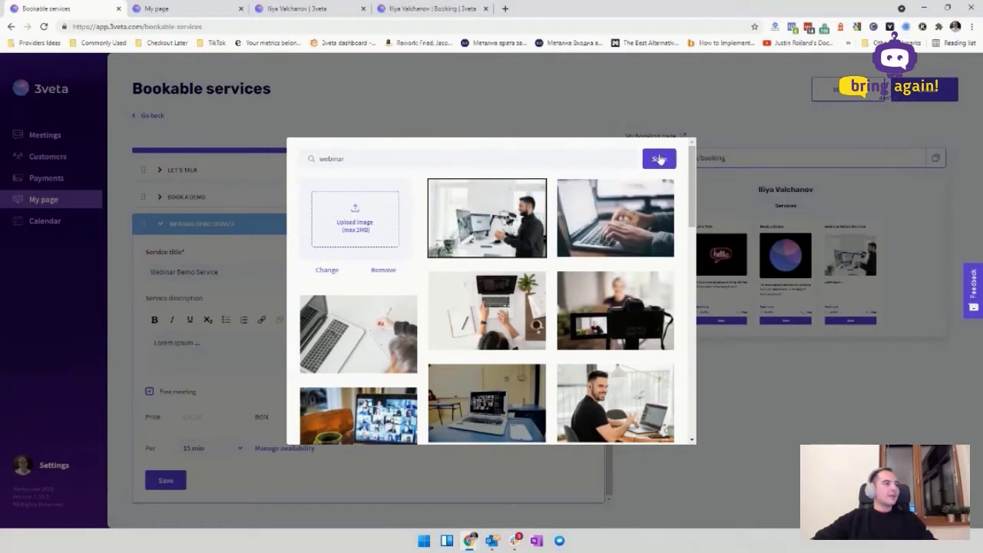
left_click(656, 159)
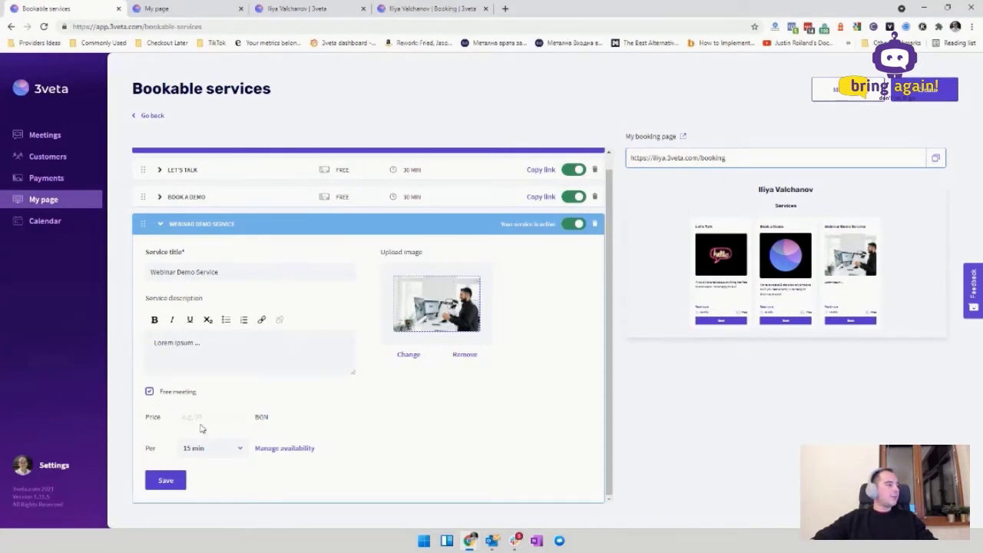
Step: Set the duration to 90 min, save the service, and open My booking page
left_click(230, 453)
scroll(194, 430, "down", 2)
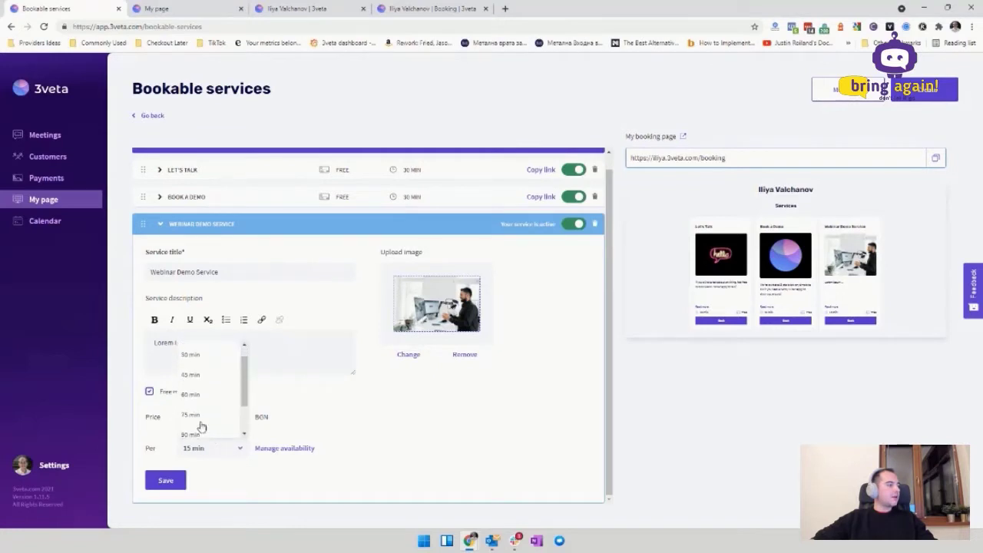
left_click(204, 407)
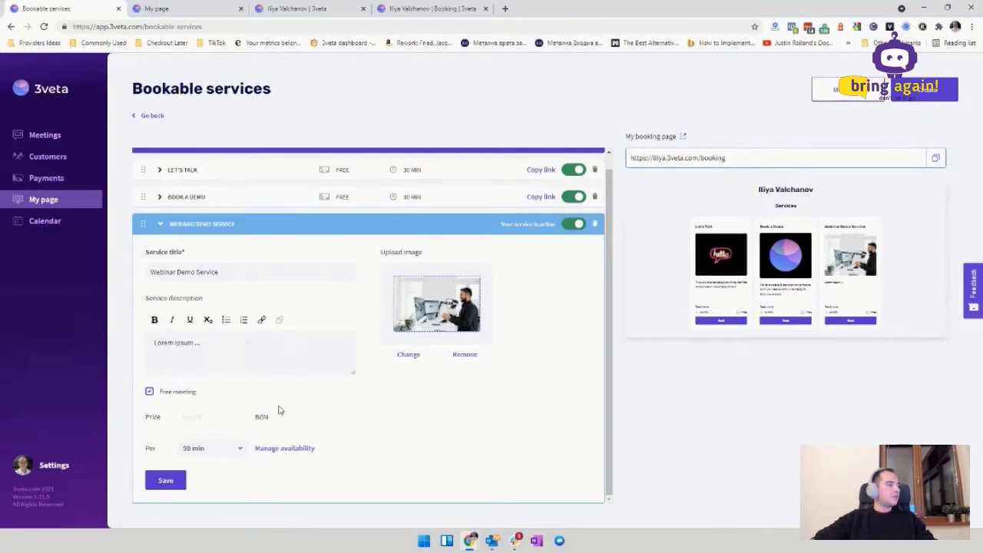
left_click(166, 481)
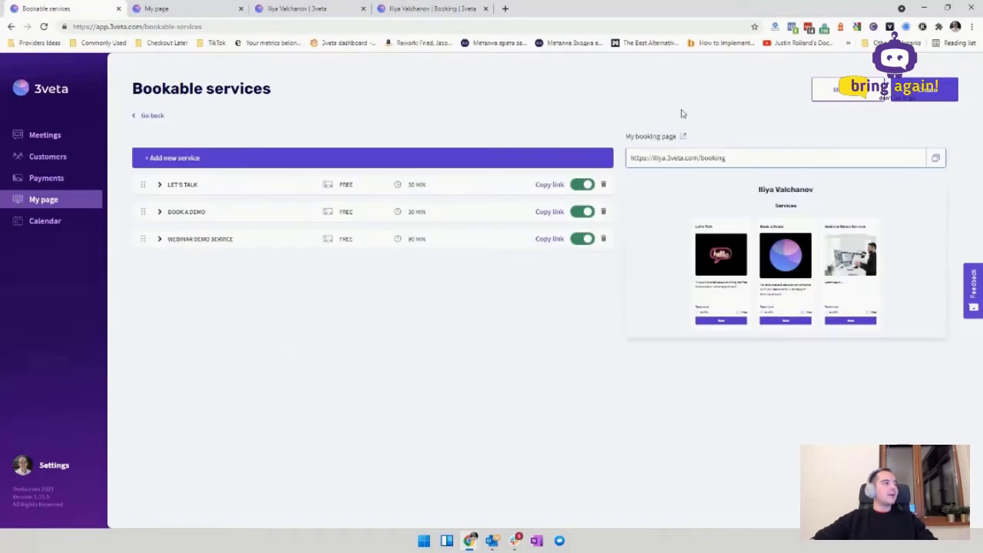
left_click(683, 138)
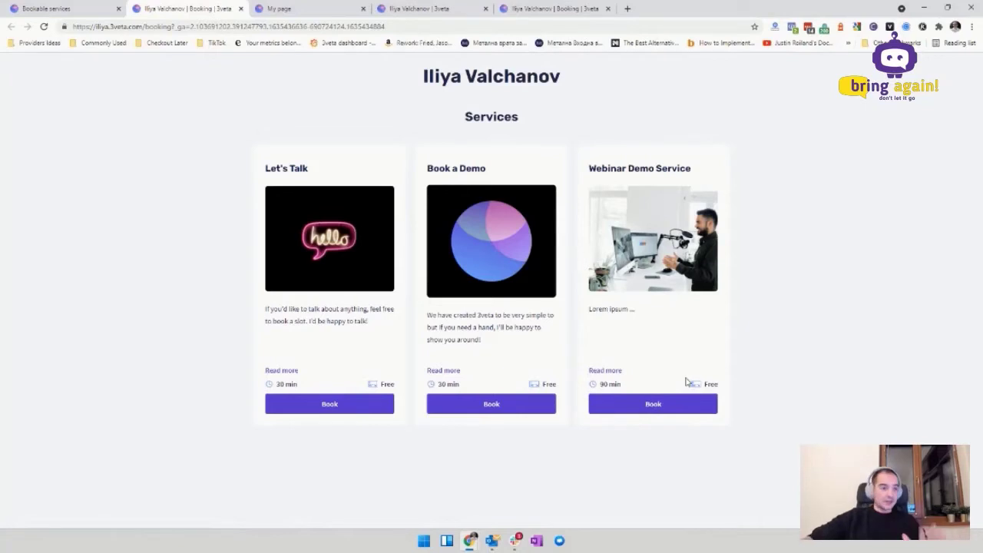
Step: Switch off the Webinar Demo Service on Bookable services, then return to My page
left_click(31, 7)
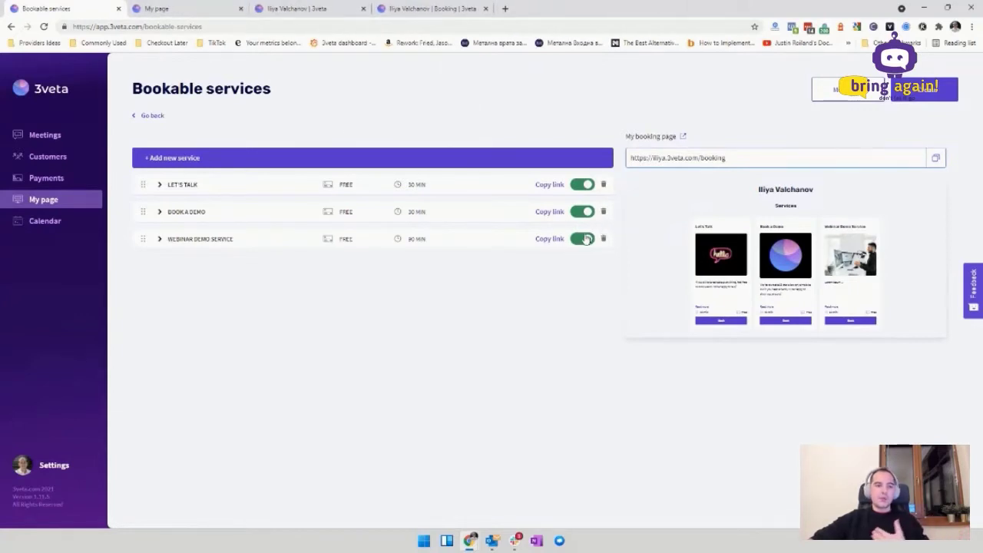
left_click(583, 240)
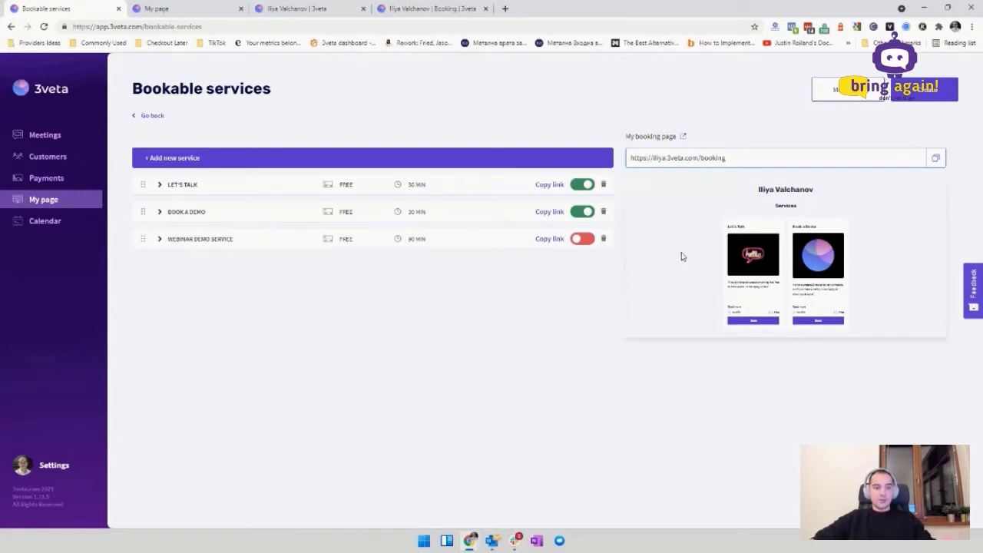
left_click(62, 204)
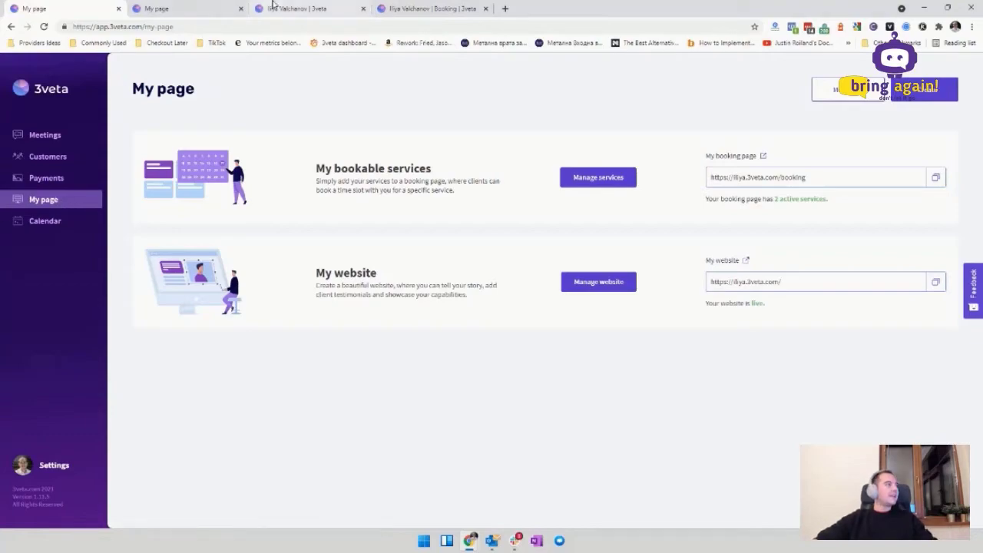
Step: Look over the live personal website, then return to the dashboard and open Manage website
left_click(303, 9)
scroll(605, 298, "down", 12)
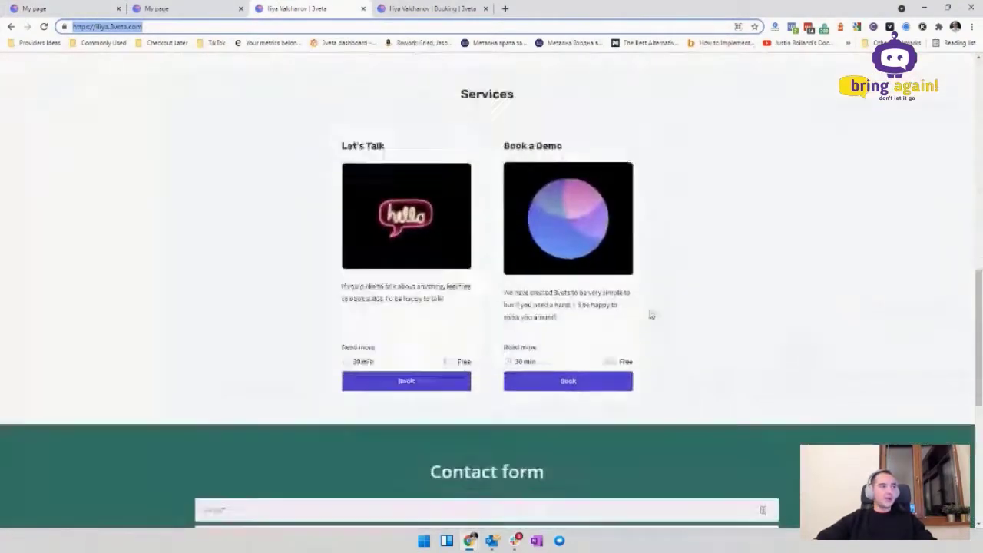
scroll(573, 362, "up", 8)
scroll(575, 369, "up", 4)
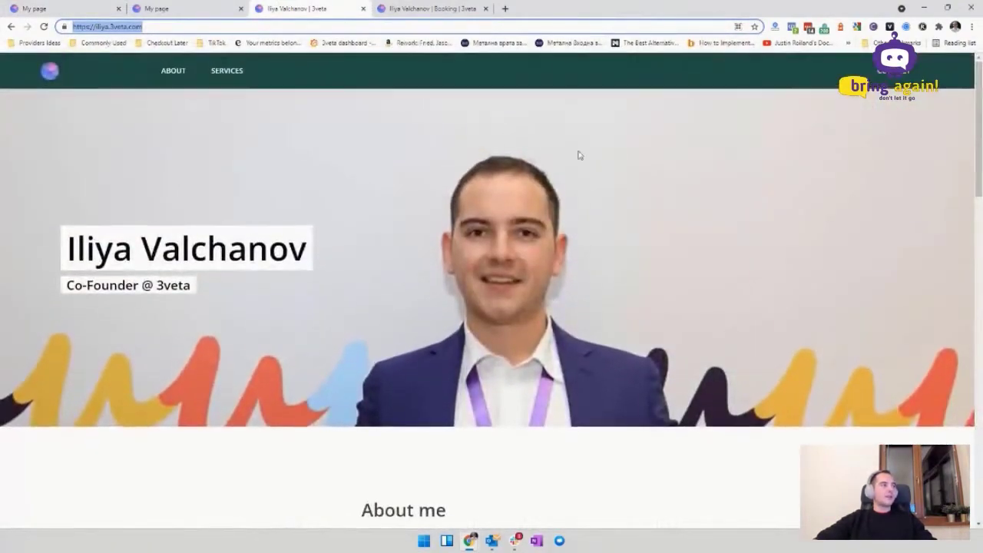
left_click(33, 6)
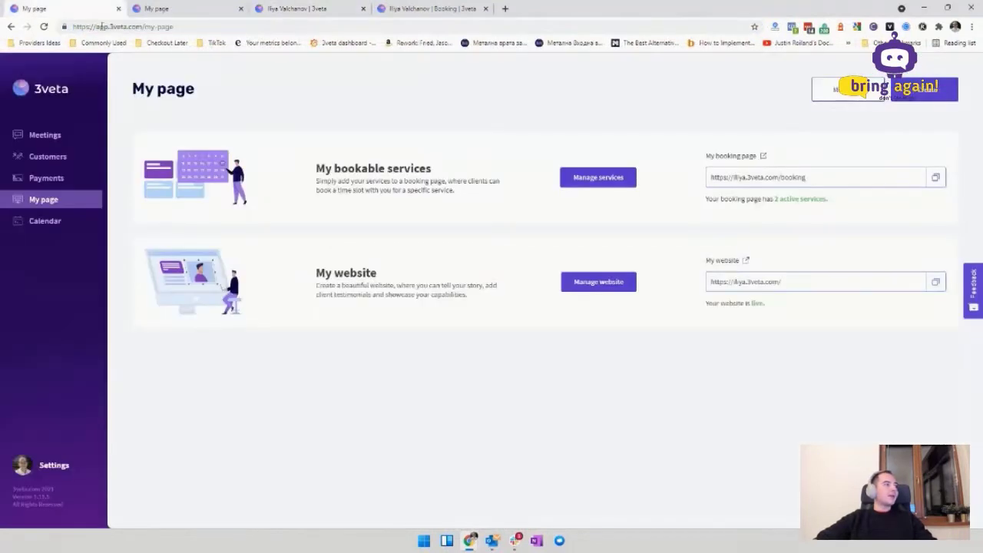
left_click(601, 283)
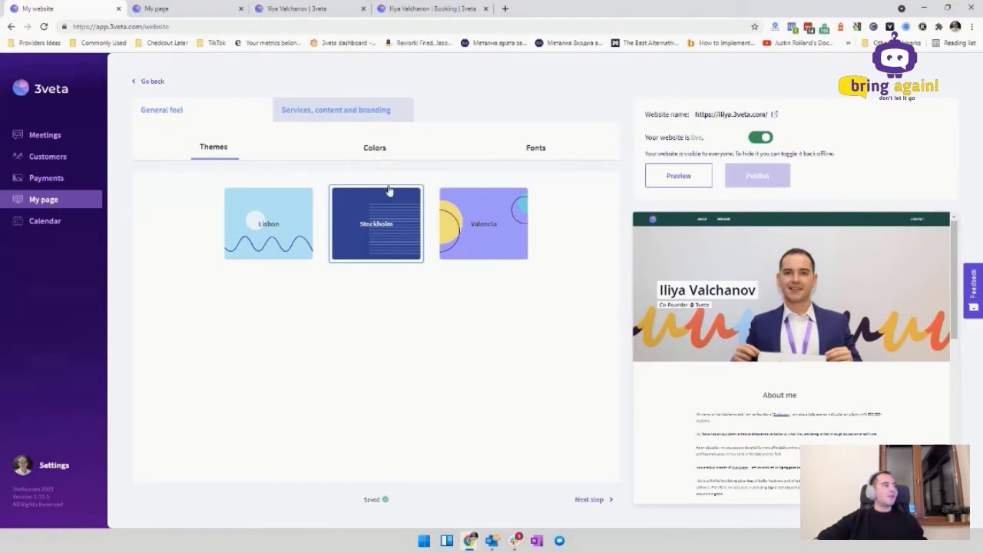
Step: Apply the Valencia theme after trying Lisbon and Stockholm
left_click(278, 234)
left_click(350, 238)
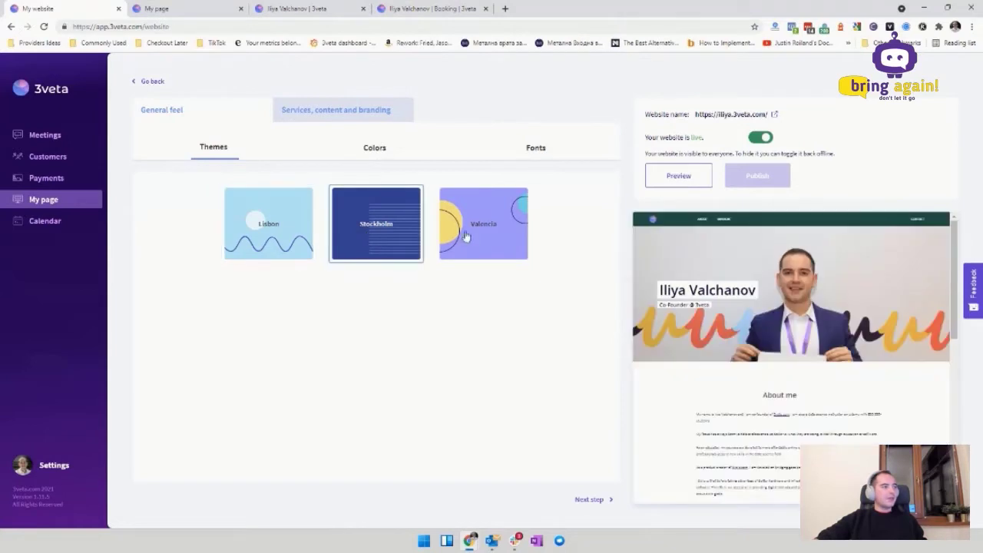
left_click(475, 237)
scroll(863, 271, "down", 1)
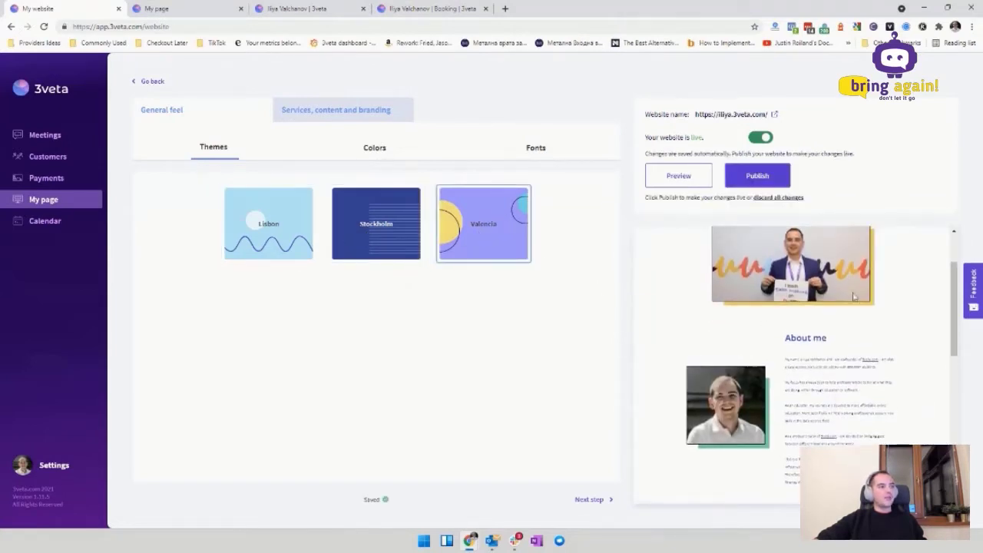
scroll(829, 268, "up", 1)
scroll(857, 269, "down", 10)
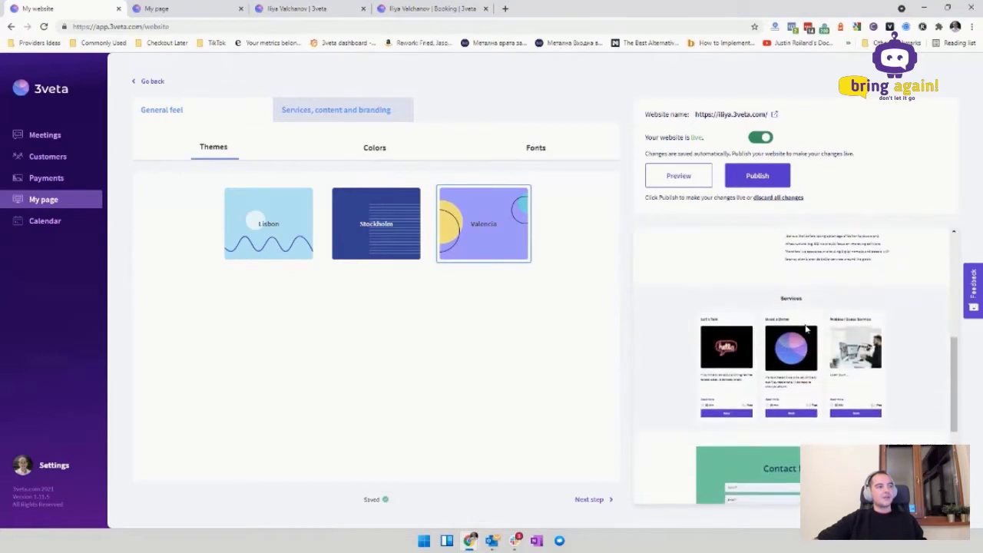
scroll(812, 331, "up", 10)
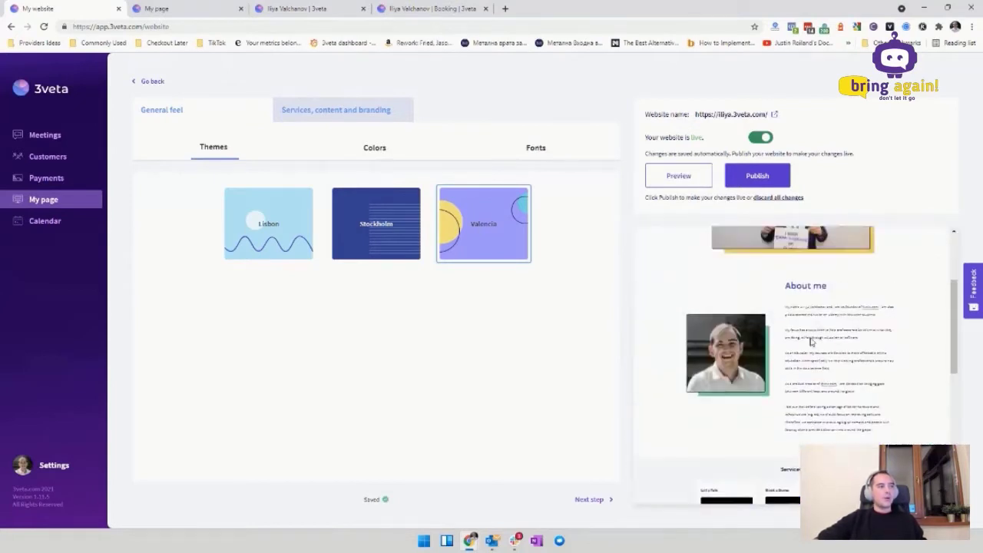
Step: Set the colour palette to Ruzafa after trying Iberia and Albufera
left_click(381, 158)
left_click(412, 254)
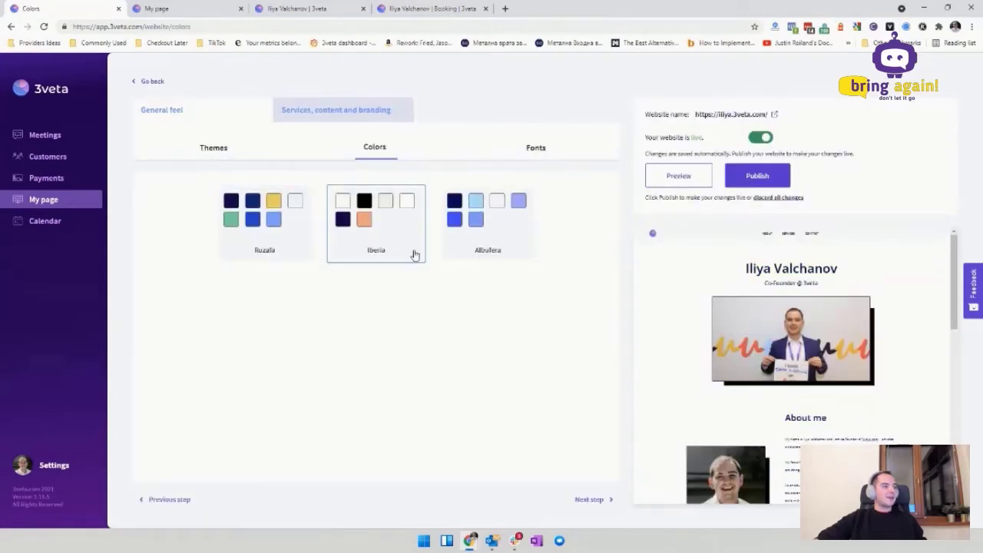
left_click(470, 238)
left_click(367, 234)
left_click(279, 254)
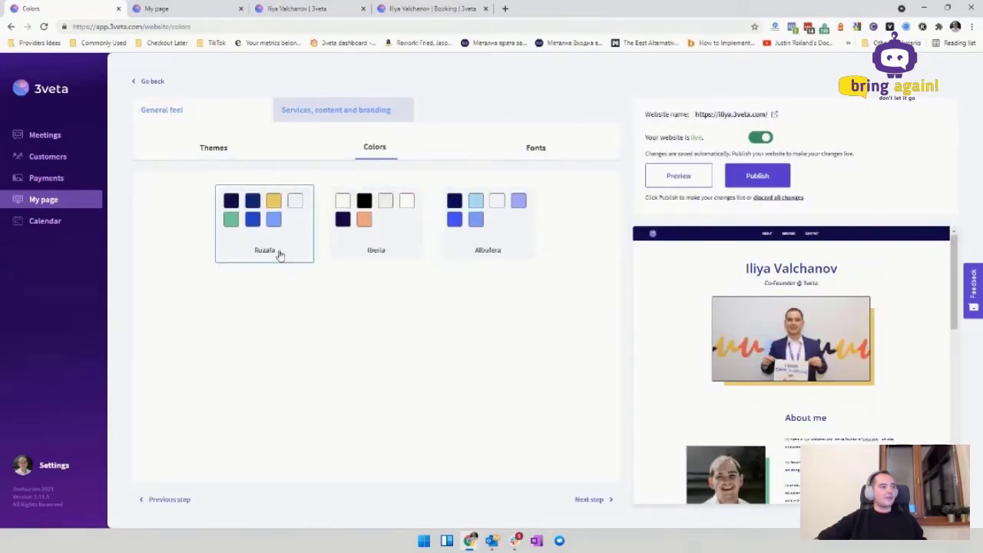
Step: Browse the font options, then move to Services, content and branding
left_click(530, 149)
scroll(503, 343, "down", 3)
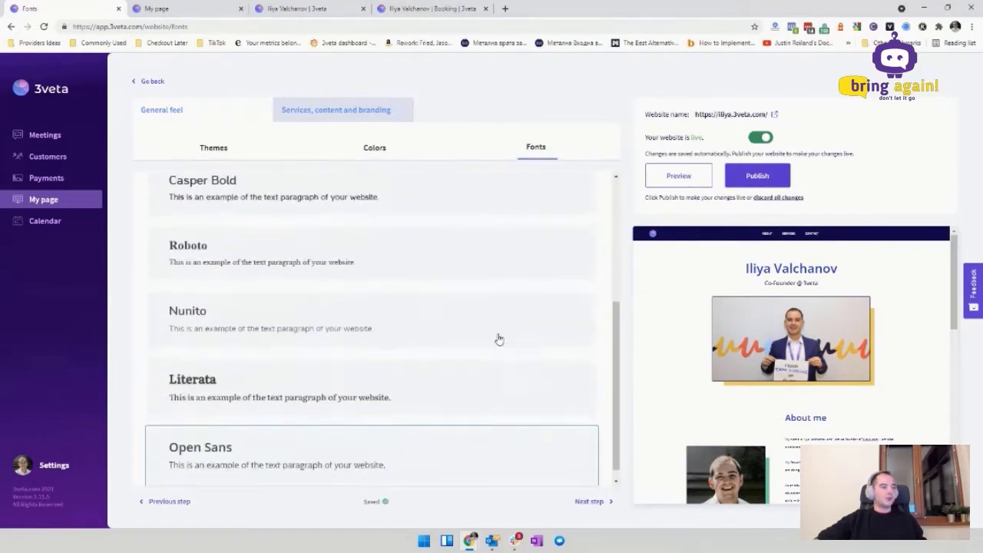
scroll(430, 346, "up", 3)
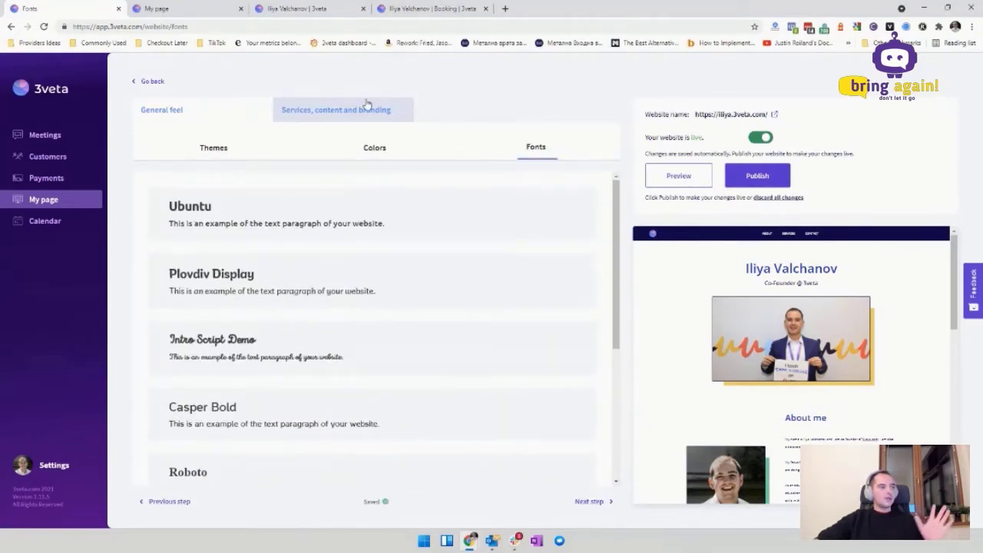
left_click(366, 104)
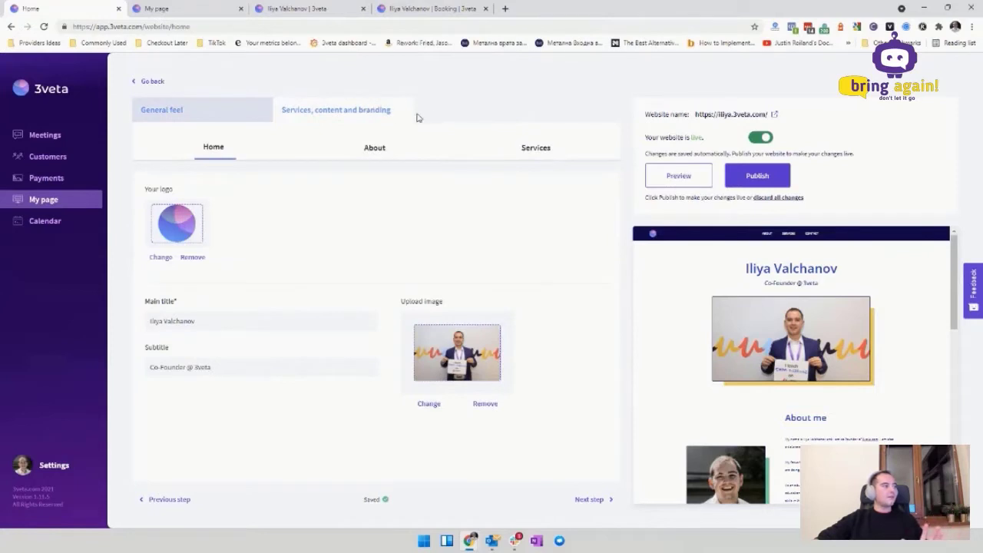
Step: Set the main title to 'Generic Title' and the subtitle to the owner's name, then view Services
triple_click(212, 315)
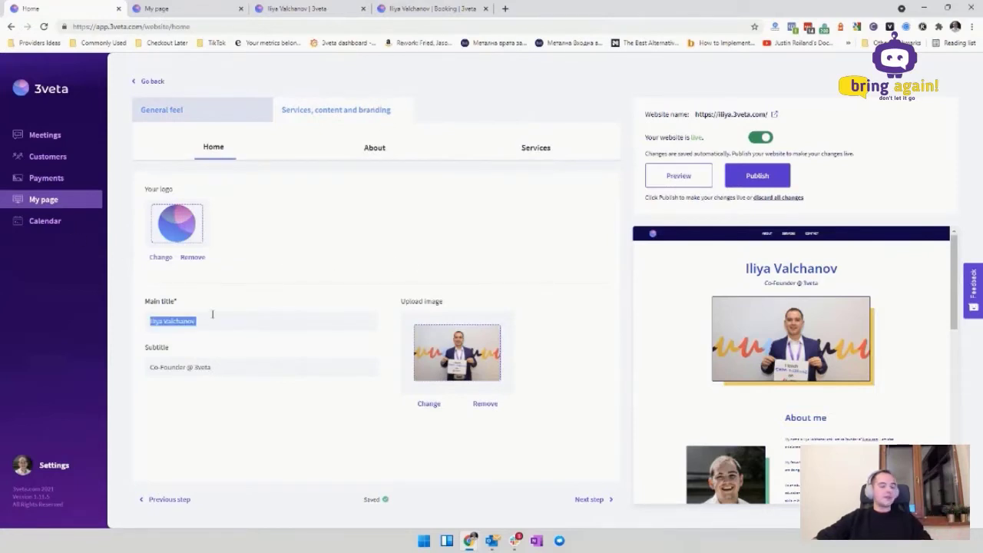
type("Generic Title")
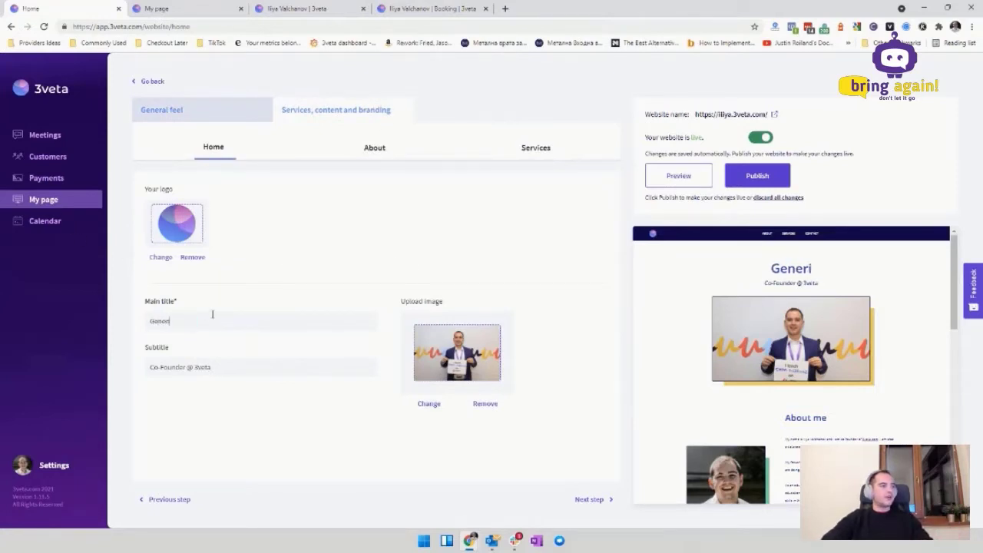
triple_click(268, 367)
type("Iliya")
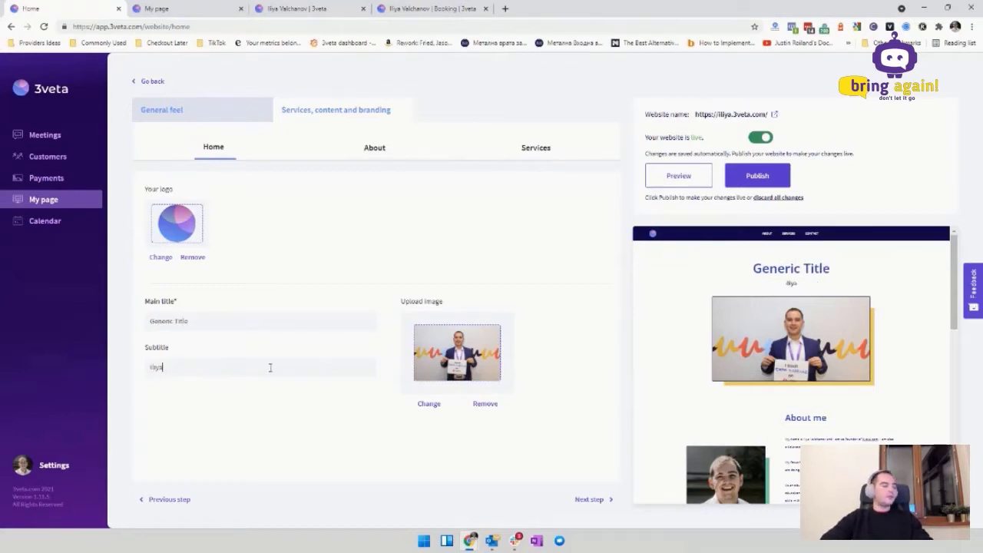
type(" Valchanov")
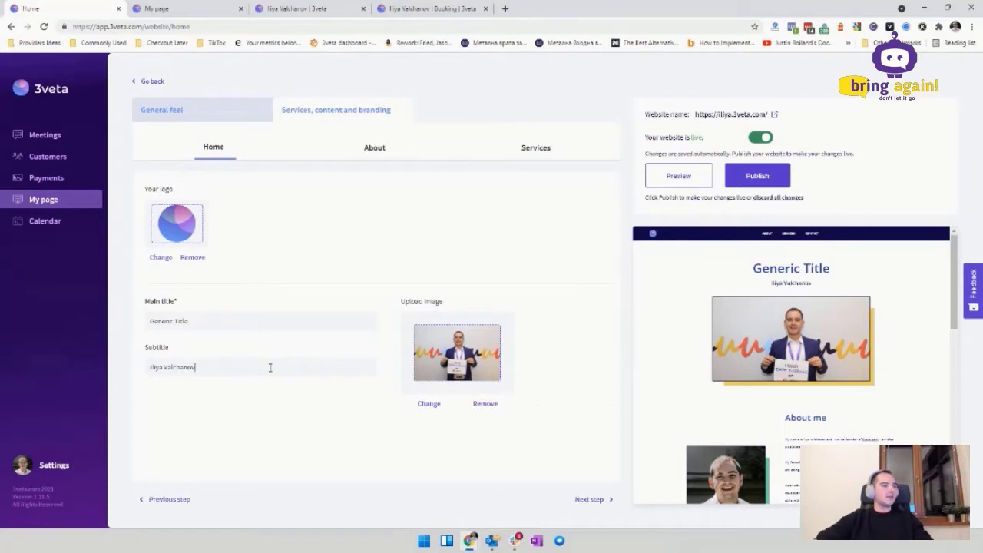
left_click(369, 151)
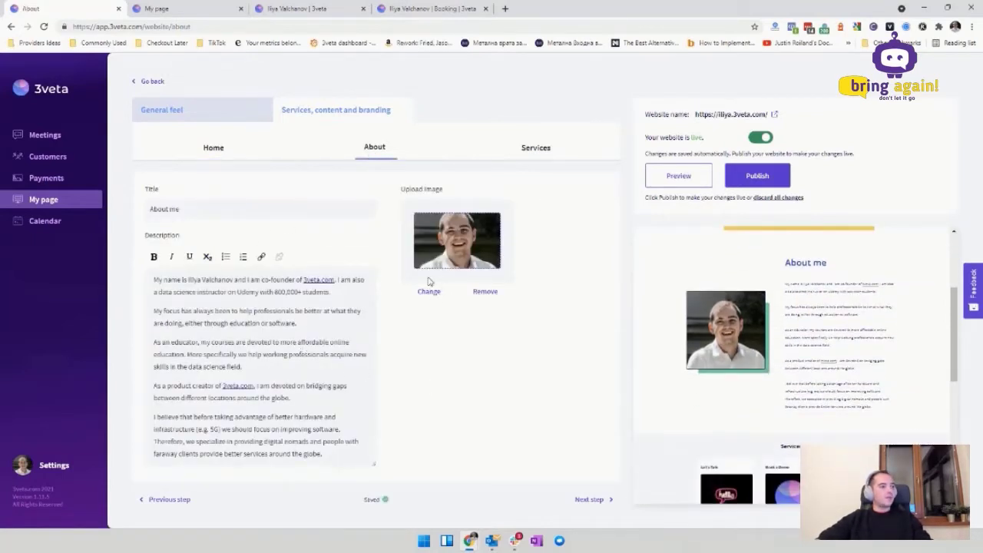
left_click(524, 150)
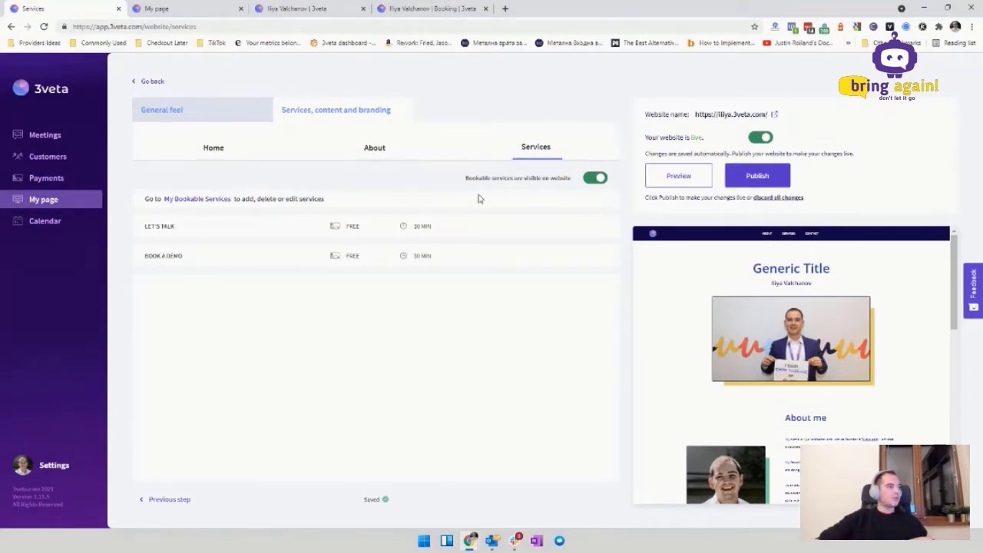
Step: Hide the bookable services section on the website, then make it visible again
scroll(699, 353, "down", 5)
scroll(699, 353, "up", 4)
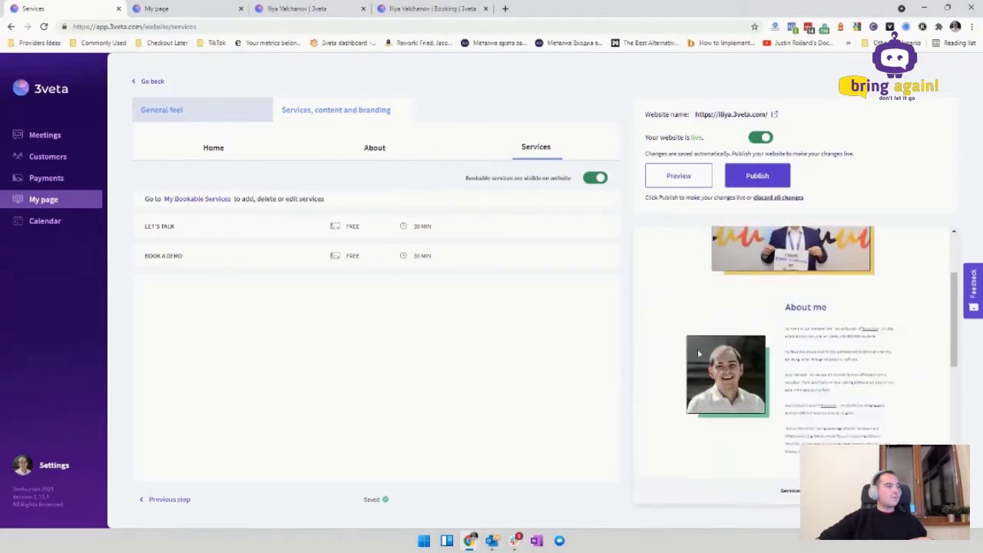
scroll(699, 353, "up", 2)
left_click(156, 8)
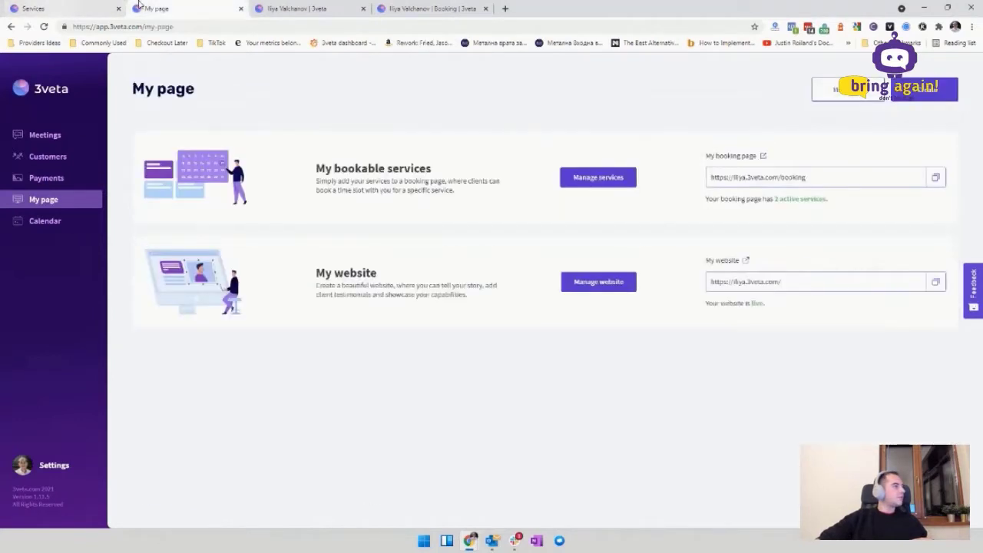
left_click(30, 8)
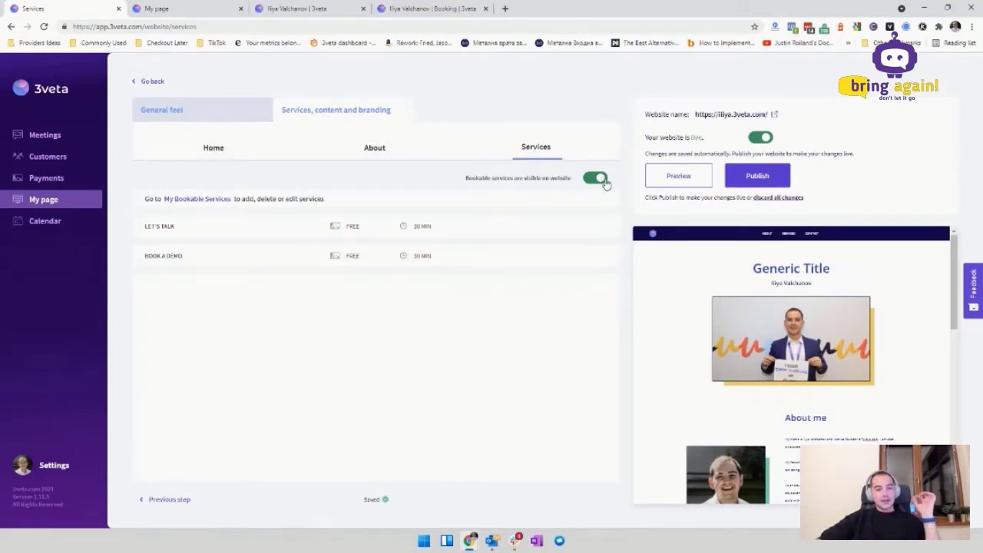
scroll(805, 331, "down", 5)
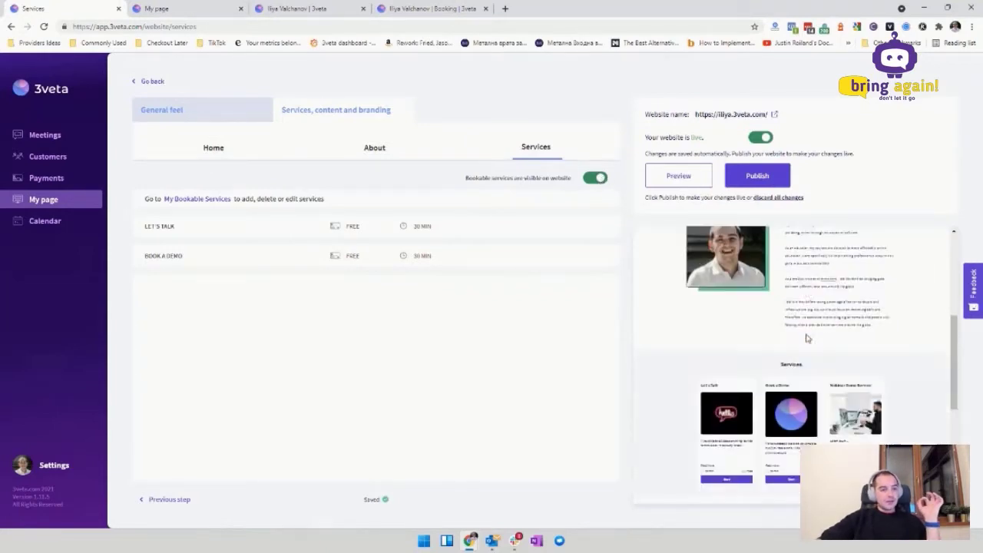
left_click(596, 178)
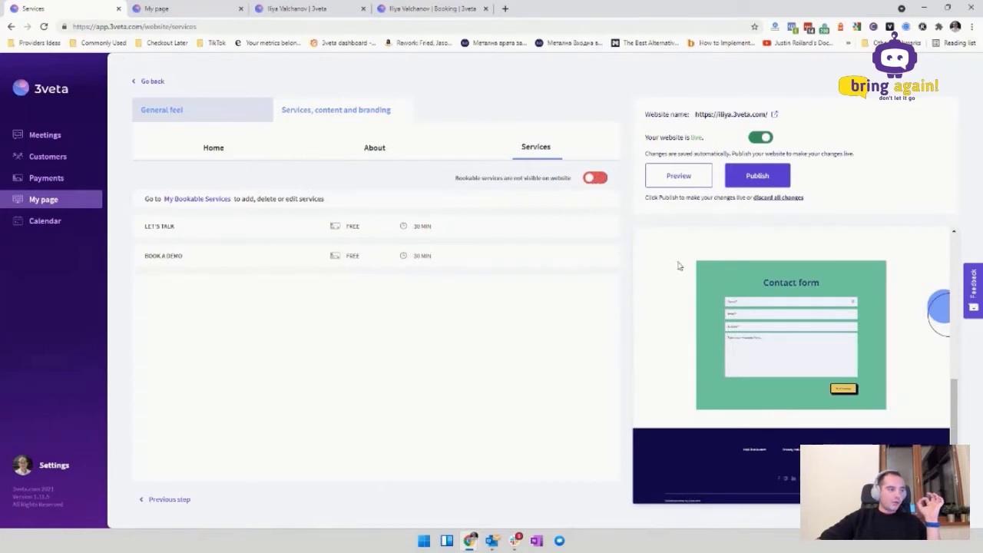
scroll(719, 314, "up", 3)
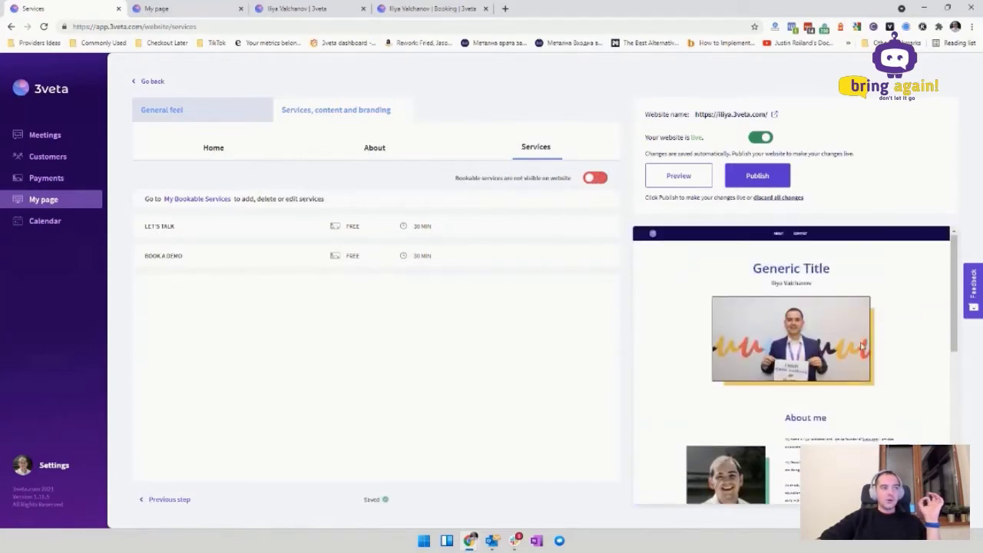
scroll(690, 267, "down", 1)
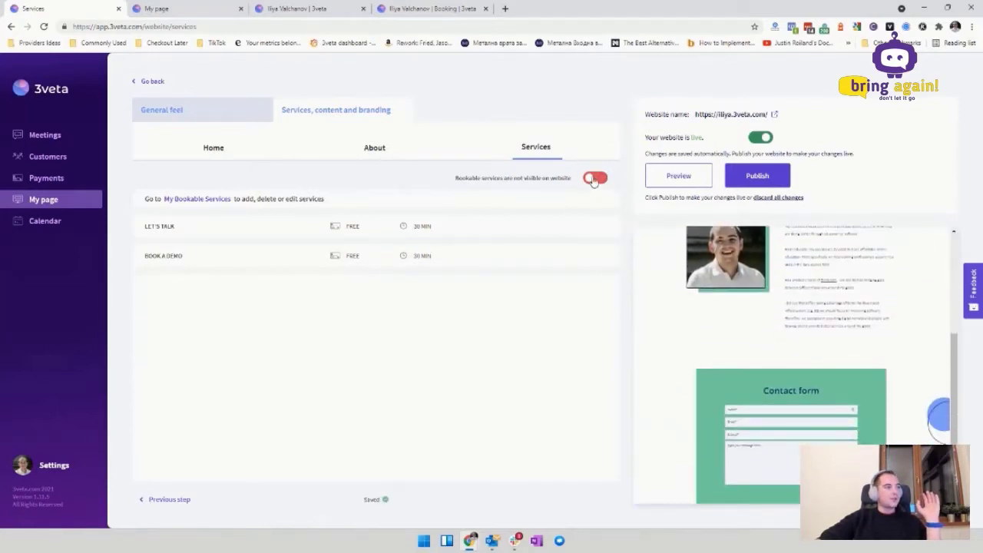
left_click(595, 178)
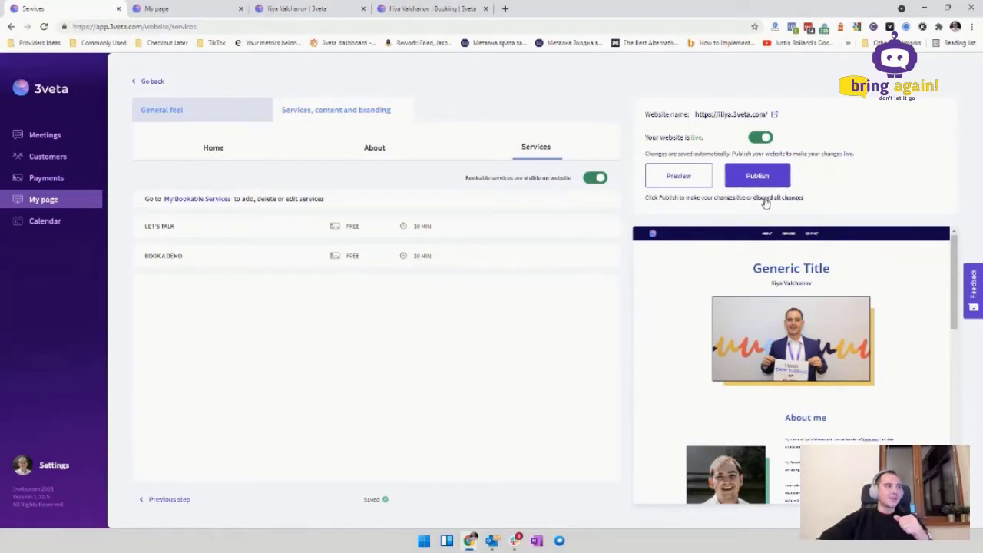
Step: Discard all unpublished website changes and return to My page via Meetings
left_click(766, 198)
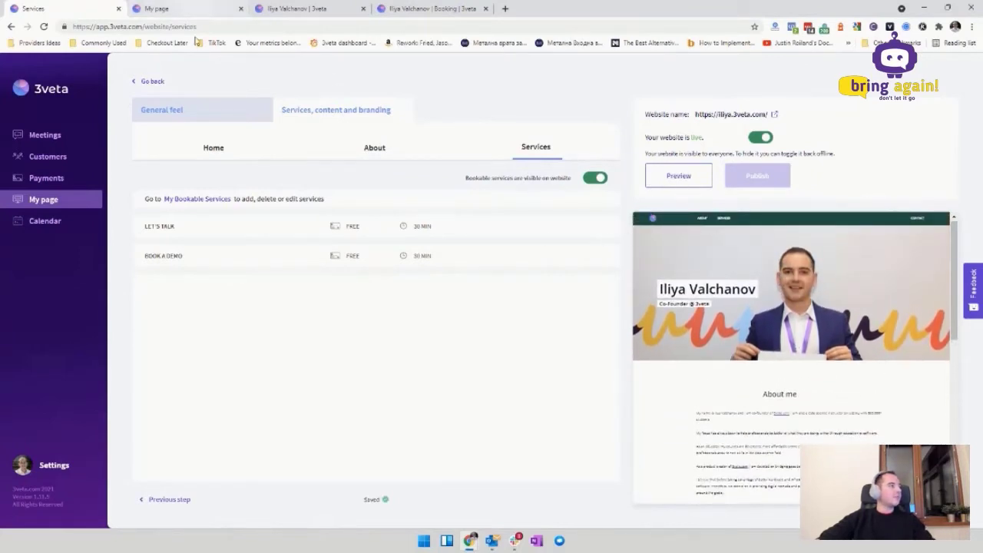
left_click(85, 142)
left_click(85, 203)
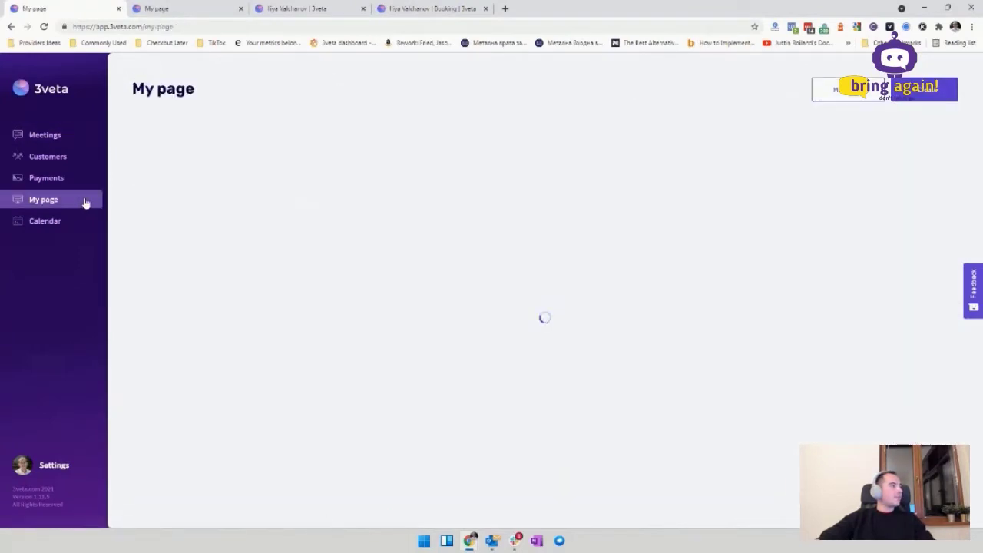
left_click(54, 135)
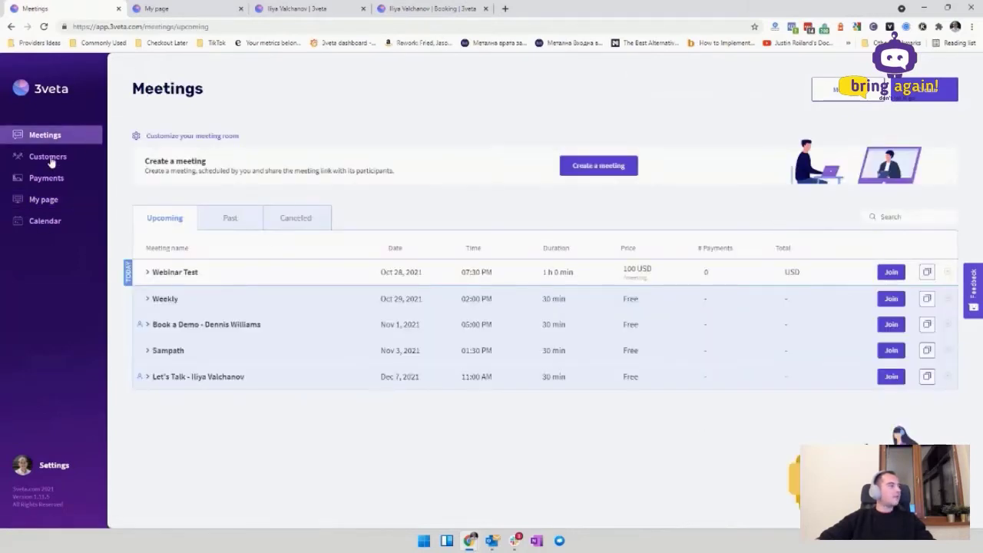
left_click(49, 159)
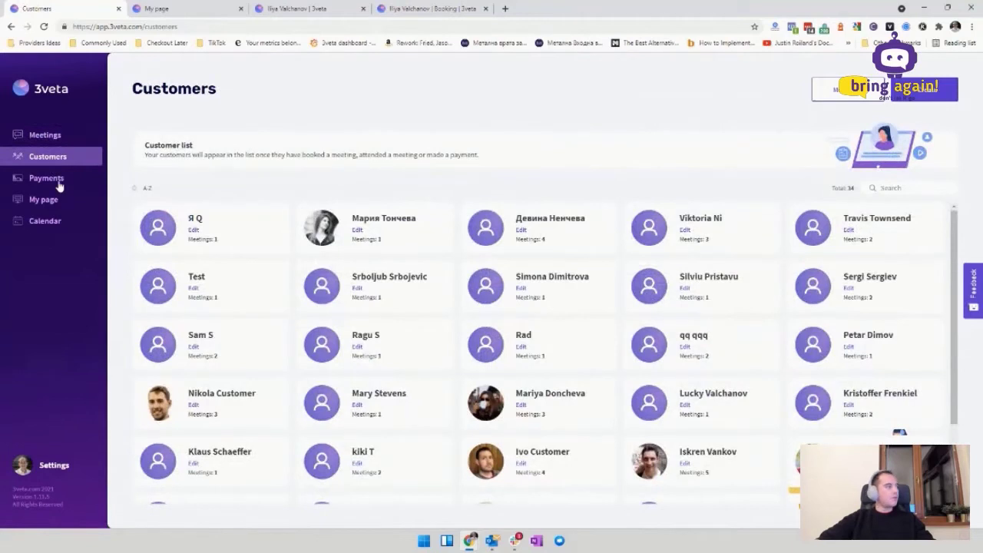
left_click(58, 183)
left_click(43, 201)
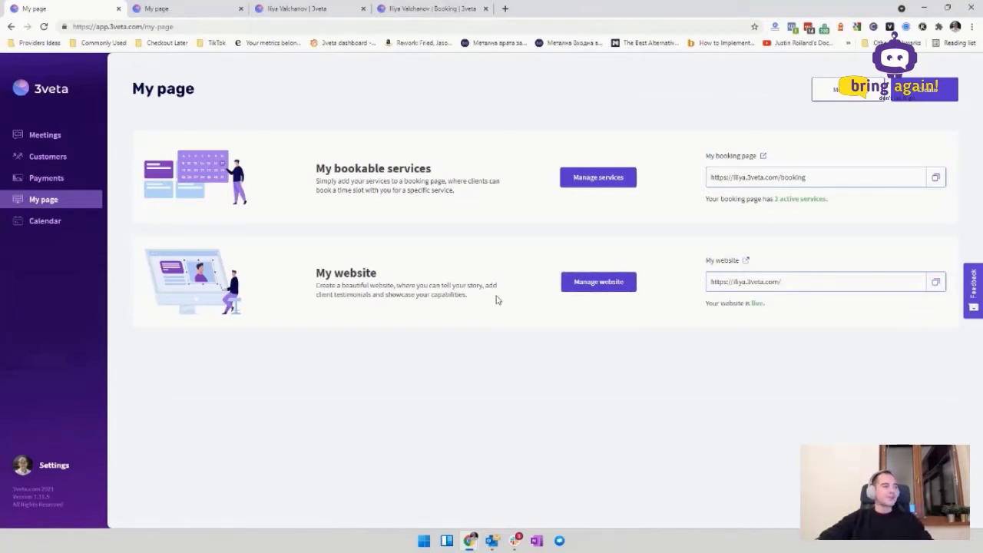
left_click(46, 222)
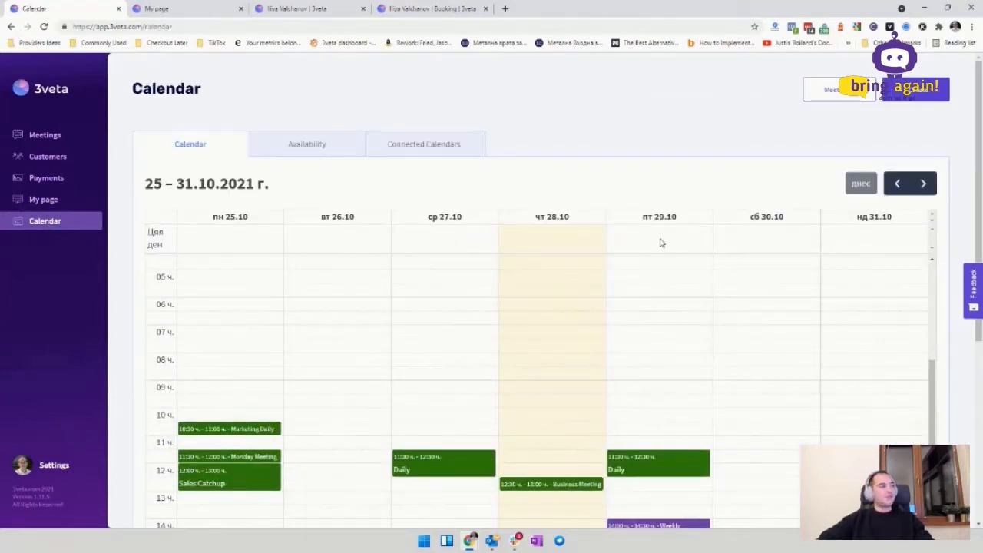
scroll(649, 244, "down", 3)
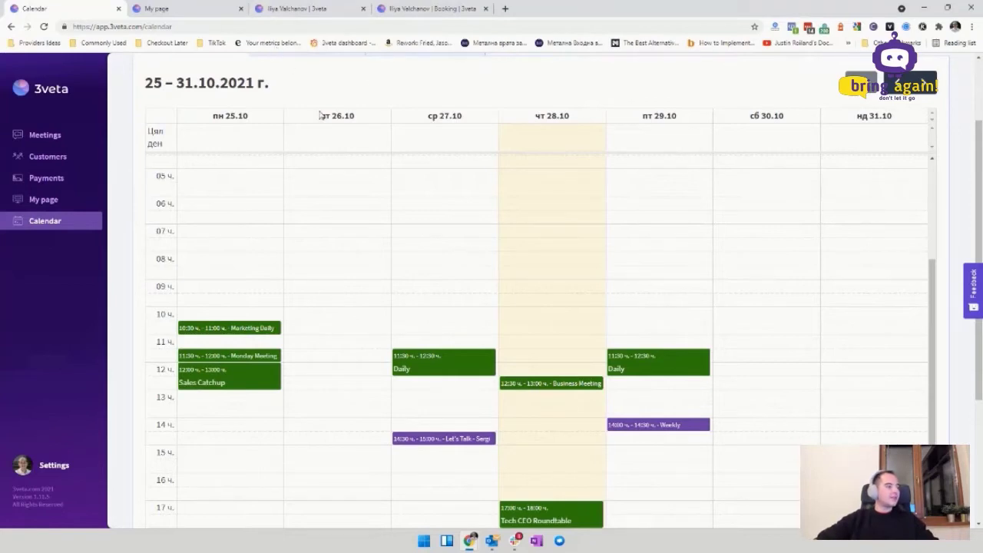
scroll(497, 115, "up", 1)
scroll(750, 228, "down", 2)
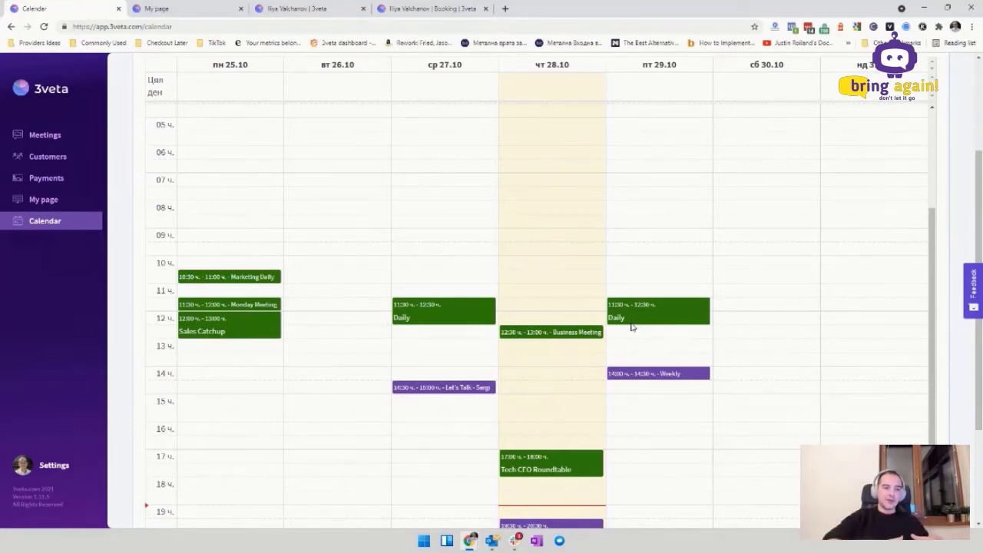
scroll(310, 192, "up", 10)
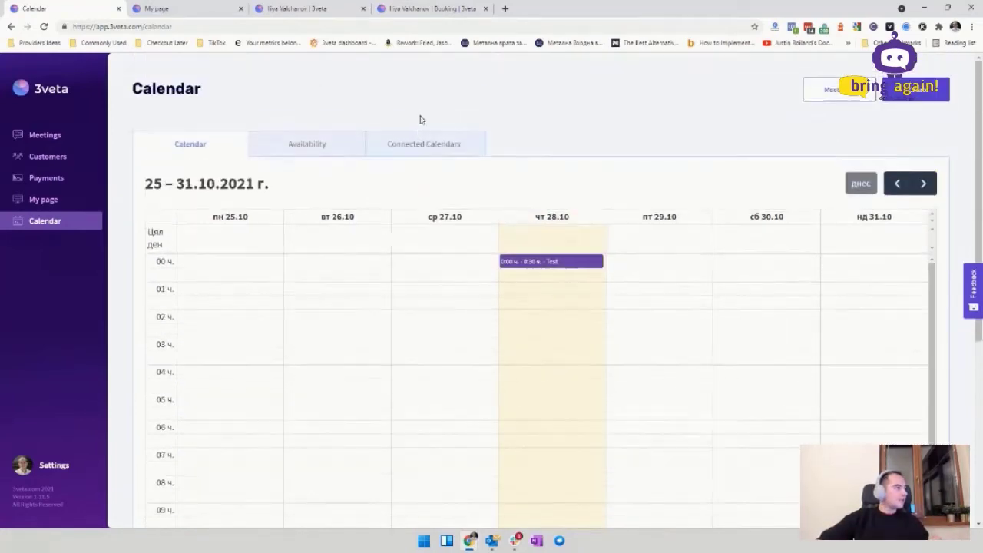
left_click(421, 151)
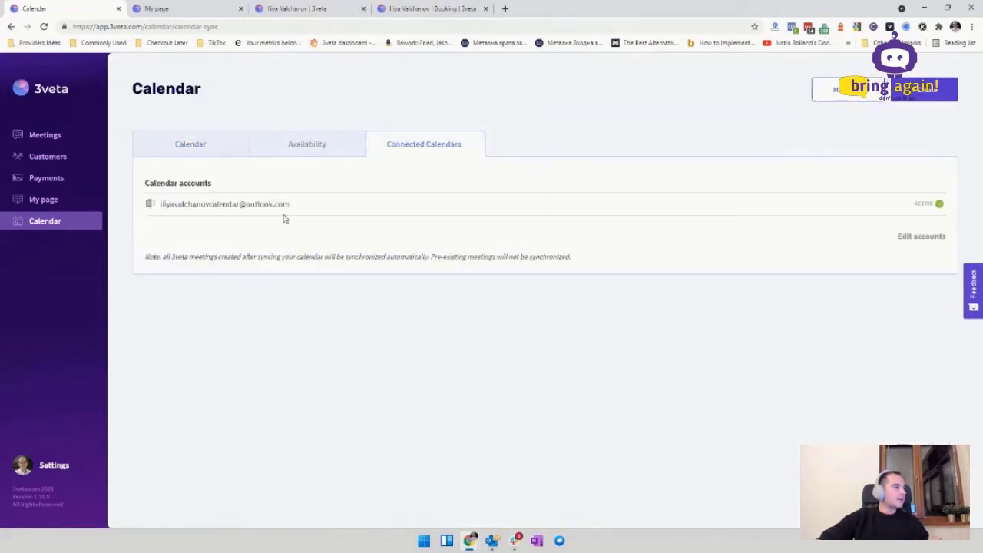
triple_click(256, 204)
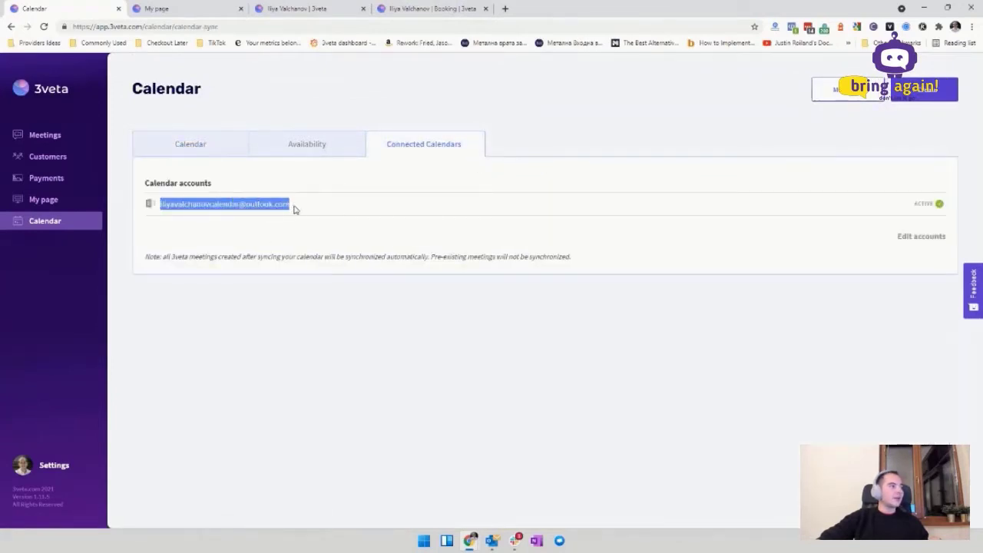
left_click(191, 146)
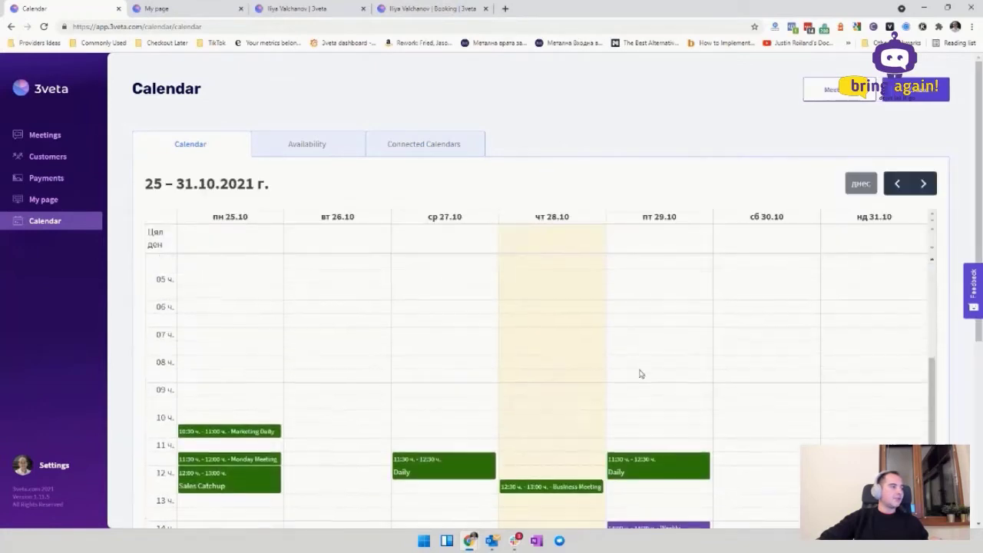
scroll(584, 378, "down", 2)
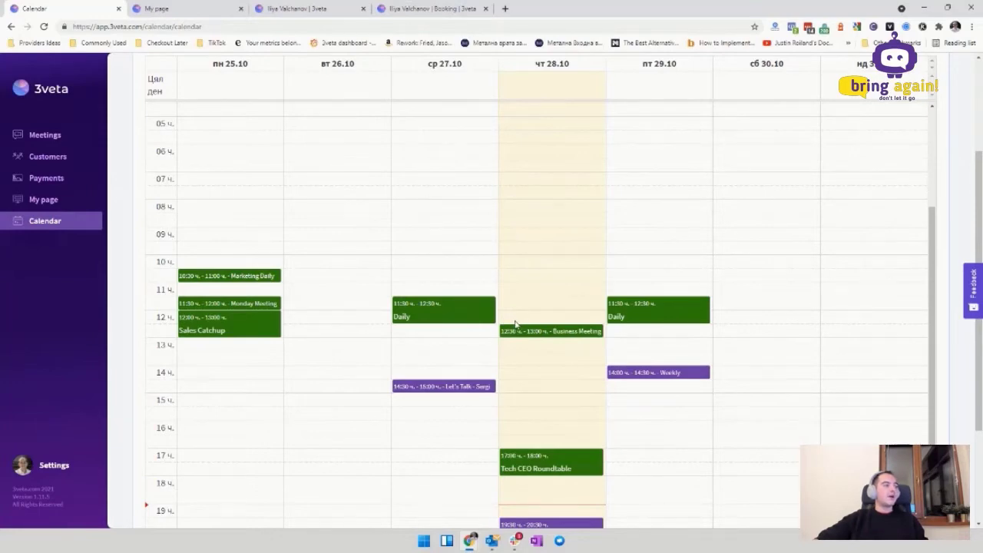
scroll(515, 324, "down", 3)
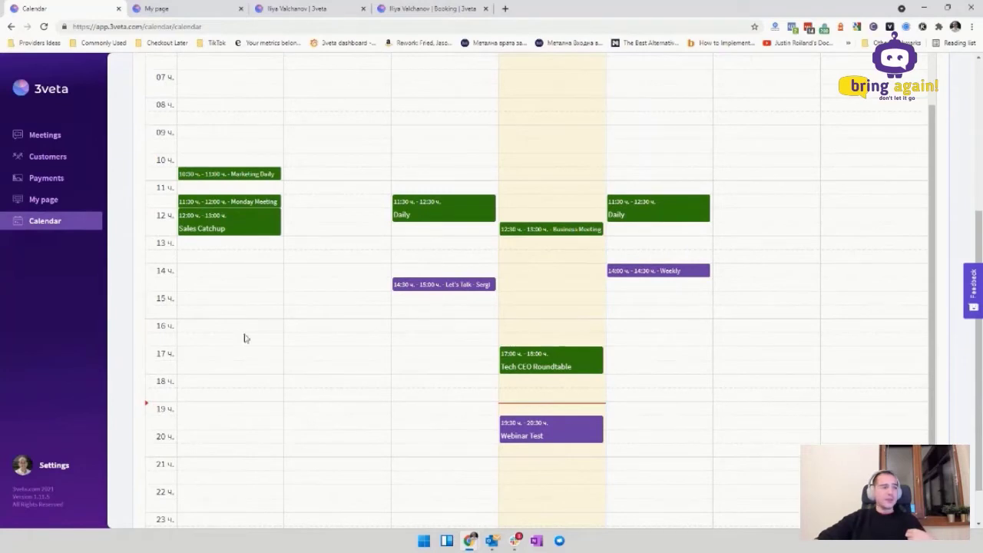
triple_click(437, 285)
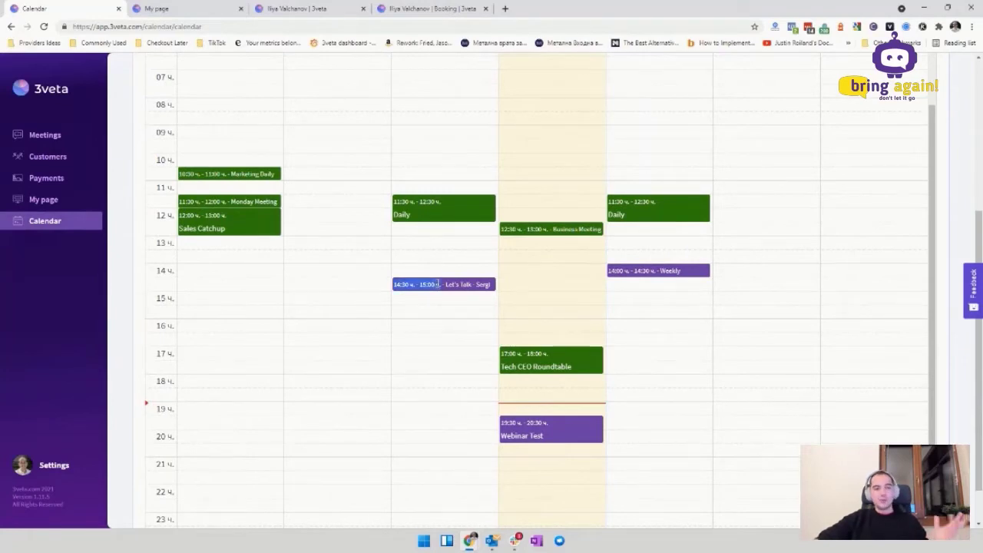
left_click(437, 284)
scroll(577, 323, "up", 8)
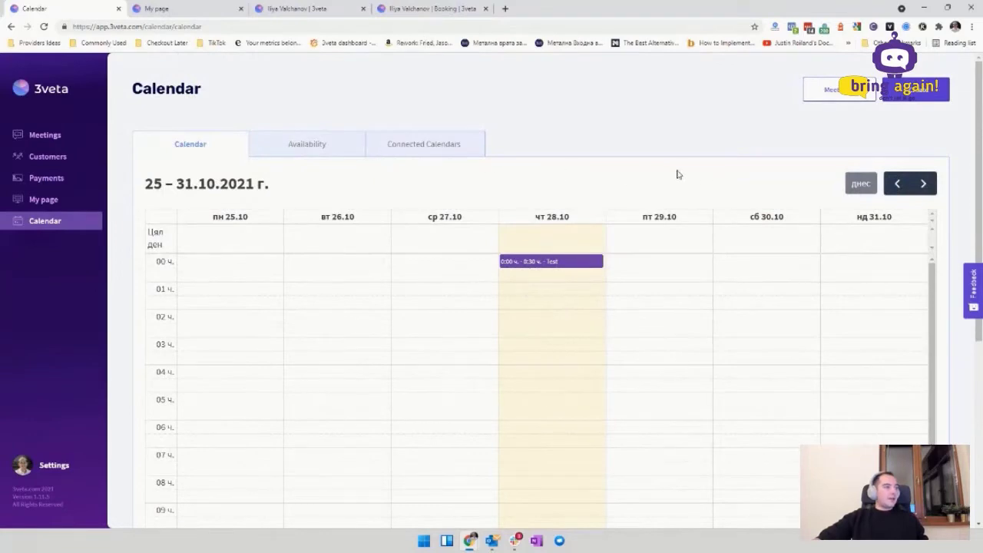
left_click(921, 184)
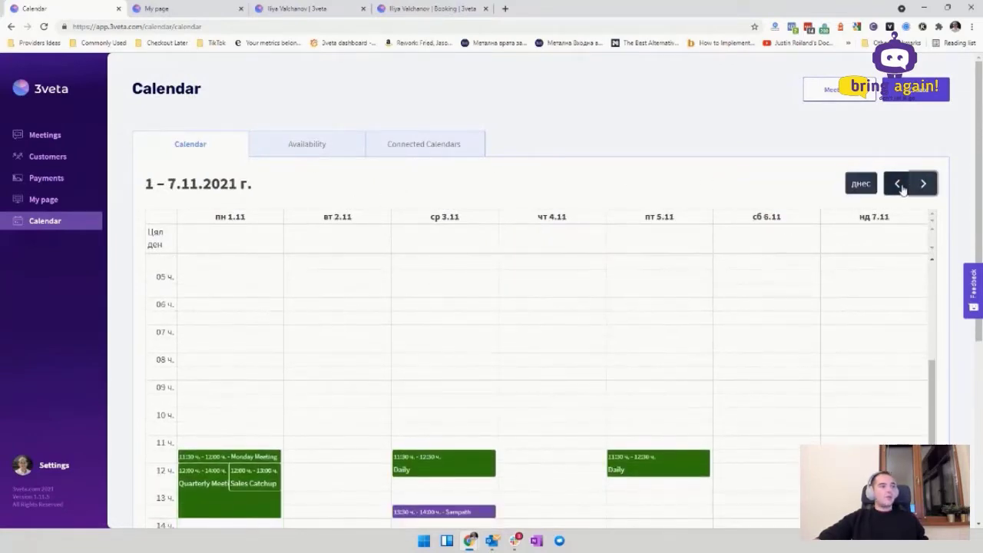
scroll(868, 240, "down", 3)
scroll(852, 245, "down", 3)
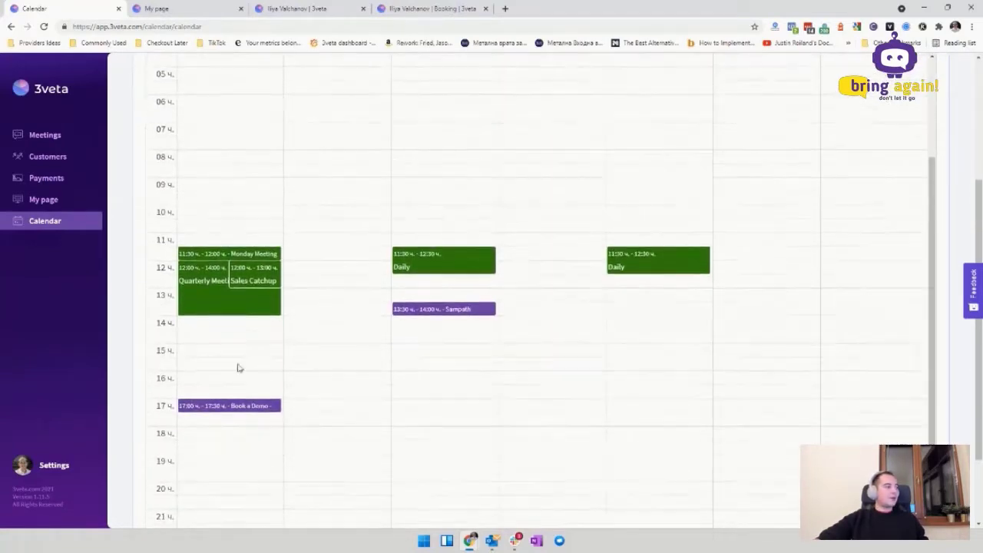
scroll(714, 309, "up", 2)
scroll(899, 169, "up", 3)
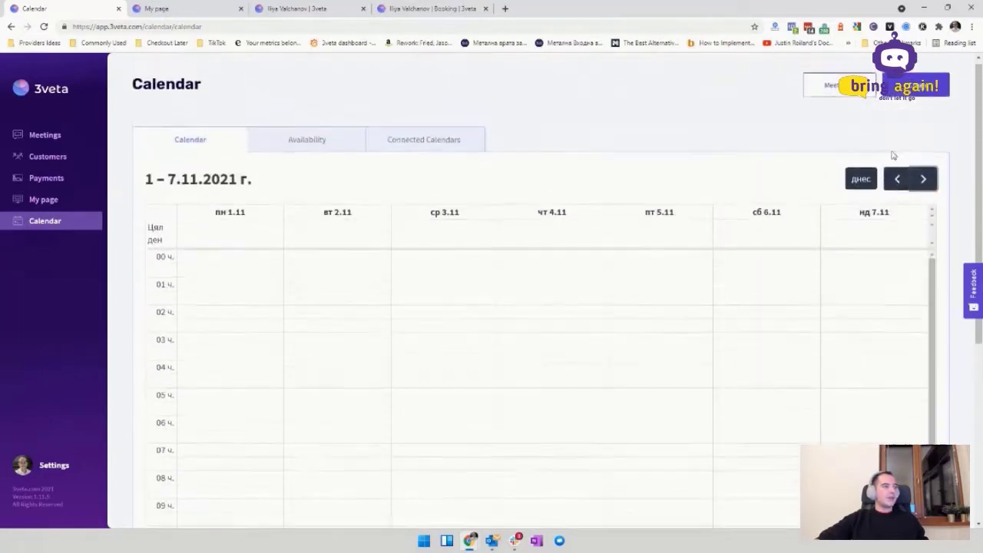
left_click(897, 183)
scroll(700, 301, "down", 1)
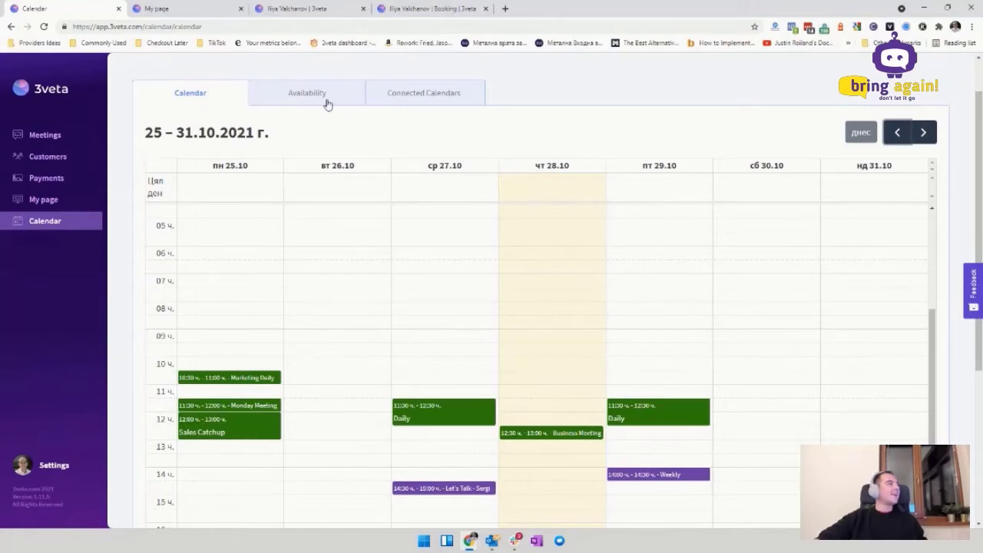
scroll(323, 131, "up", 1)
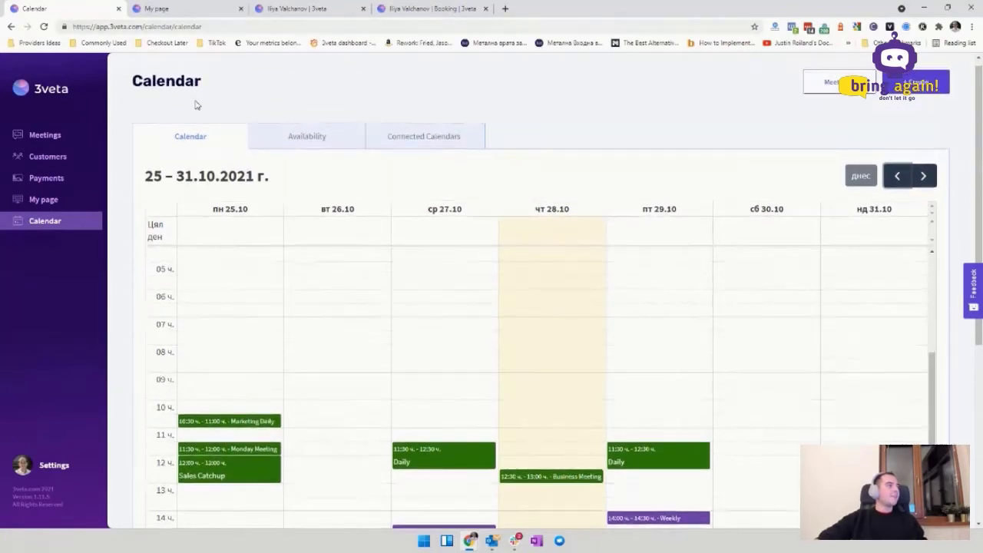
Step: Open the weekly availability grid and scroll through it
left_click(309, 147)
scroll(711, 217, "down", 3)
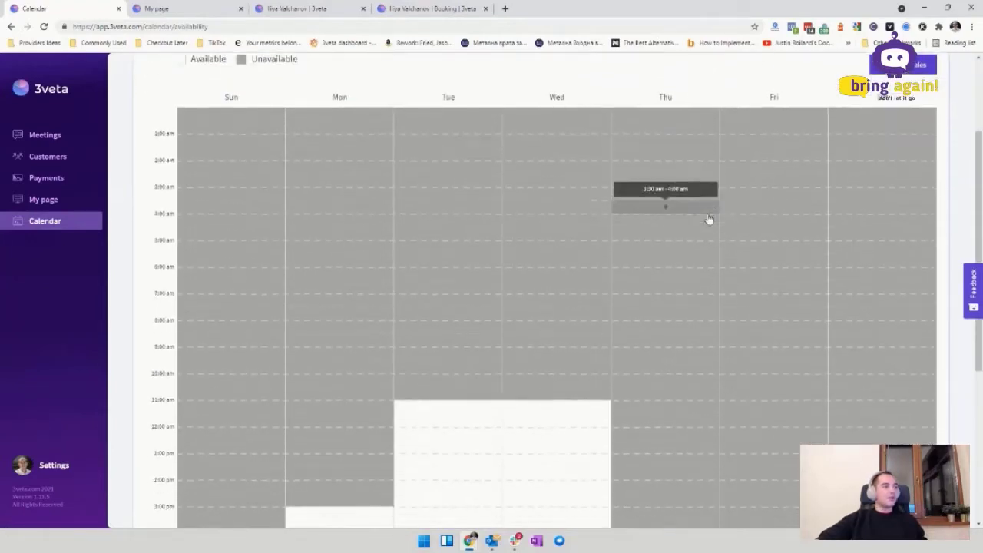
scroll(705, 224, "down", 2)
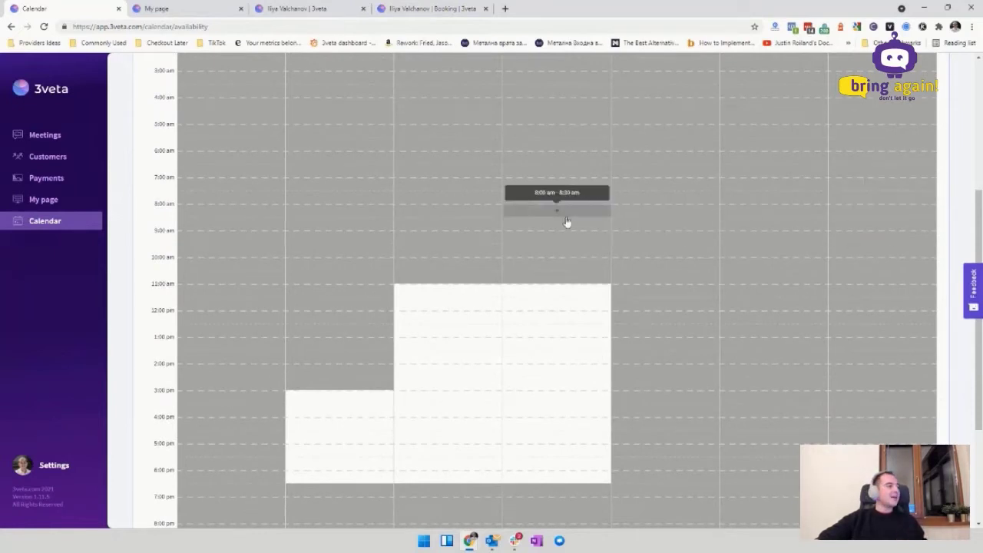
scroll(566, 222, "up", 2)
scroll(566, 223, "up", 1)
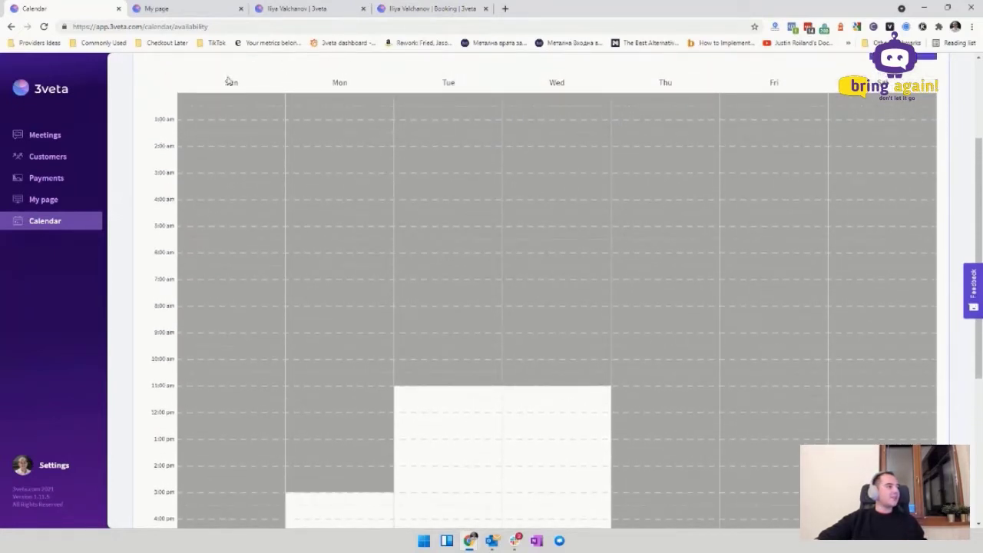
left_click_drag(229, 82, 834, 99)
left_click(399, 136)
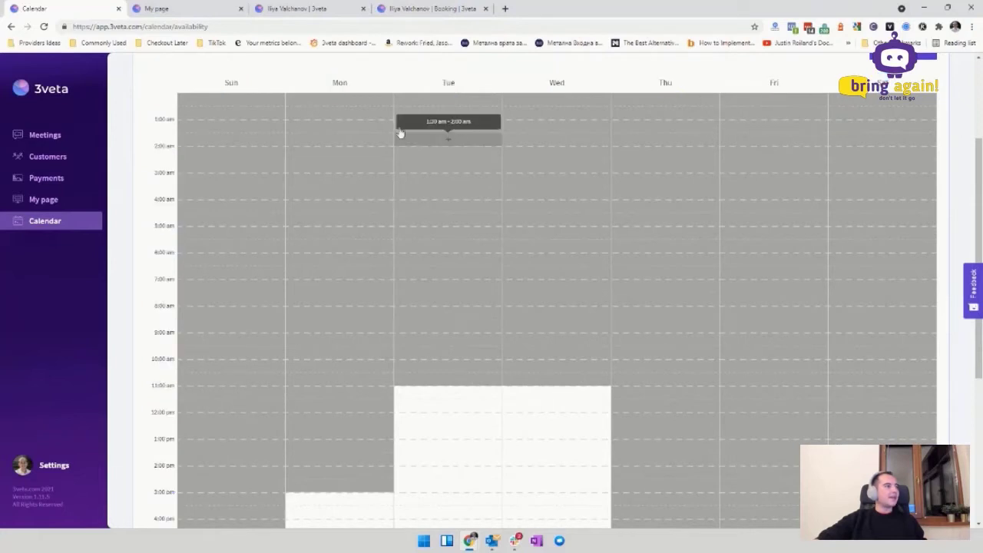
scroll(406, 287, "down", 6)
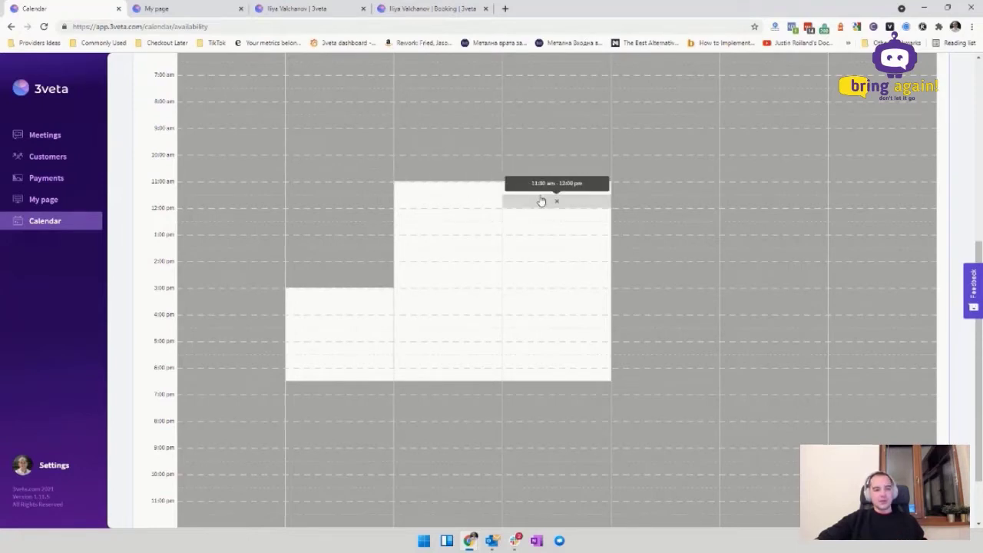
Step: Try blocking and unblocking Tuesday and Wednesday afternoon slots in the availability grid
left_click(459, 244)
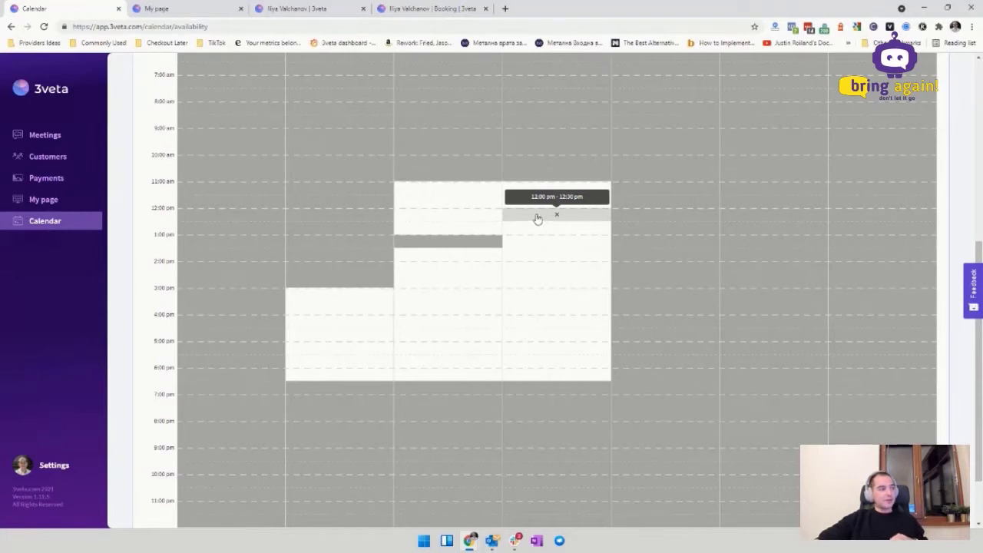
left_click_drag(538, 219, 569, 324)
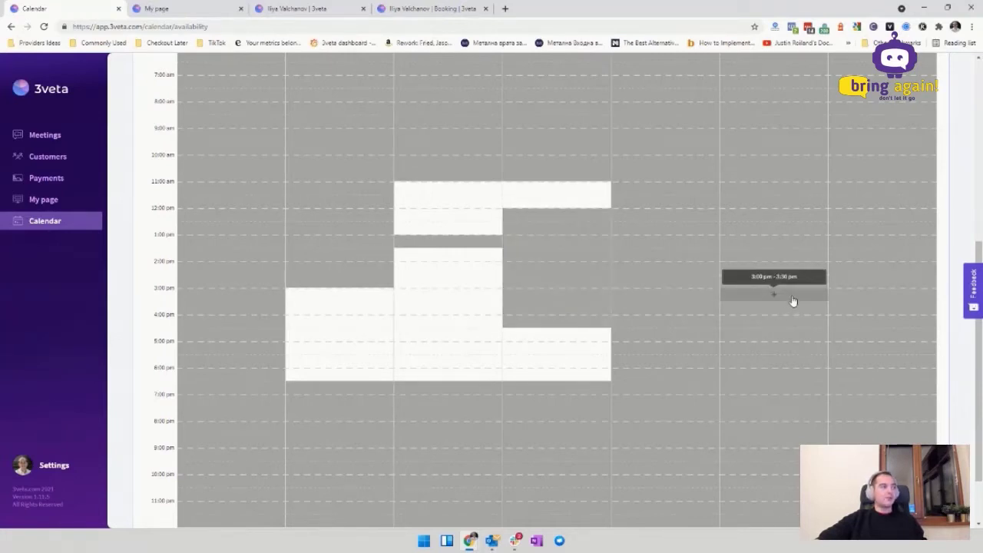
left_click_drag(577, 218, 571, 324)
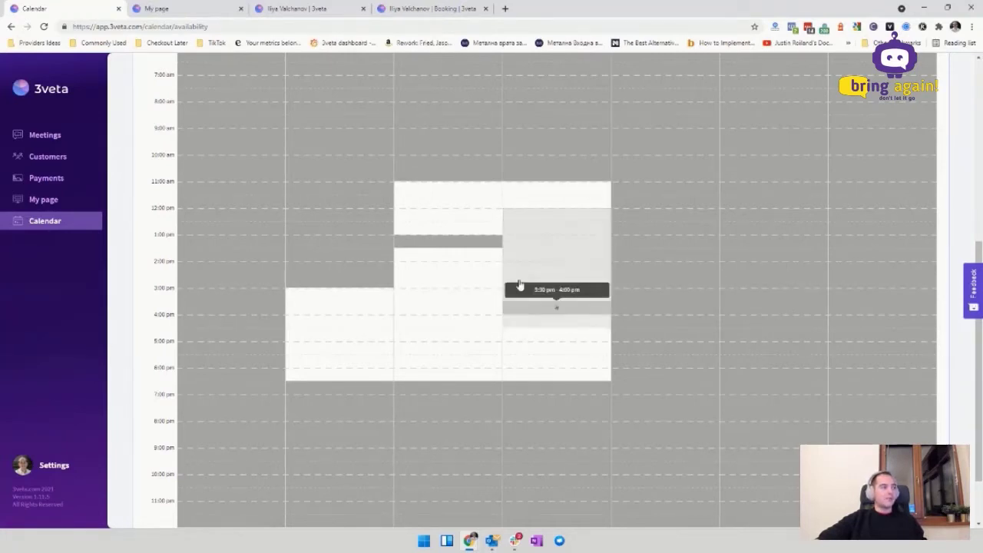
left_click_drag(519, 285, 522, 292)
left_click_drag(450, 209, 492, 285)
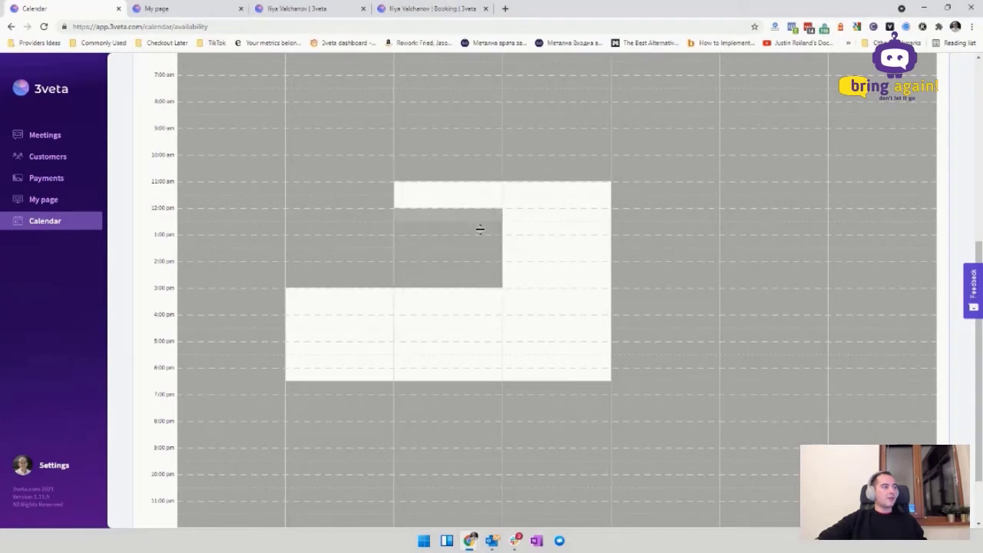
left_click_drag(479, 229, 496, 285)
Step: Check Connected Calendars and the week Calendar, then open the Meetings list
scroll(835, 275, "up", 4)
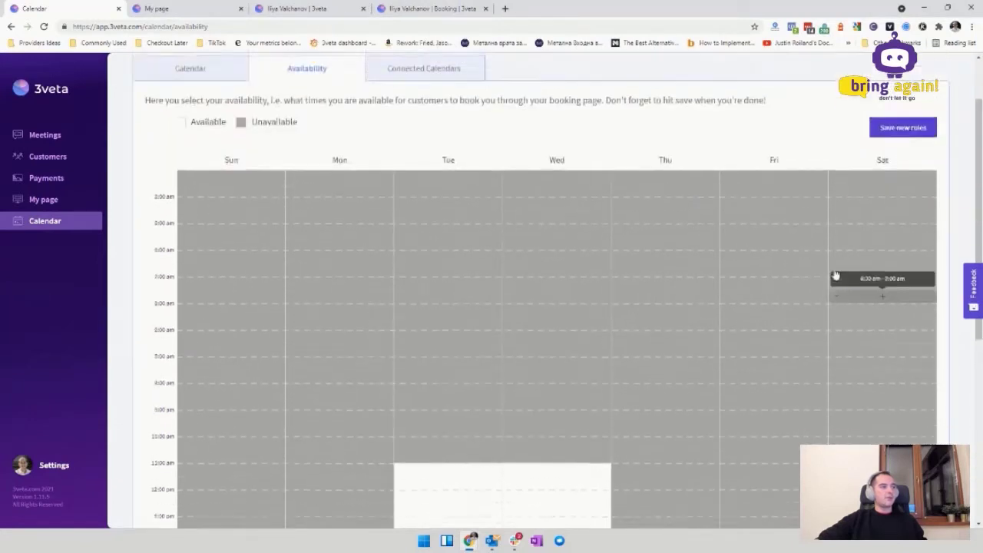
scroll(836, 275, "up", 1)
scroll(405, 380, "down", 5)
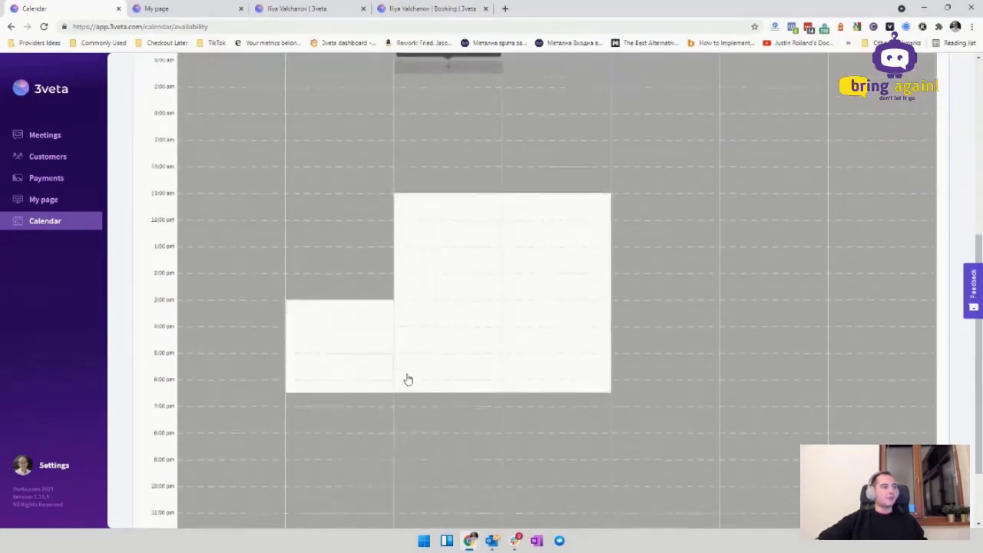
scroll(549, 452, "up", 5)
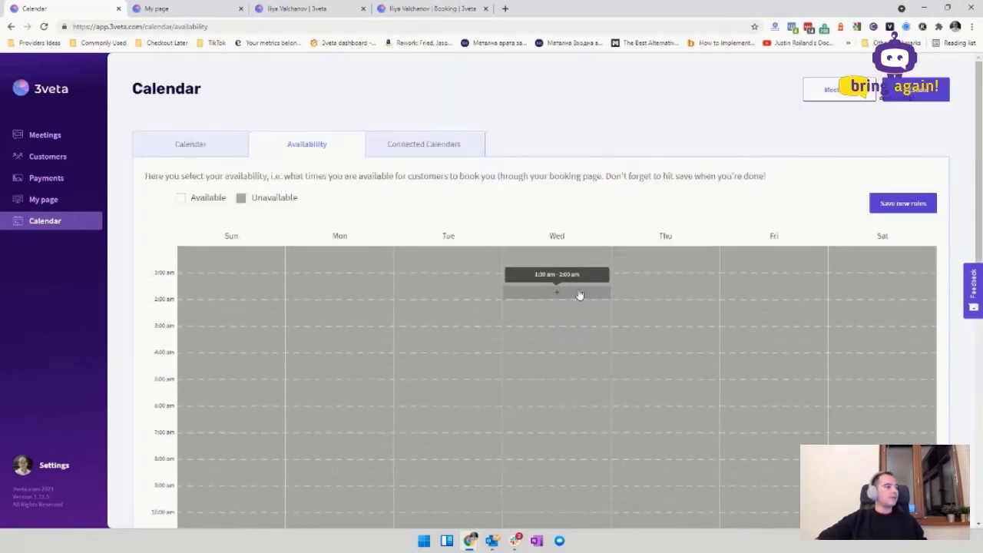
left_click(453, 142)
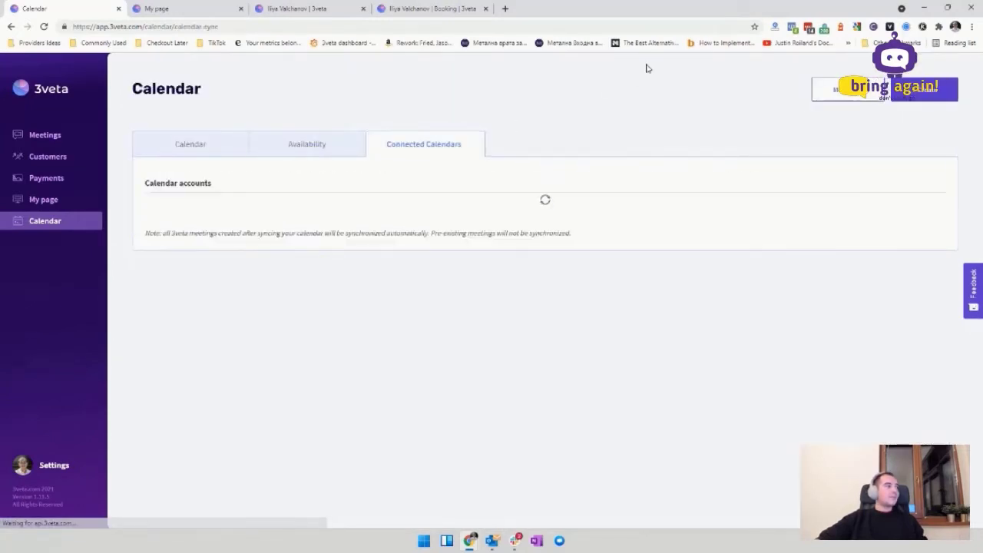
left_click(198, 144)
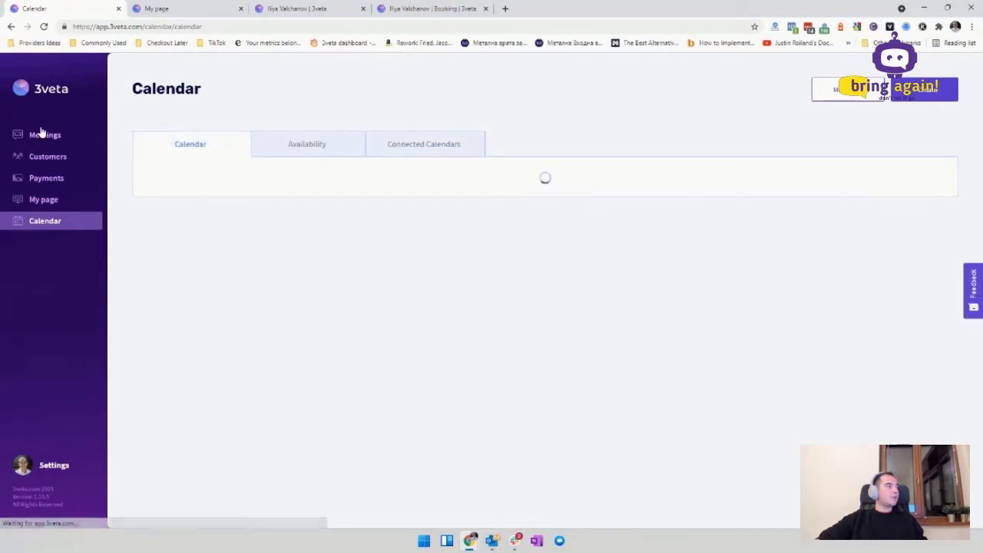
left_click(50, 138)
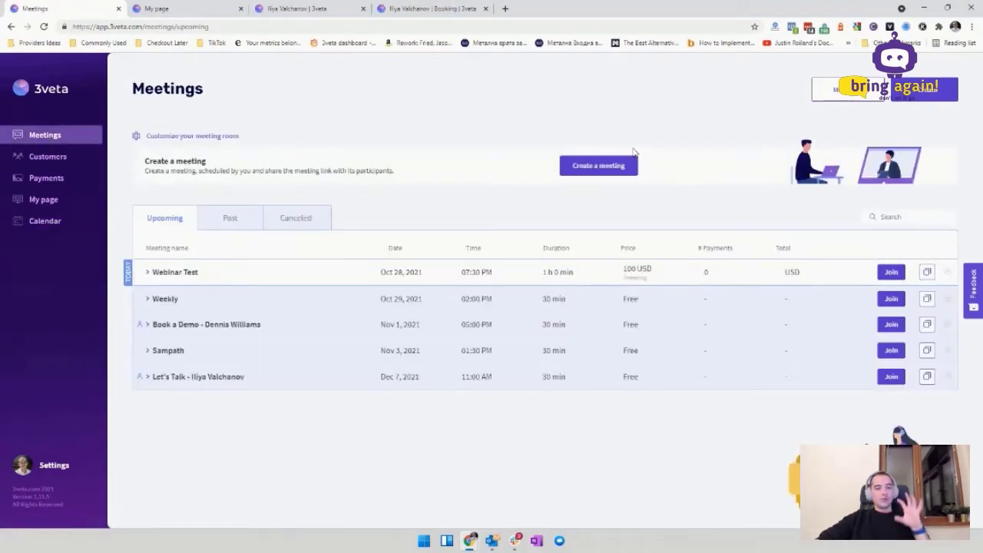